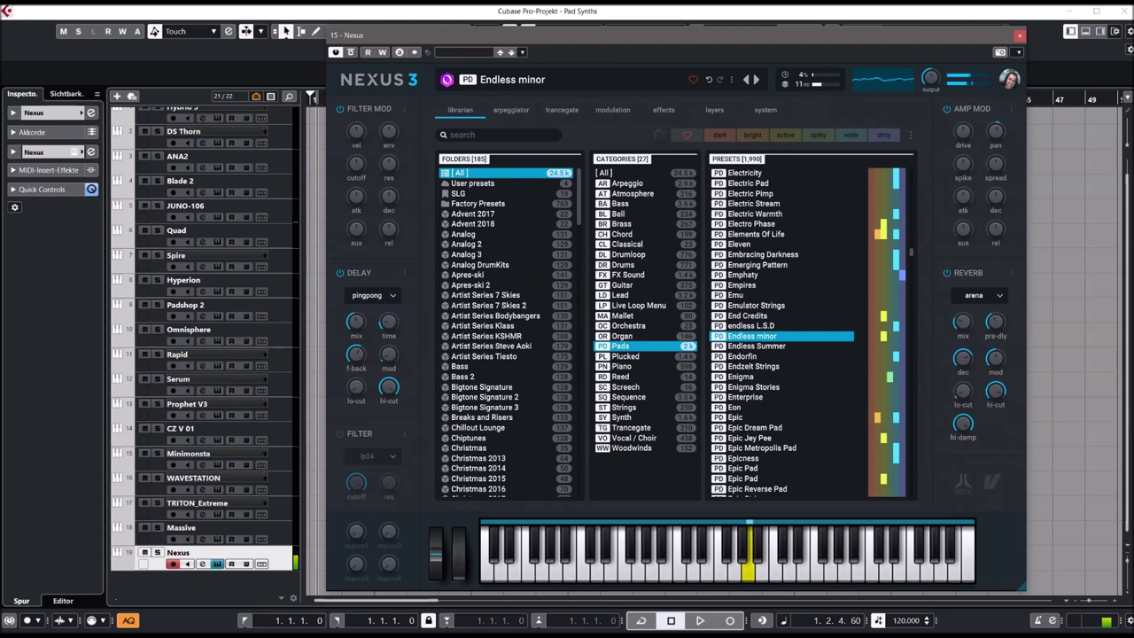
Step: Load the Endless Summer pad preset in Nexus and close the instrument's window
click(755, 348)
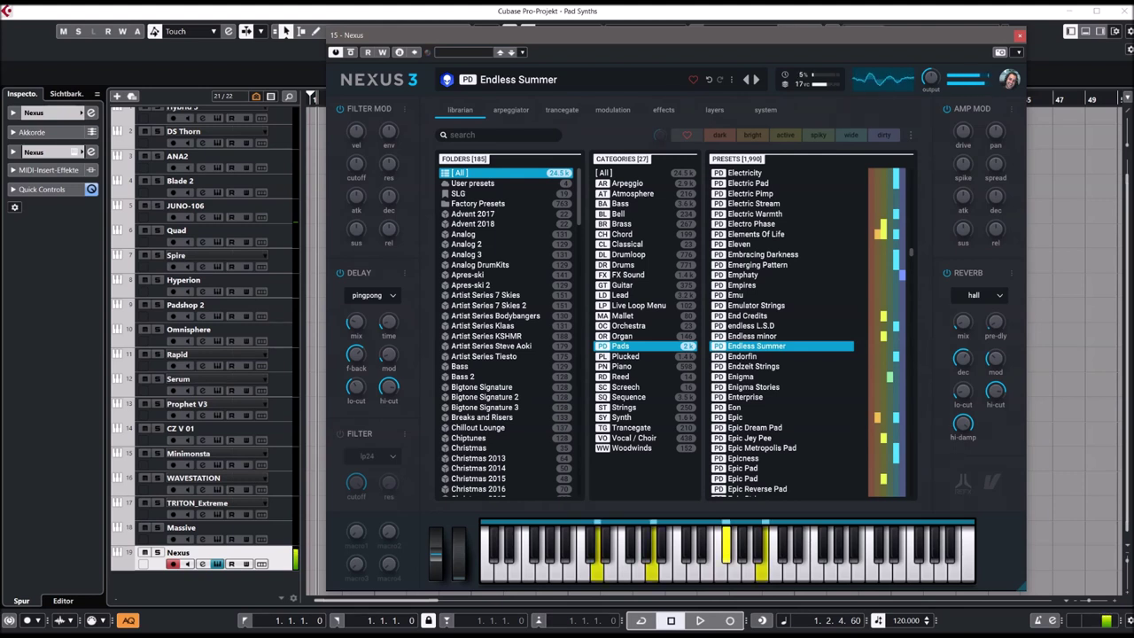
click(1020, 36)
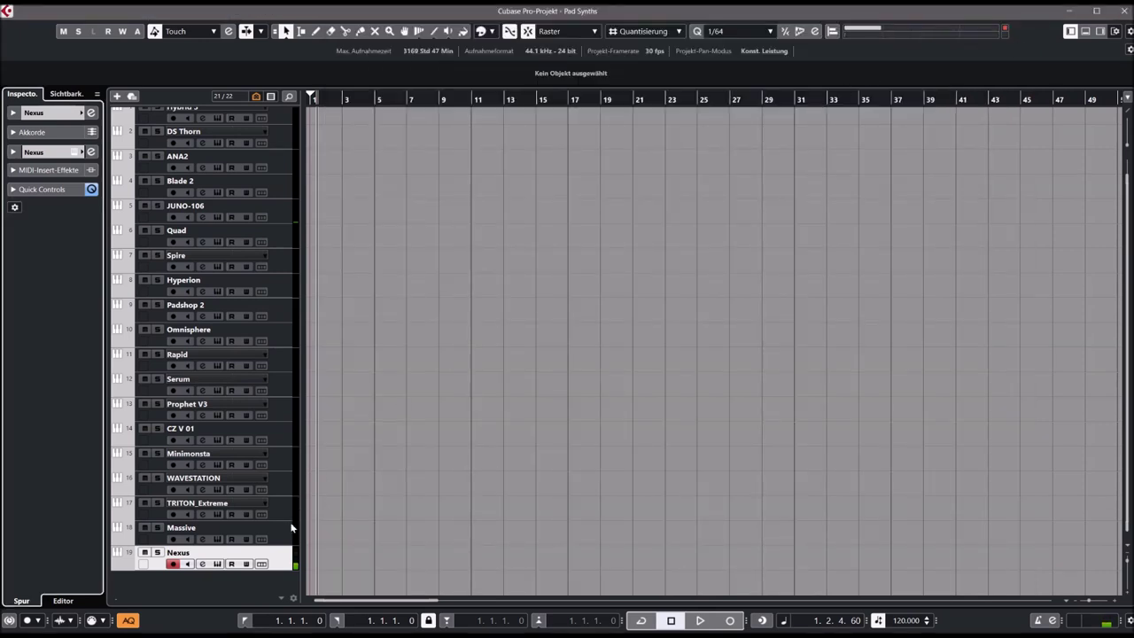
Step: Open the Massive track's instrument and audition the presets 1983 Synth and 1991
click(290, 529)
click(91, 152)
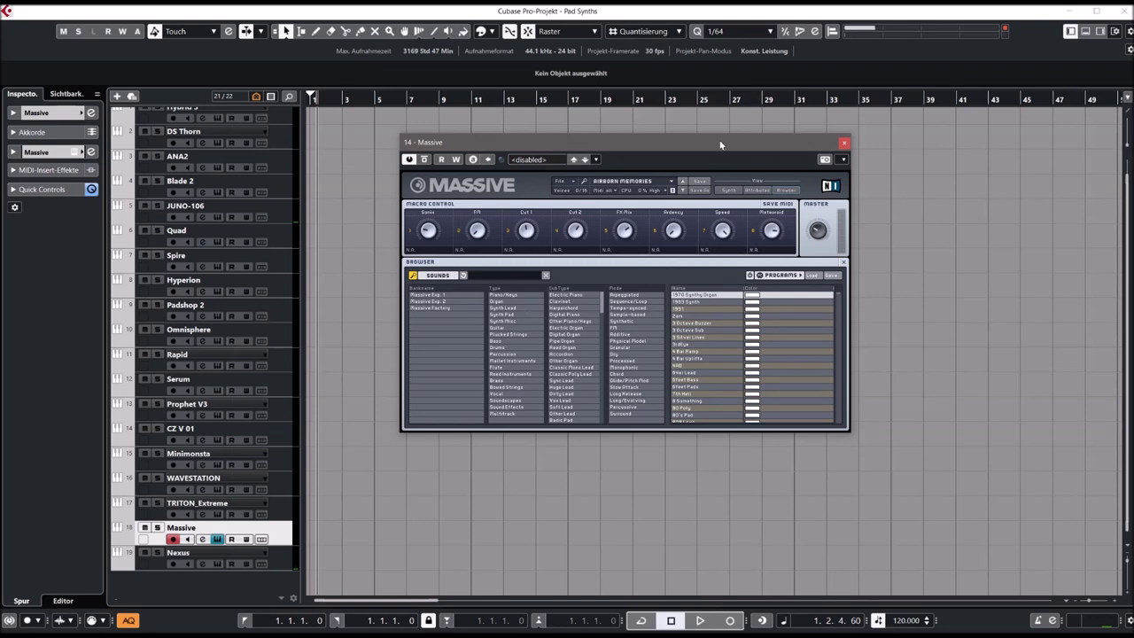
drag(720, 145, 738, 154)
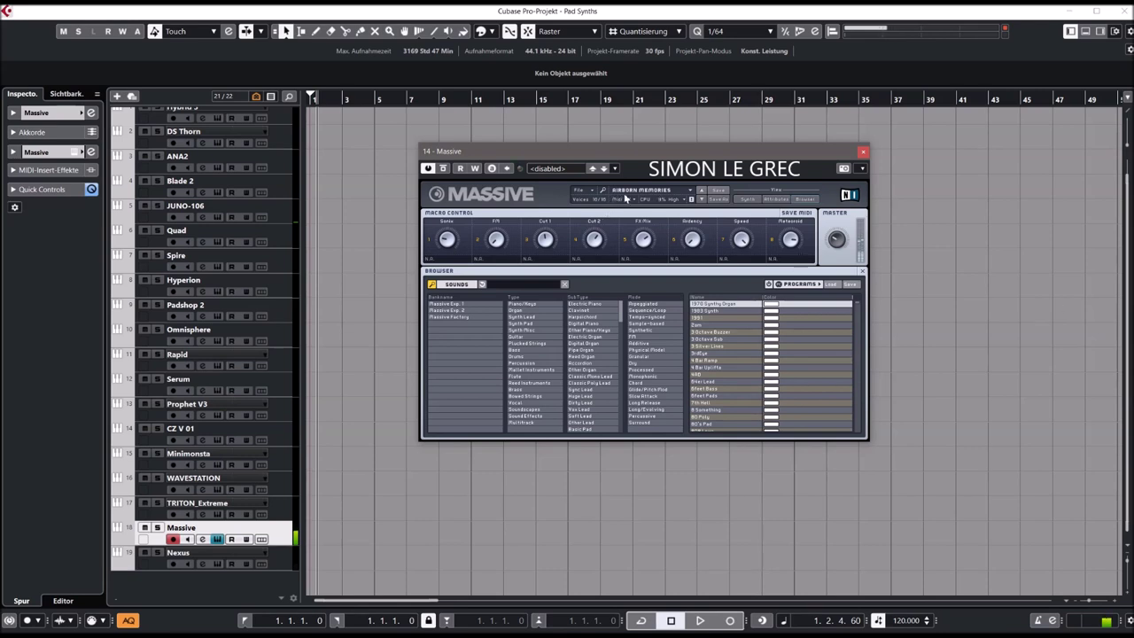
click(702, 311)
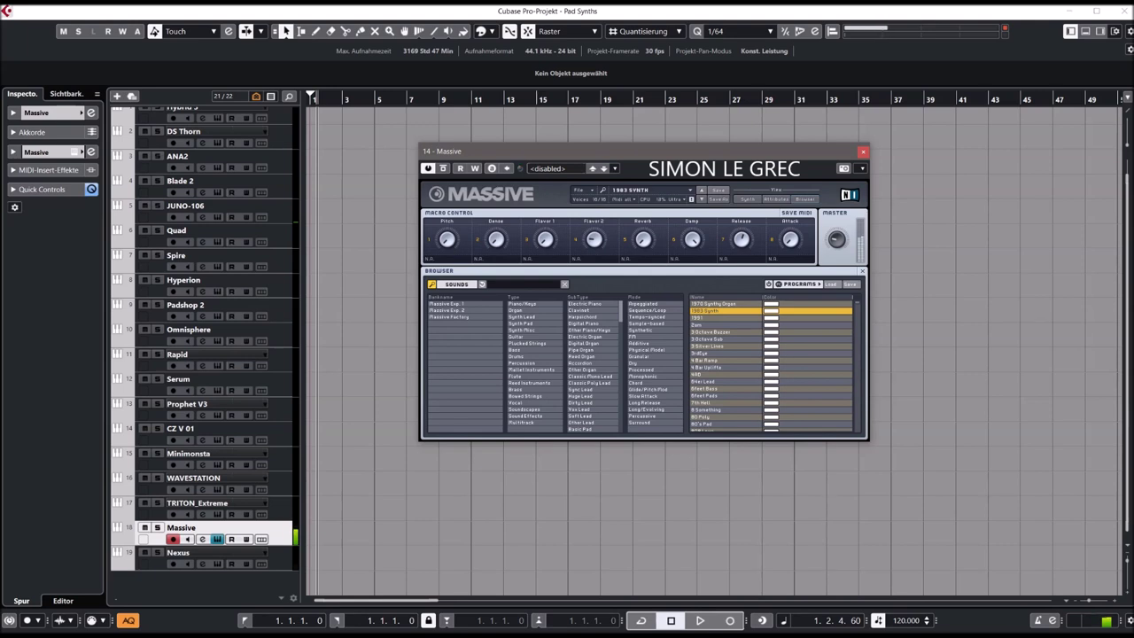
click(713, 318)
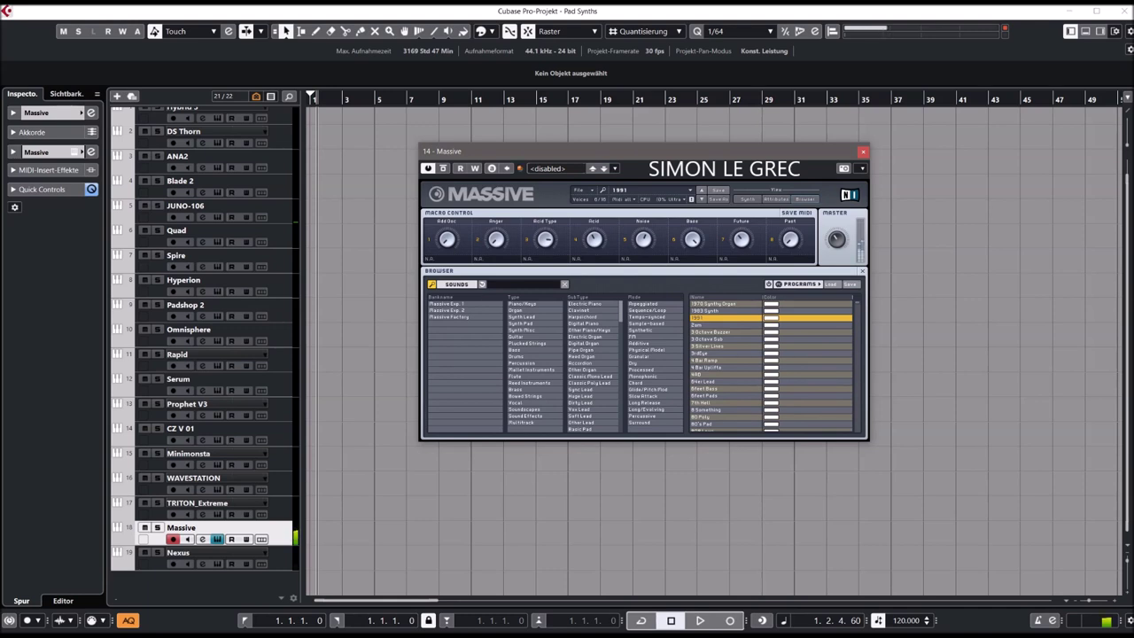
Step: Filter the Massive sounds to the Synth Pad type and audition 80's Pad and Additivum
click(520, 323)
click(702, 318)
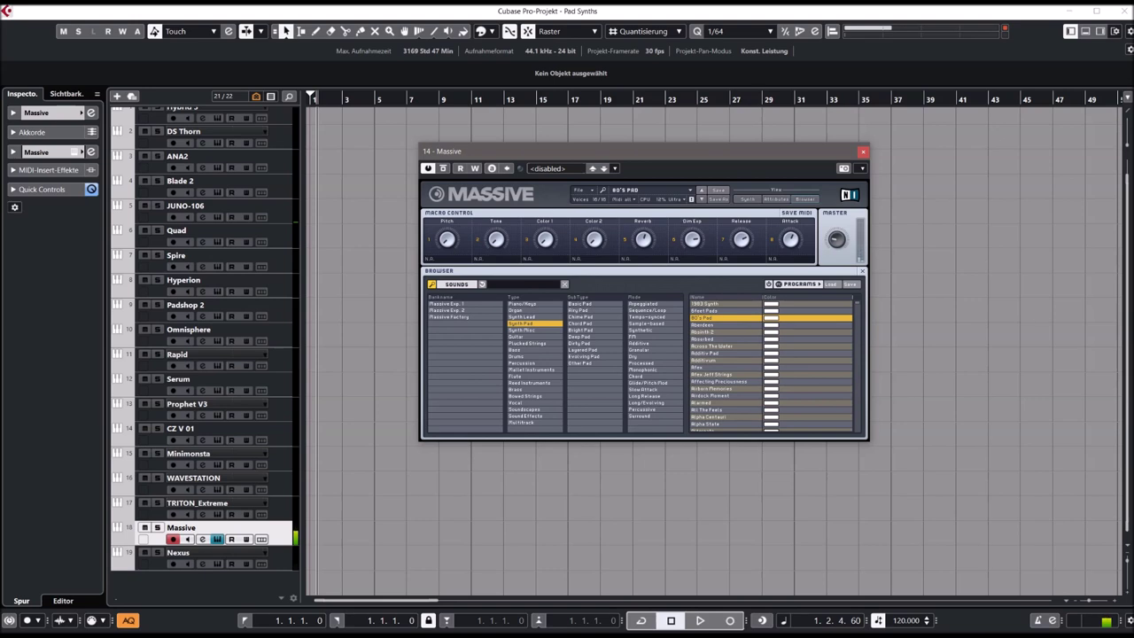
click(705, 361)
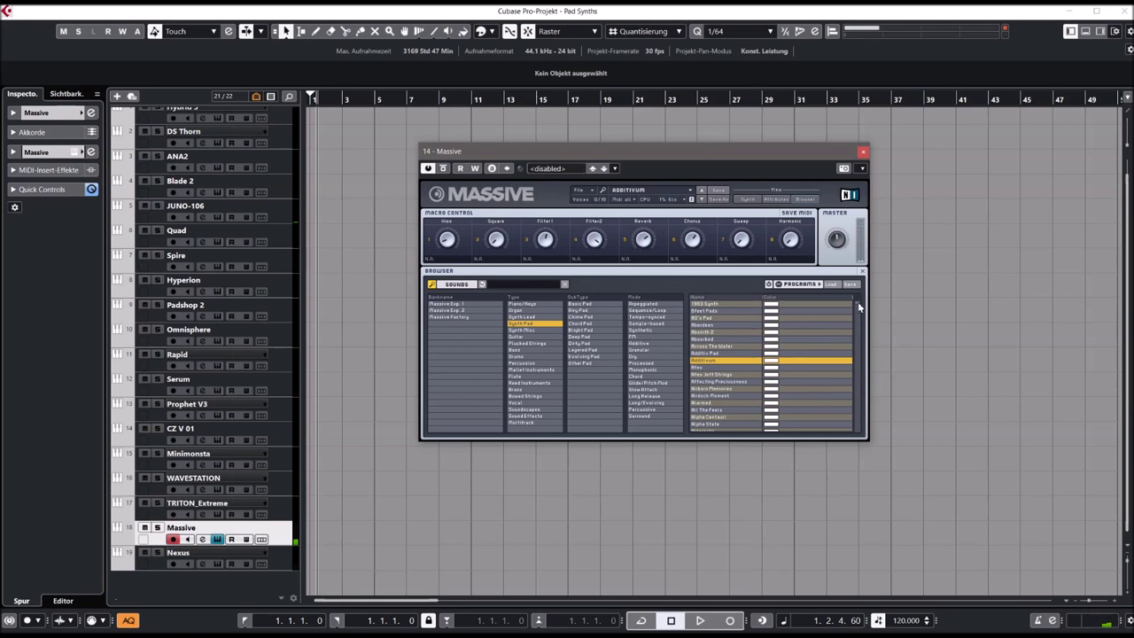
Step: Audition the Massive synth pads Backdrop Breath, Bell or Pad and Berniewoo
drag(859, 306, 858, 316)
click(710, 333)
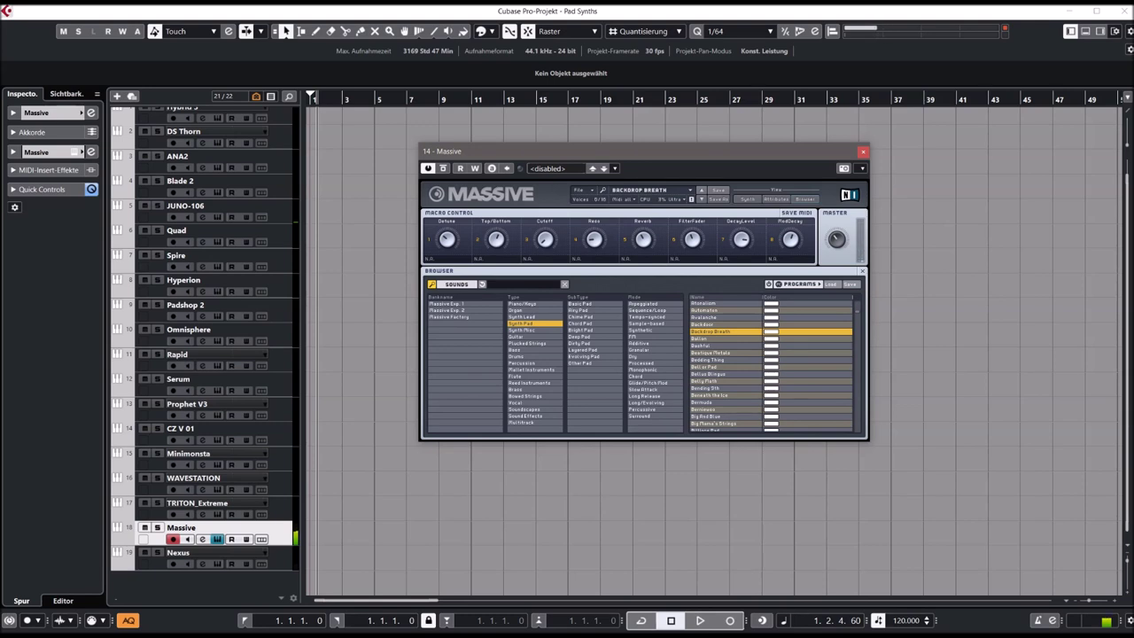
click(705, 366)
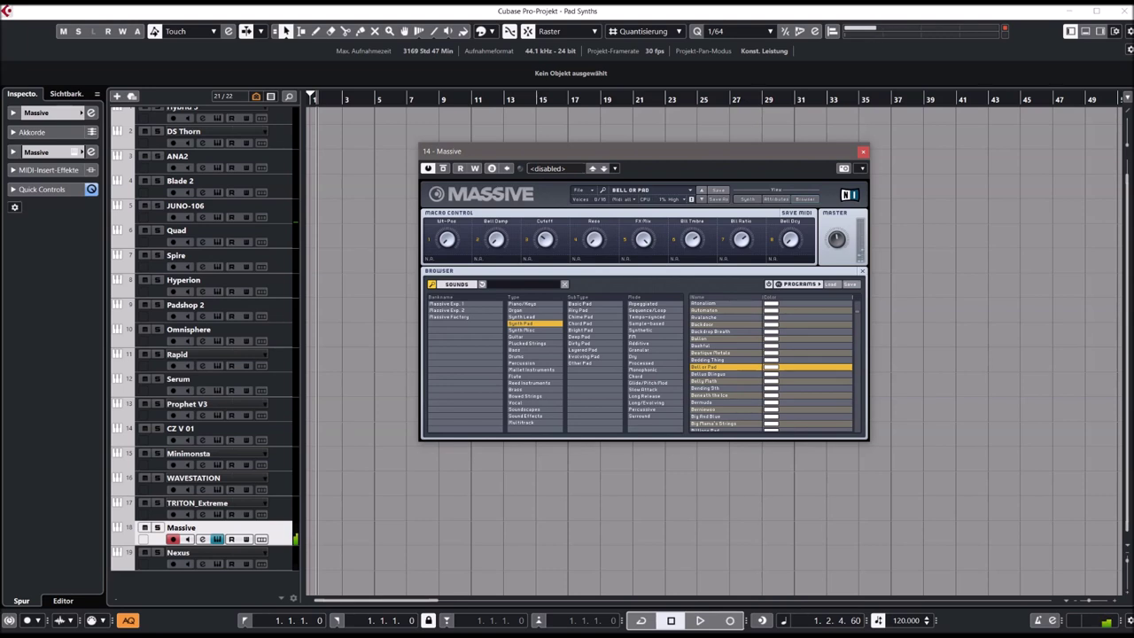
click(705, 410)
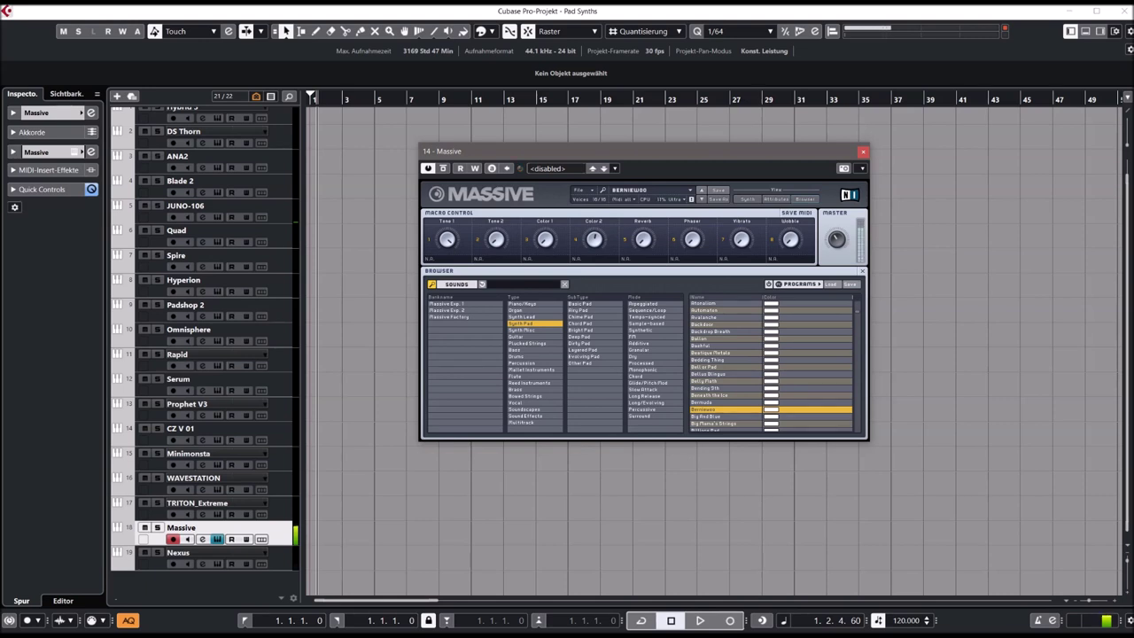
Step: Load the Ekomat preset further down Massive's Synth Pad list and close the instrument's window
drag(856, 312, 838, 342)
click(704, 352)
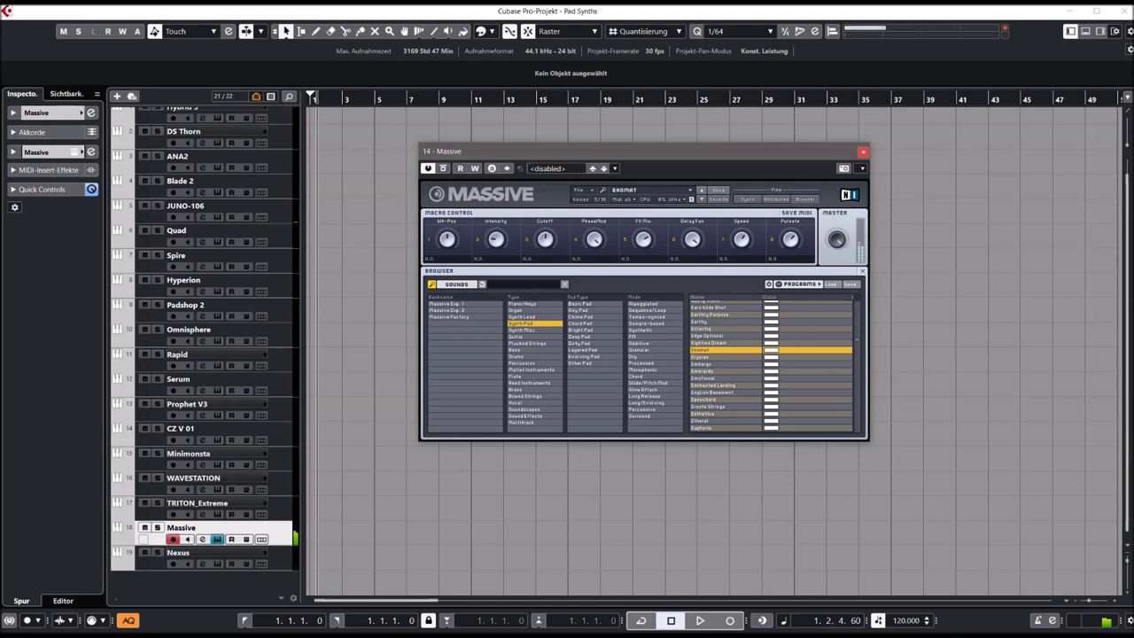
click(863, 155)
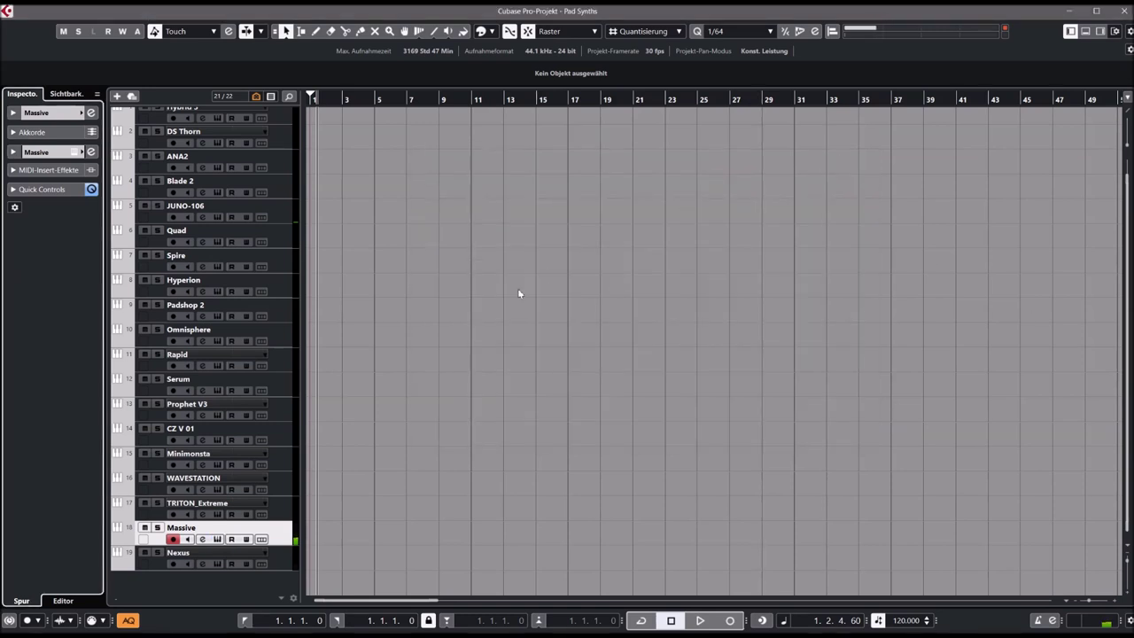
Step: Open the TRITON_Extreme instrument's program browser and audition Aggressive Pad, Piano & Strings and Digi EP & Pad 1
click(286, 505)
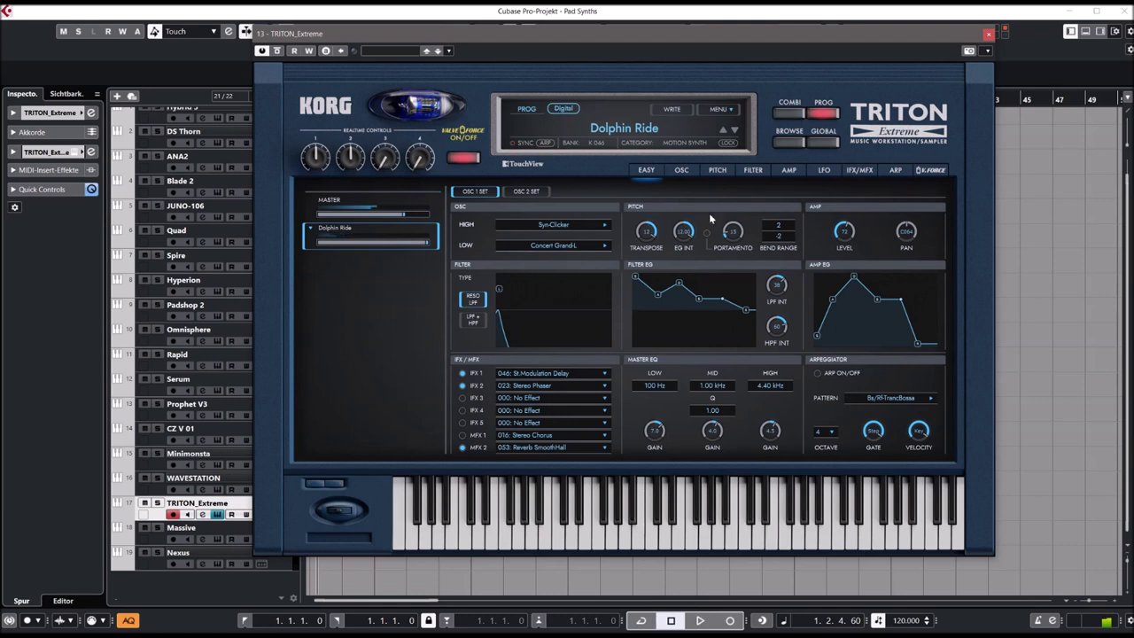
click(787, 143)
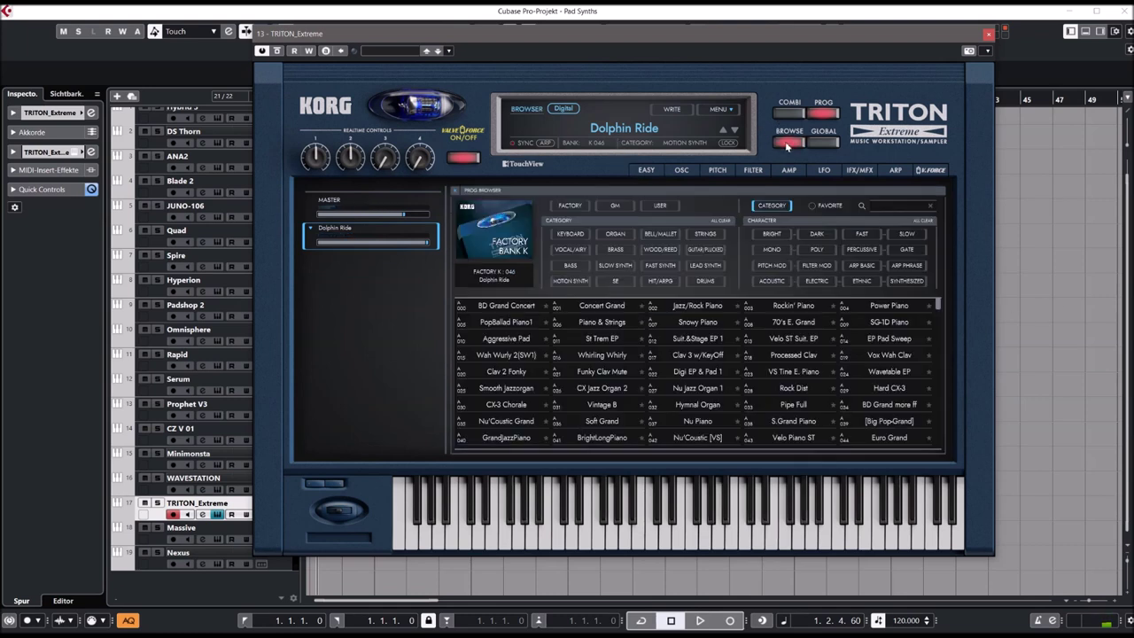
click(529, 337)
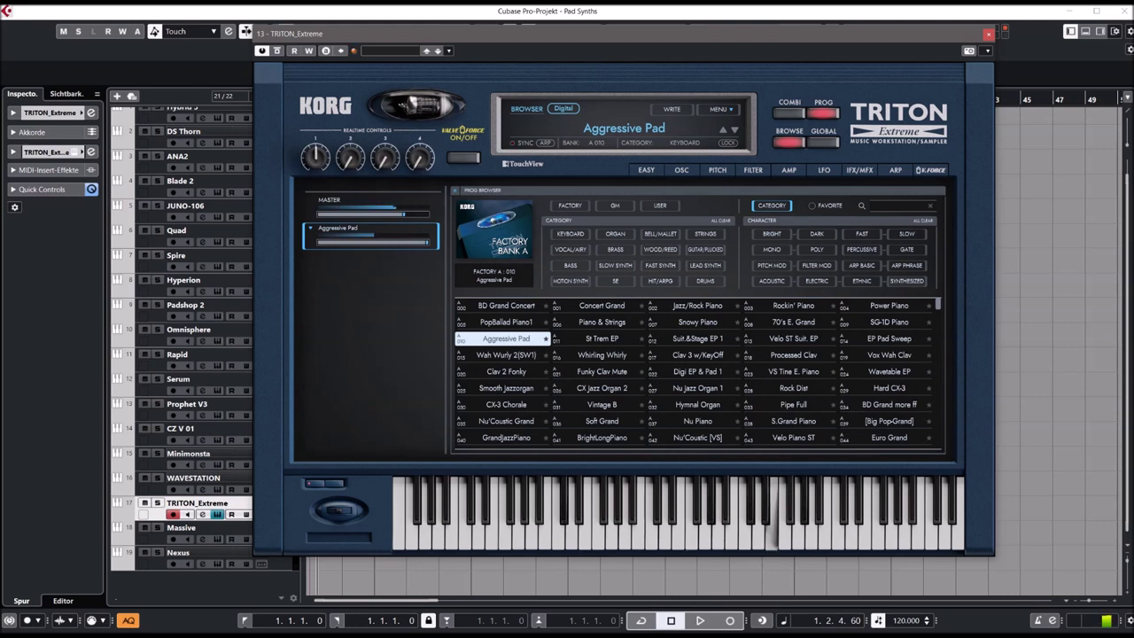
click(618, 326)
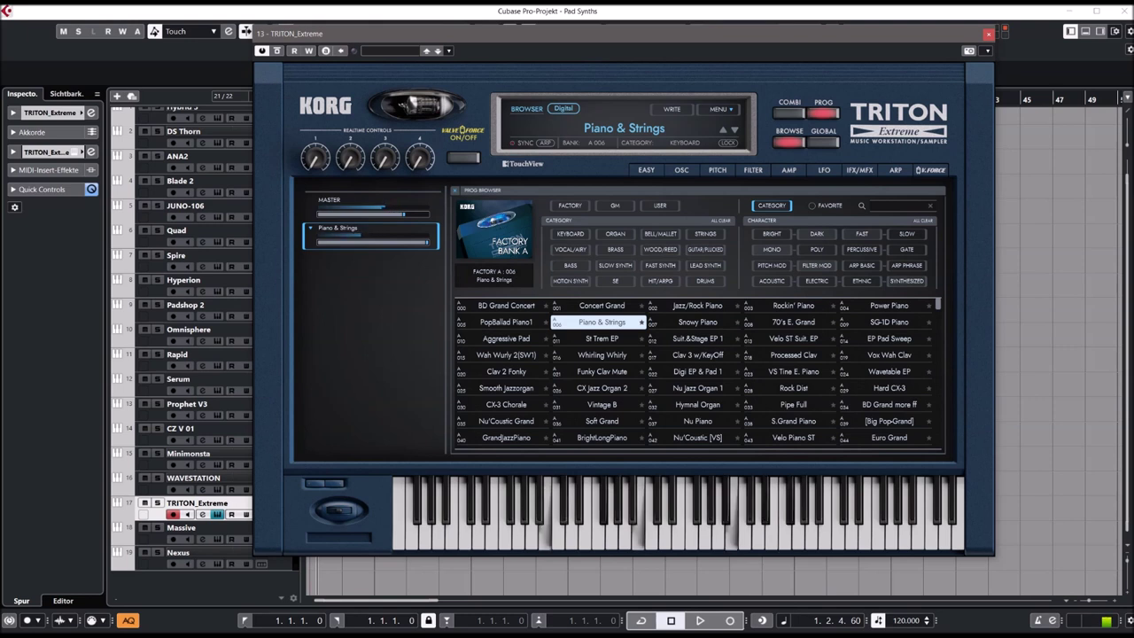
click(708, 373)
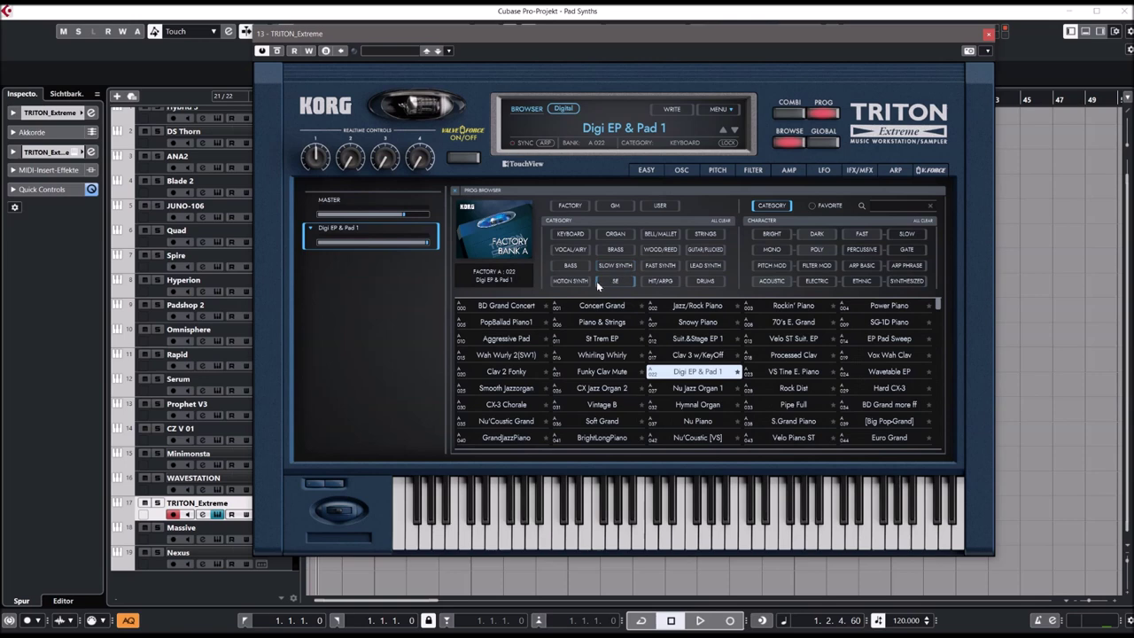
Step: Filter the Triton programs to the Motion Synth category and audition Bombers Pad and Haze Pad
drag(938, 302, 942, 315)
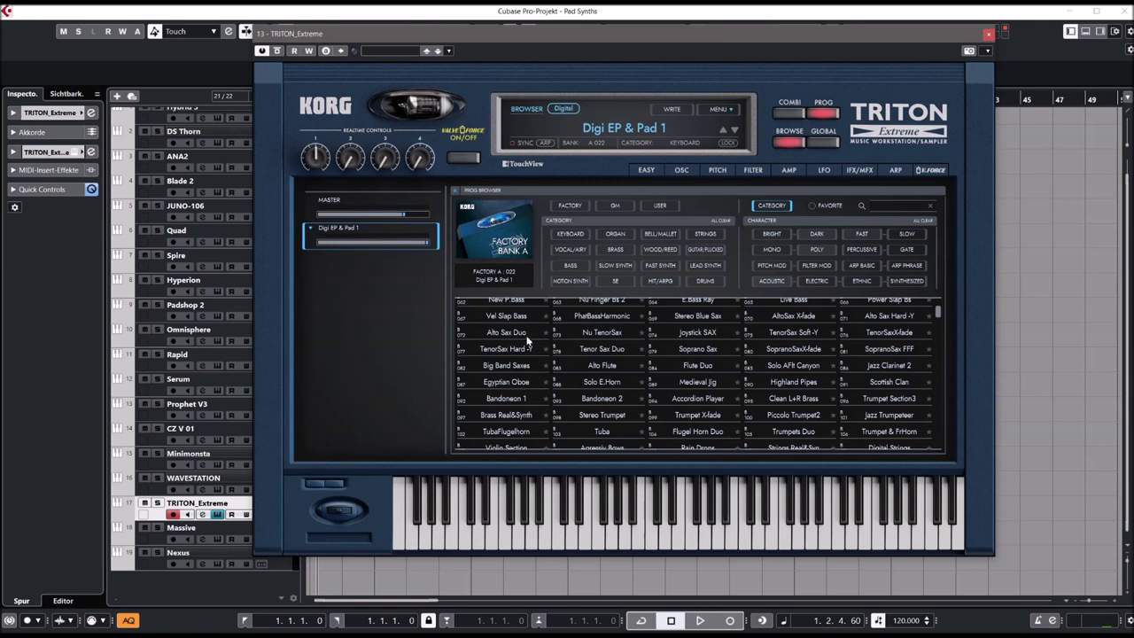
scroll(599, 379, up, 2)
scroll(586, 381, down, 4)
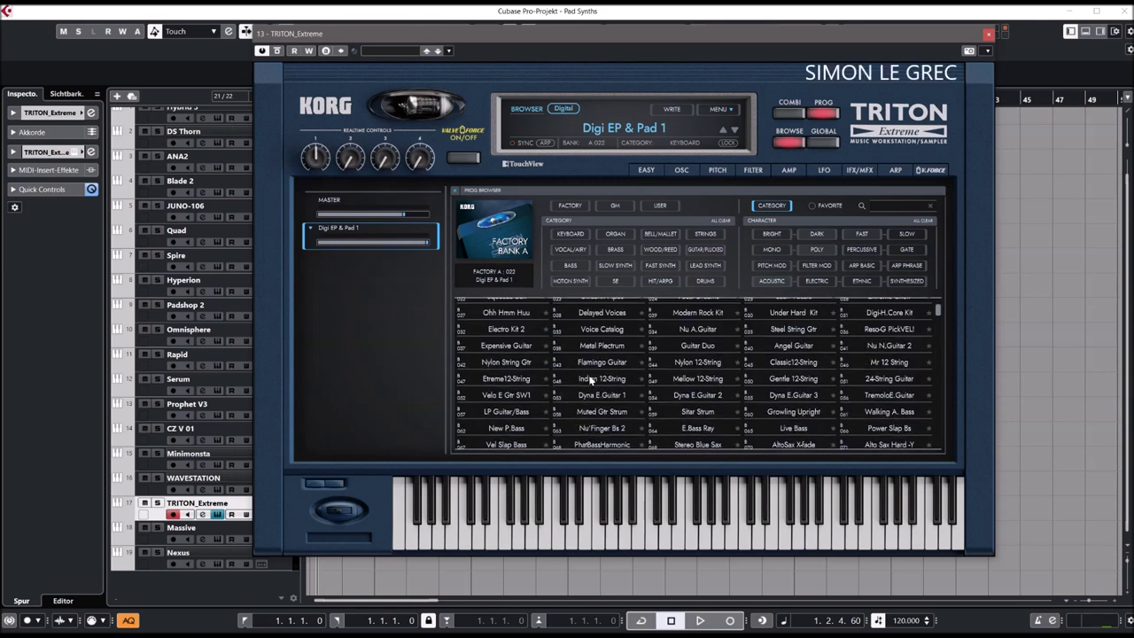
scroll(611, 363, up, 2)
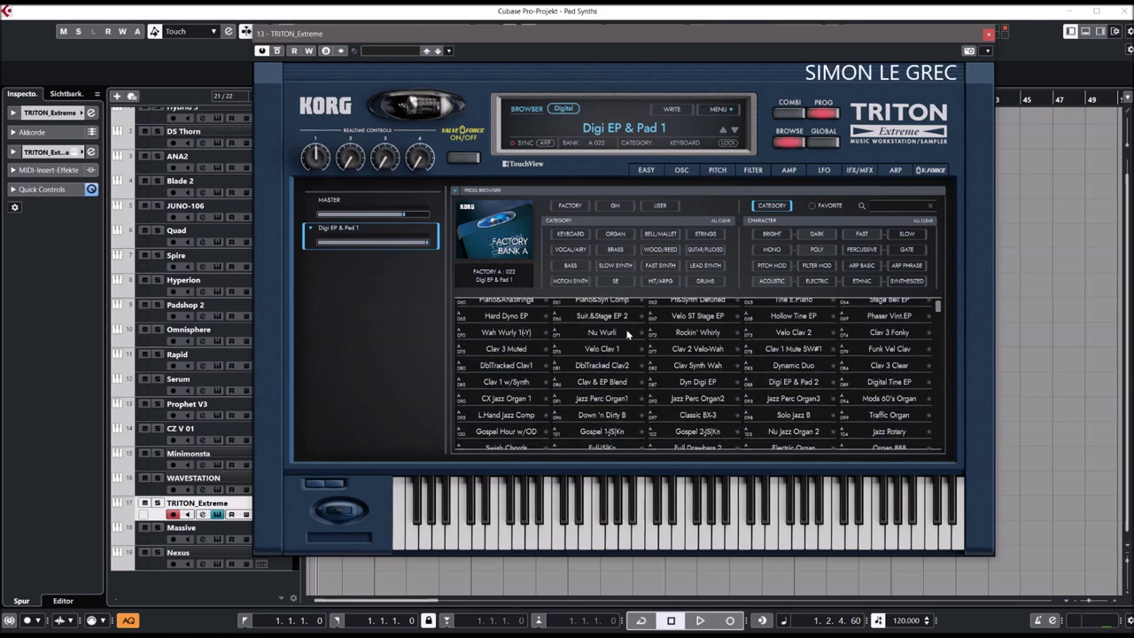
click(573, 280)
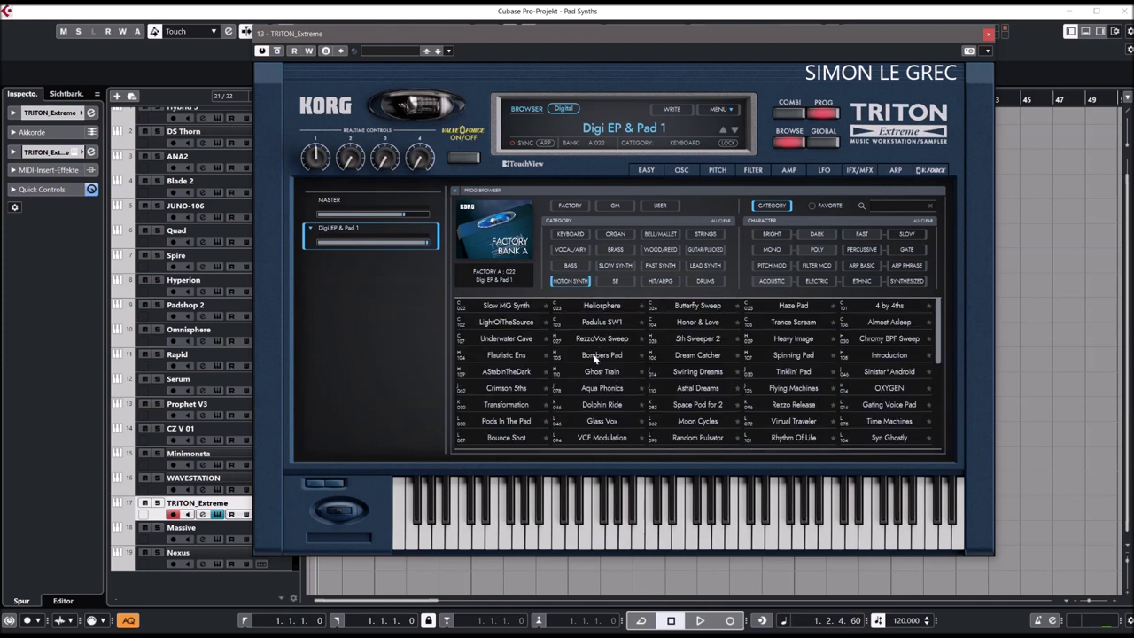
click(598, 357)
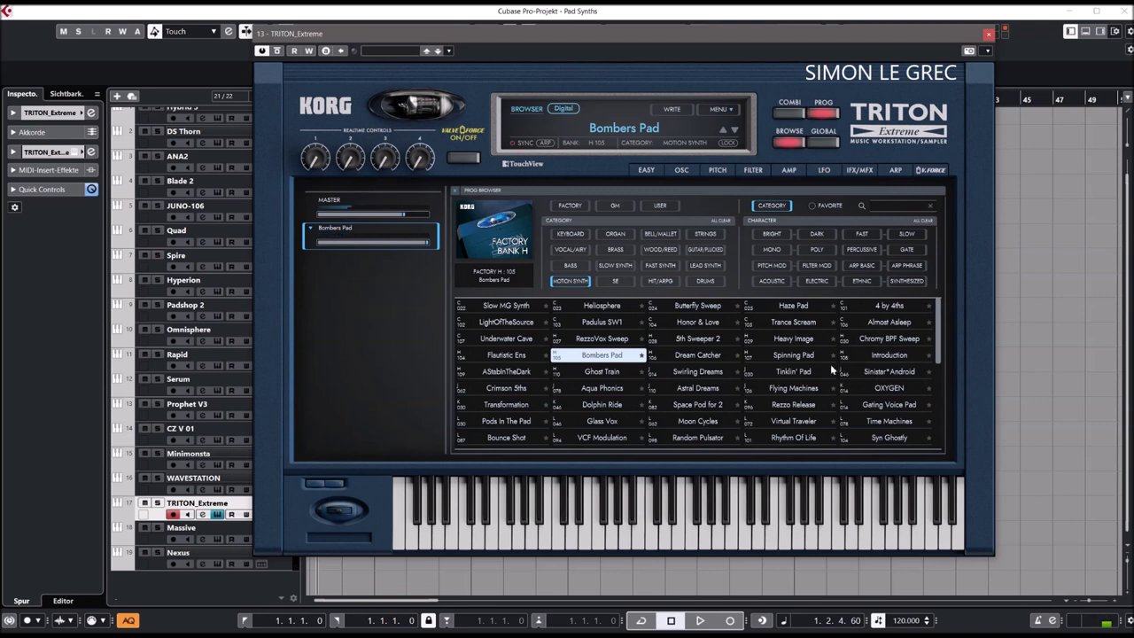
click(791, 304)
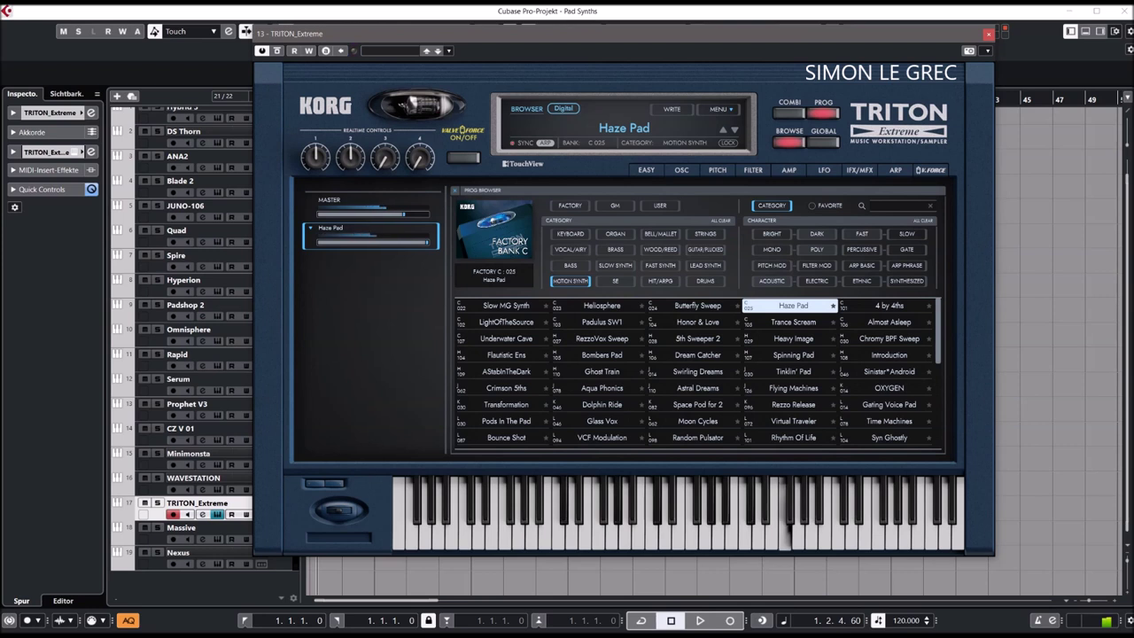
Step: Audition the Motion Synth programs Gating Voice Pad, Crimson 5ths, Spinning Pad and Pods In The Pad
click(883, 405)
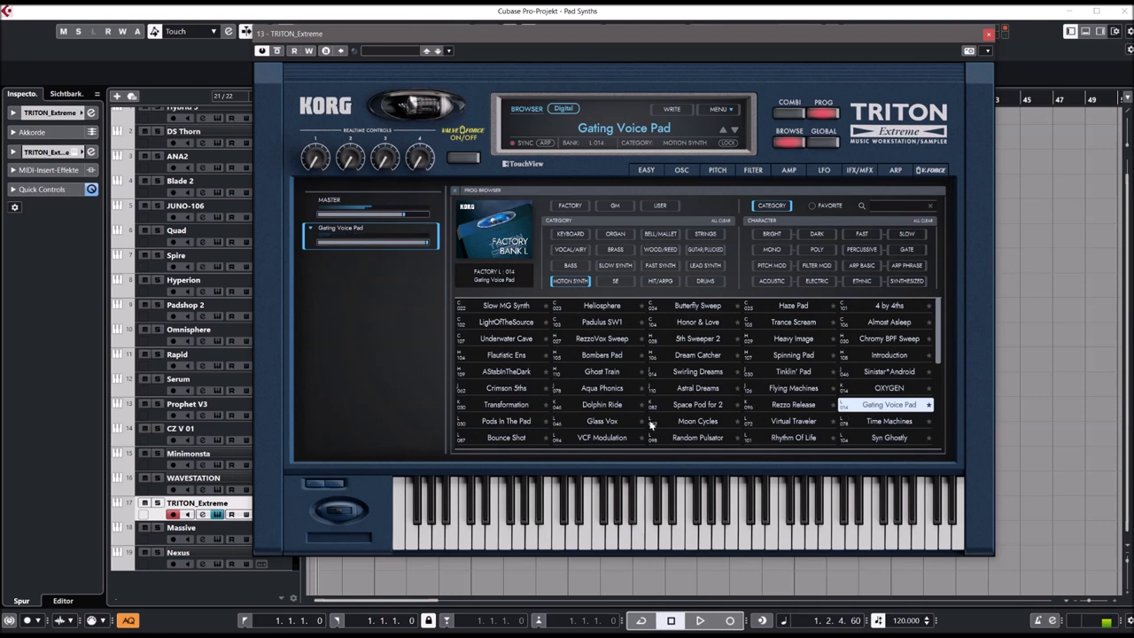
click(505, 387)
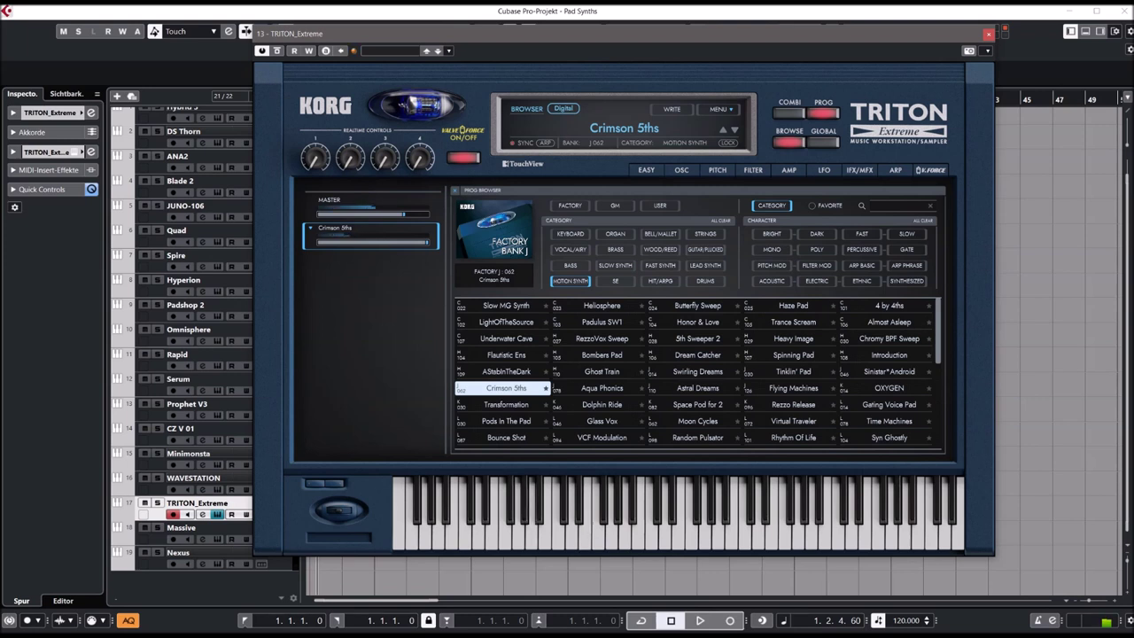
click(789, 357)
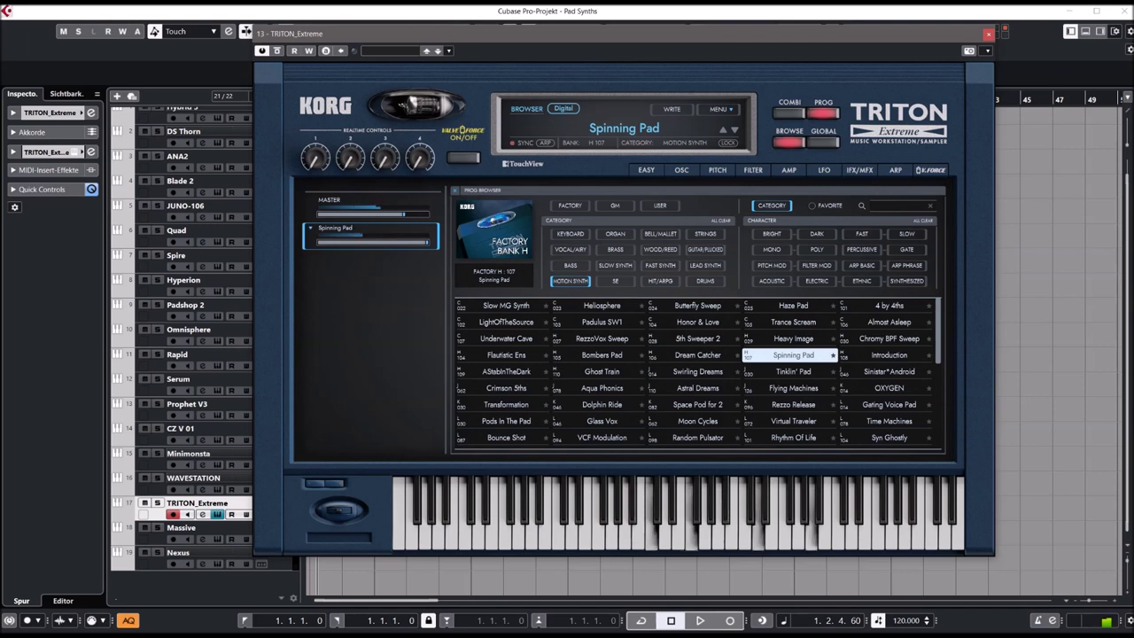
click(501, 423)
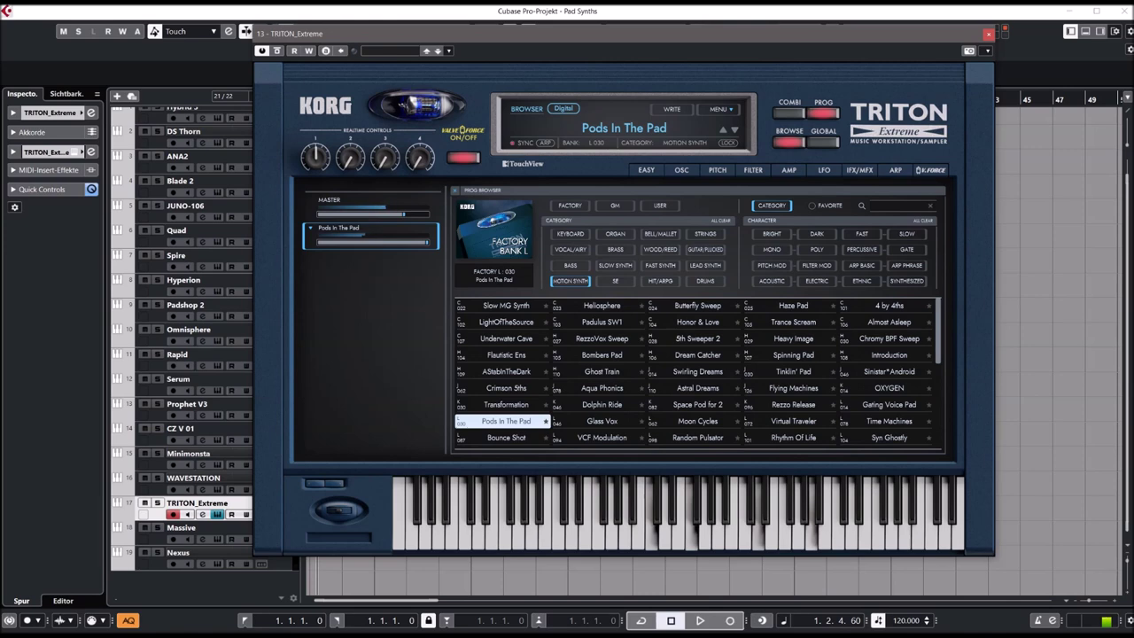
Step: Load Tomorrow's Pad from further down the Motion Synth programs and close the Triton instrument's window
drag(940, 310, 939, 363)
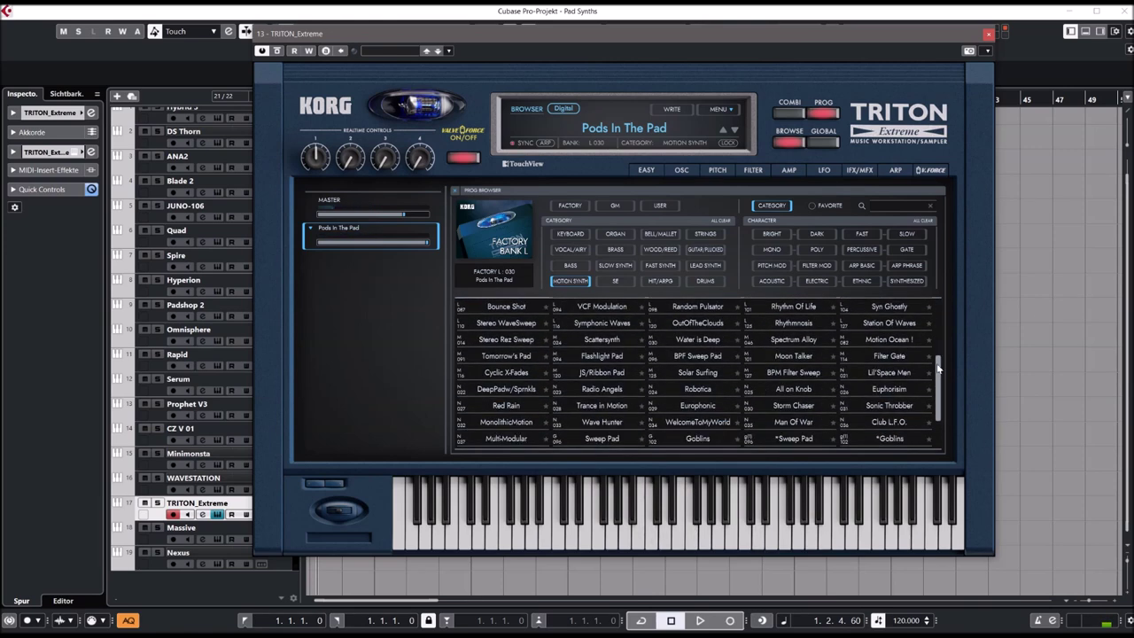
click(504, 355)
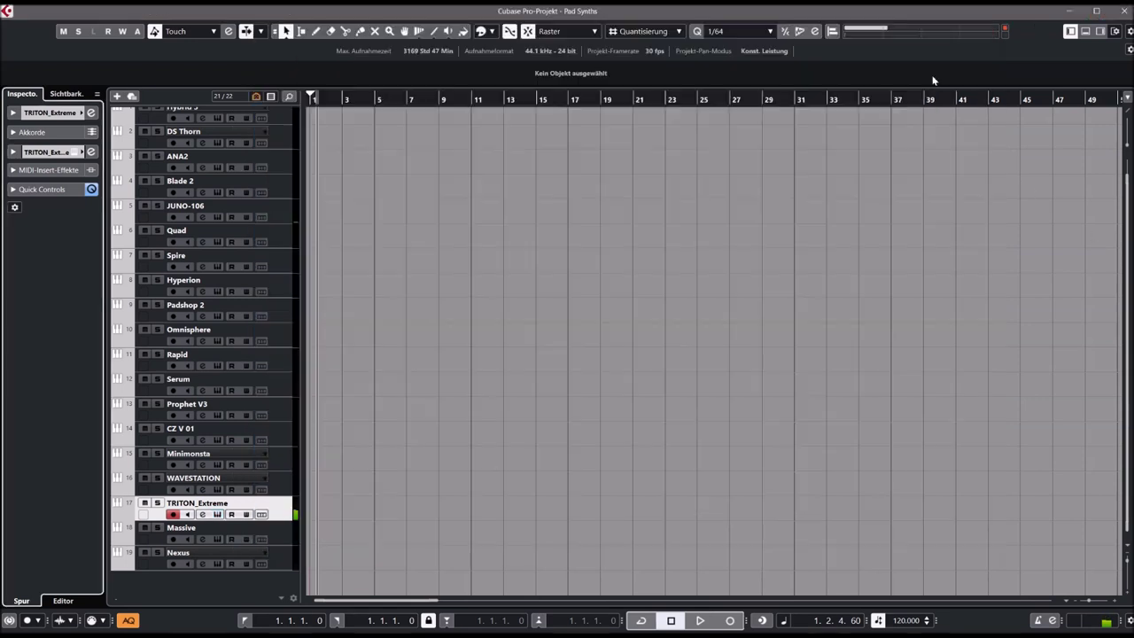
click(989, 34)
Step: Open the WAVESTATION track's instrument and switch its patch browser to category search
click(279, 486)
click(91, 152)
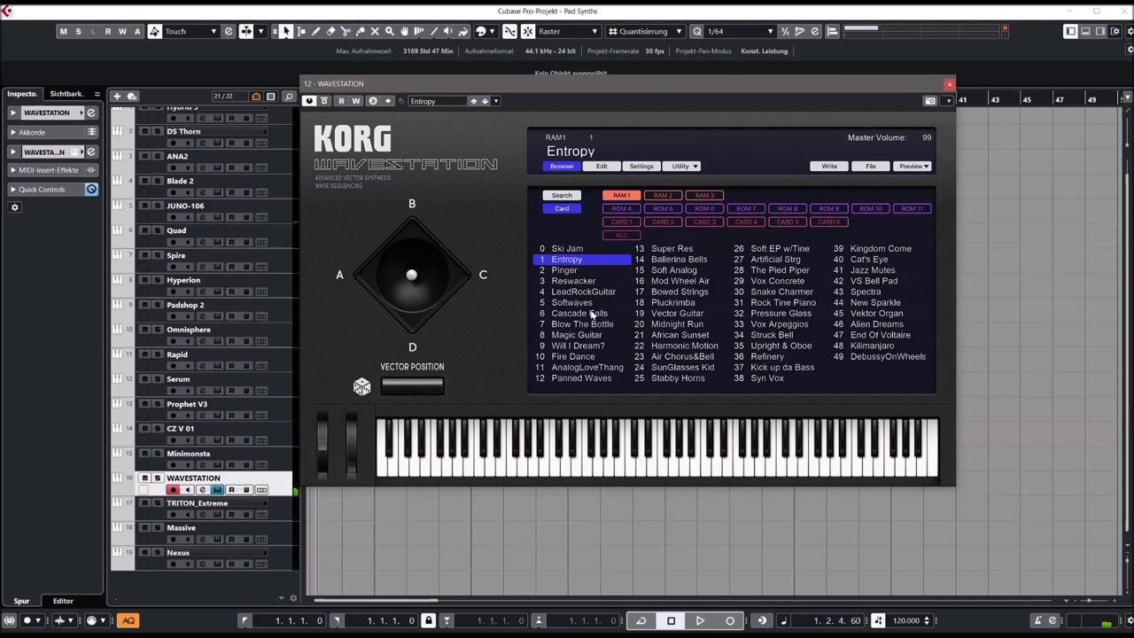
click(573, 198)
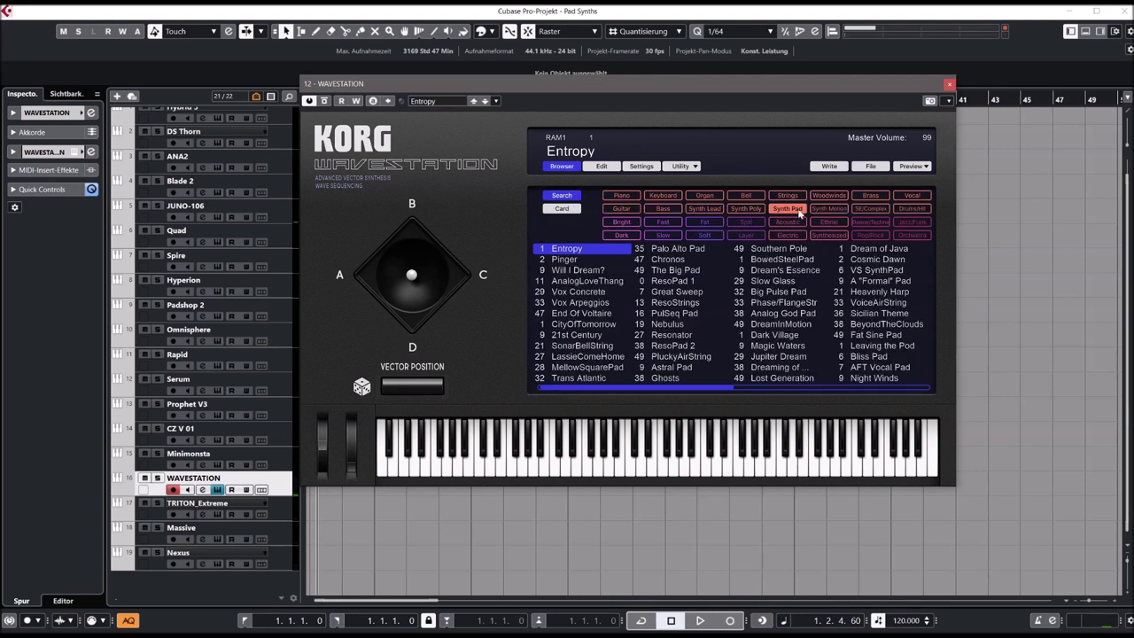
Step: Audition Fire Dance from the Synth Motion category, and ResoStrings and PulSeq Pad from the Synth Pad category
click(826, 211)
click(572, 283)
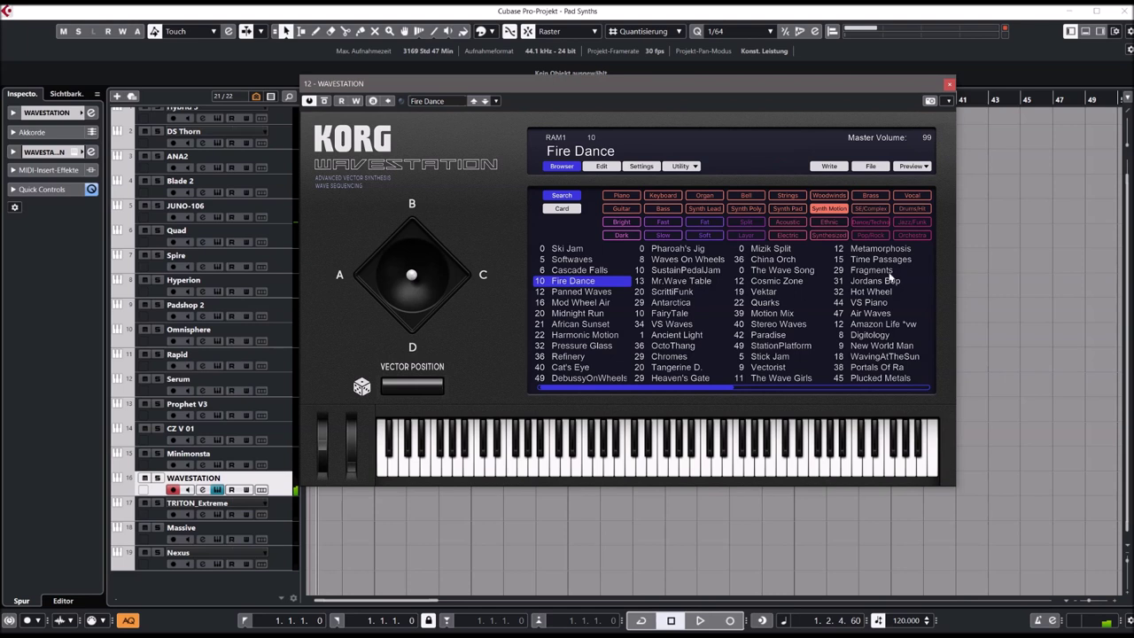
click(784, 210)
click(690, 300)
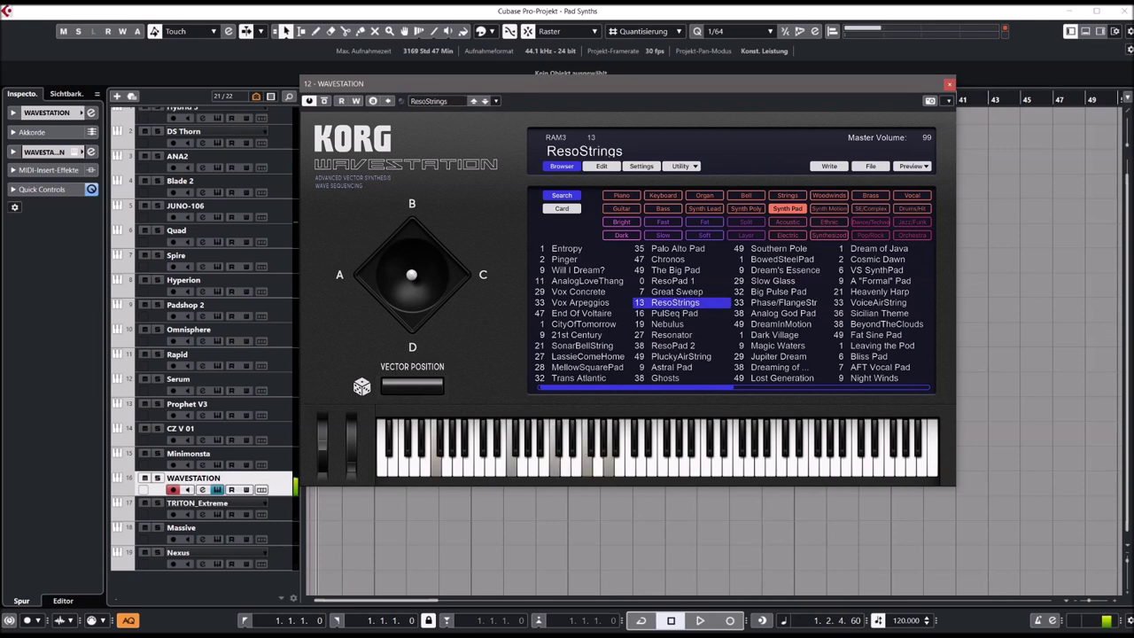
click(684, 315)
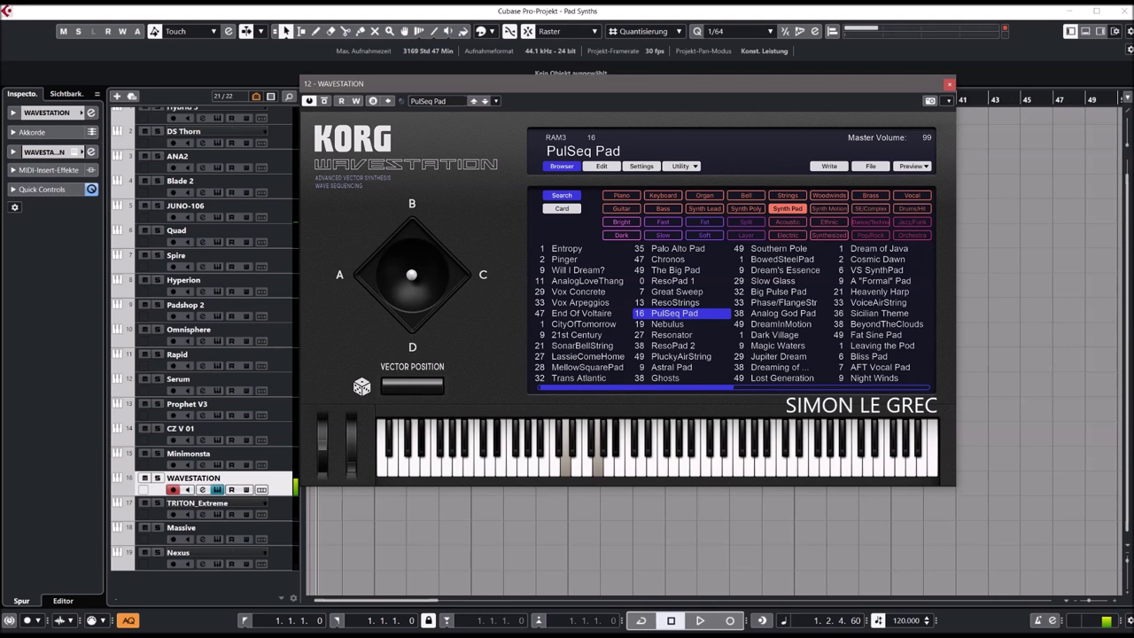
Step: Audition ResoPad 2, Jupiter Dream, Fat Sine Pad, Astral Pad and Palo Alto Pad from the WAVESTATION's Synth Pad category
click(677, 349)
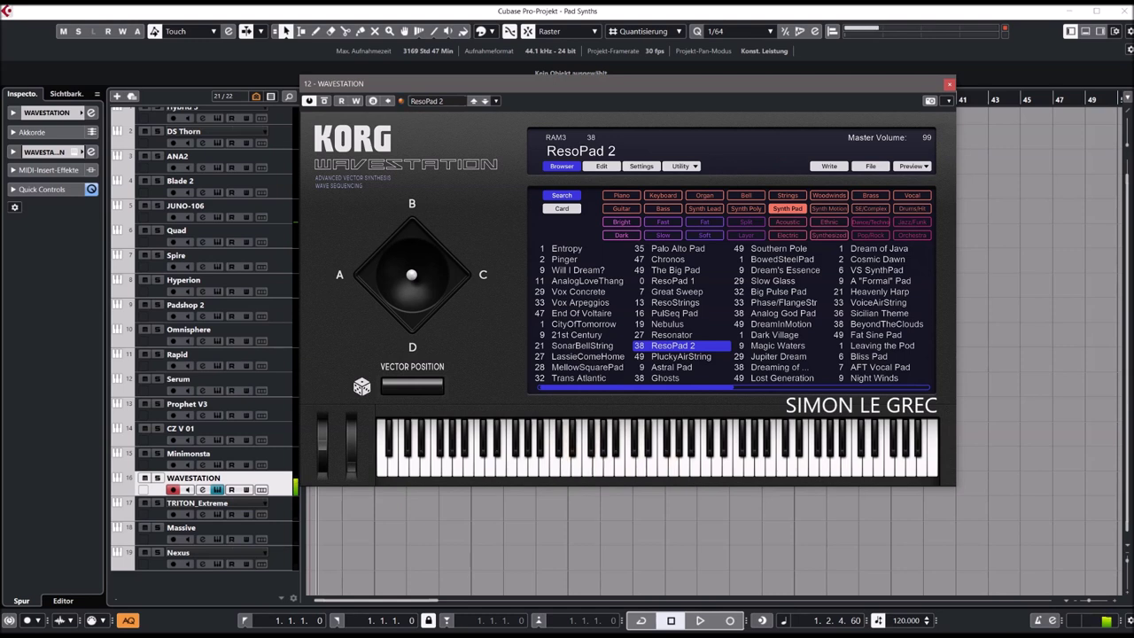
click(782, 358)
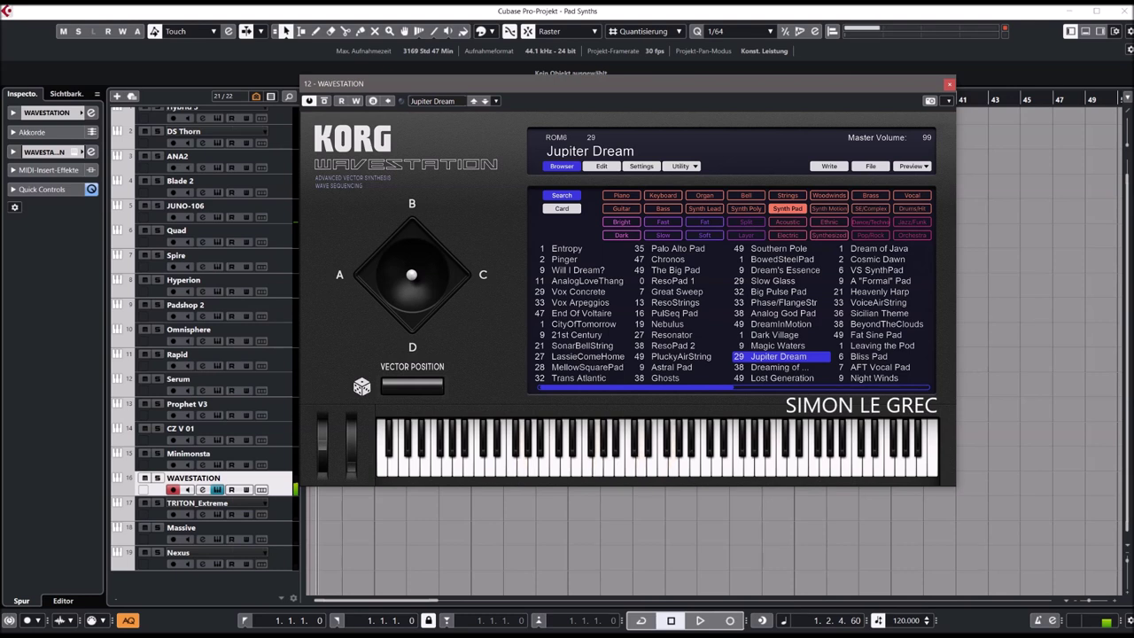
click(899, 336)
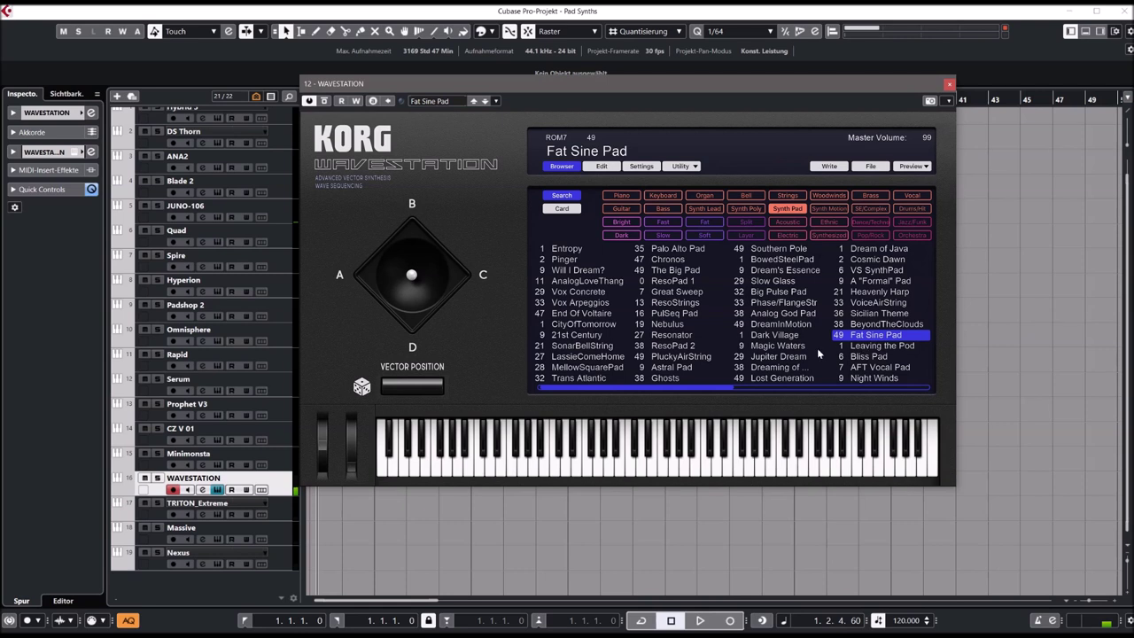
click(677, 368)
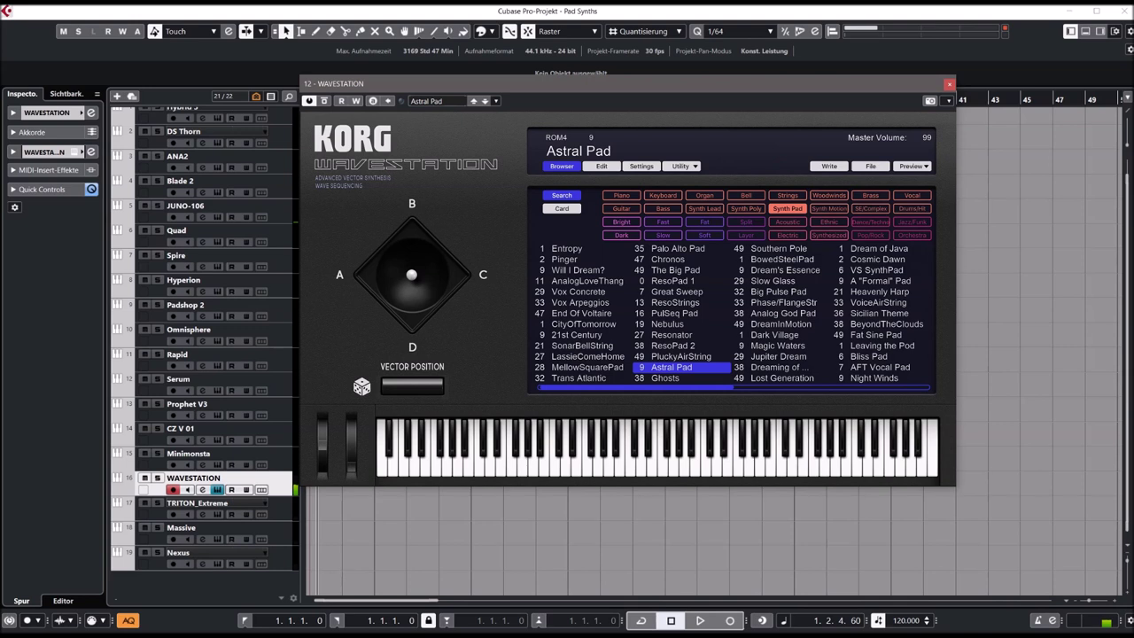
click(698, 251)
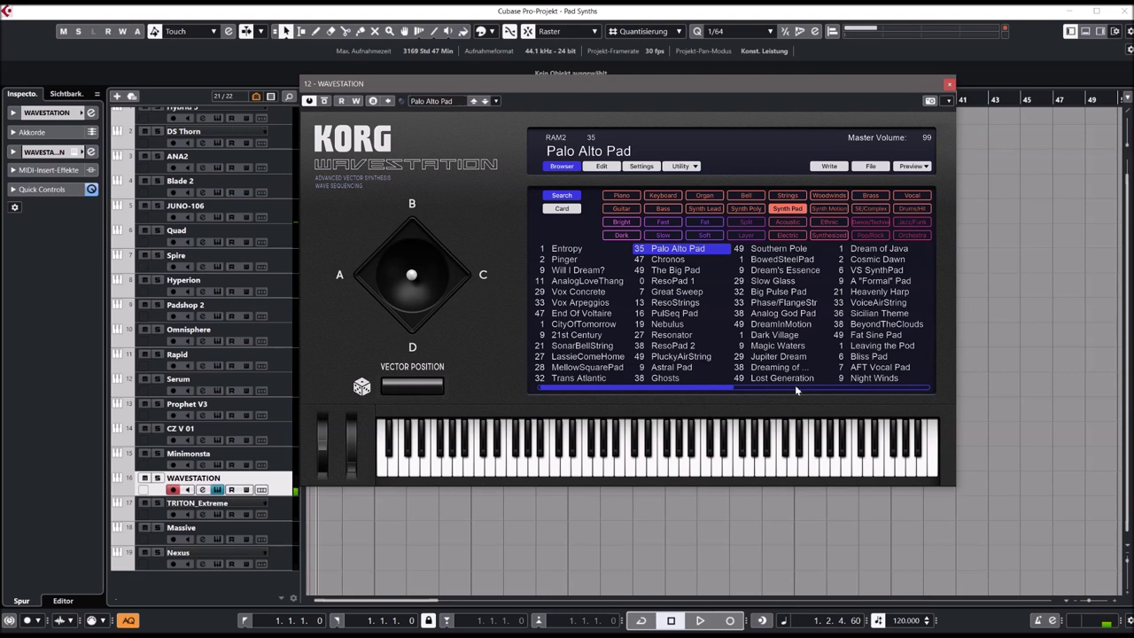
Step: Audition Analog Softpad and JX Soundtrack from the remaining Synth Pad patches and close the WAVESTATION instrument's window
click(862, 390)
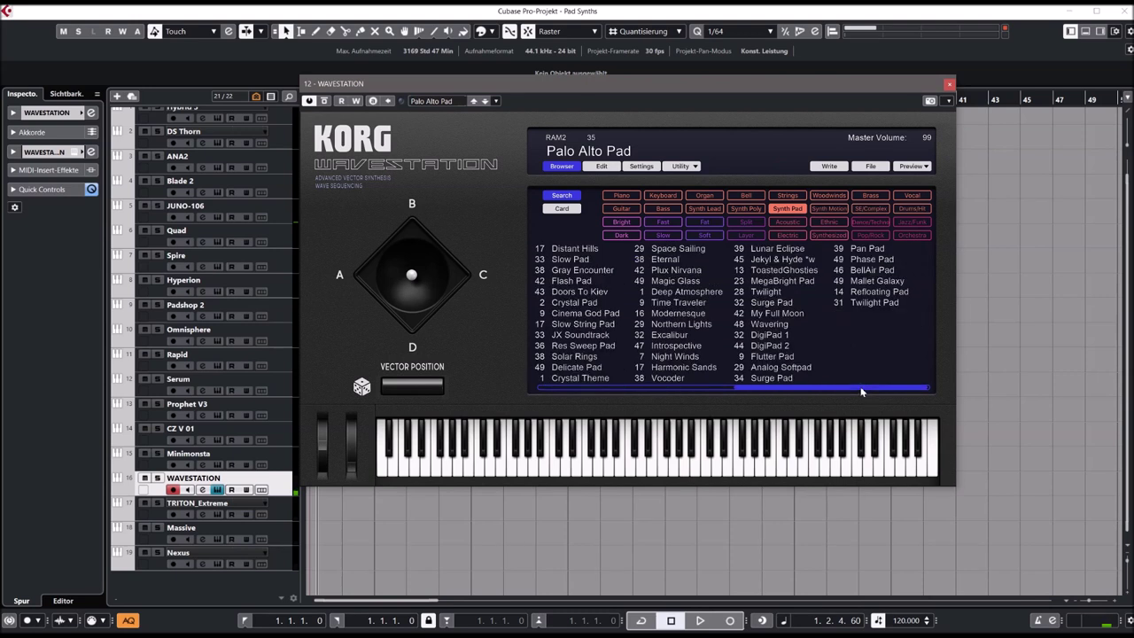
click(782, 368)
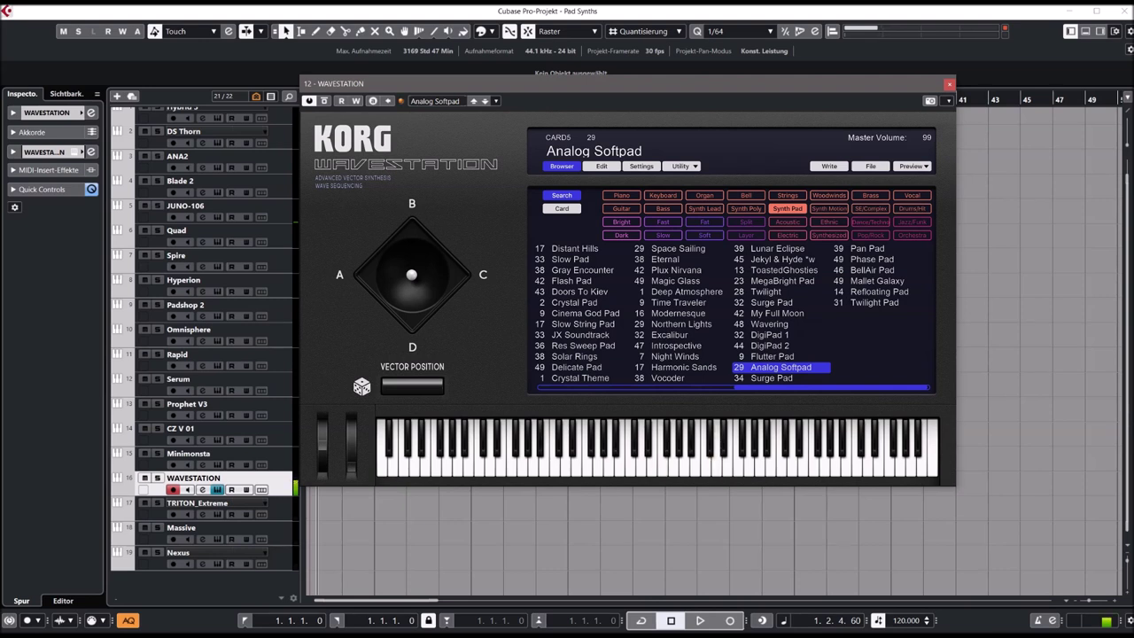
click(597, 337)
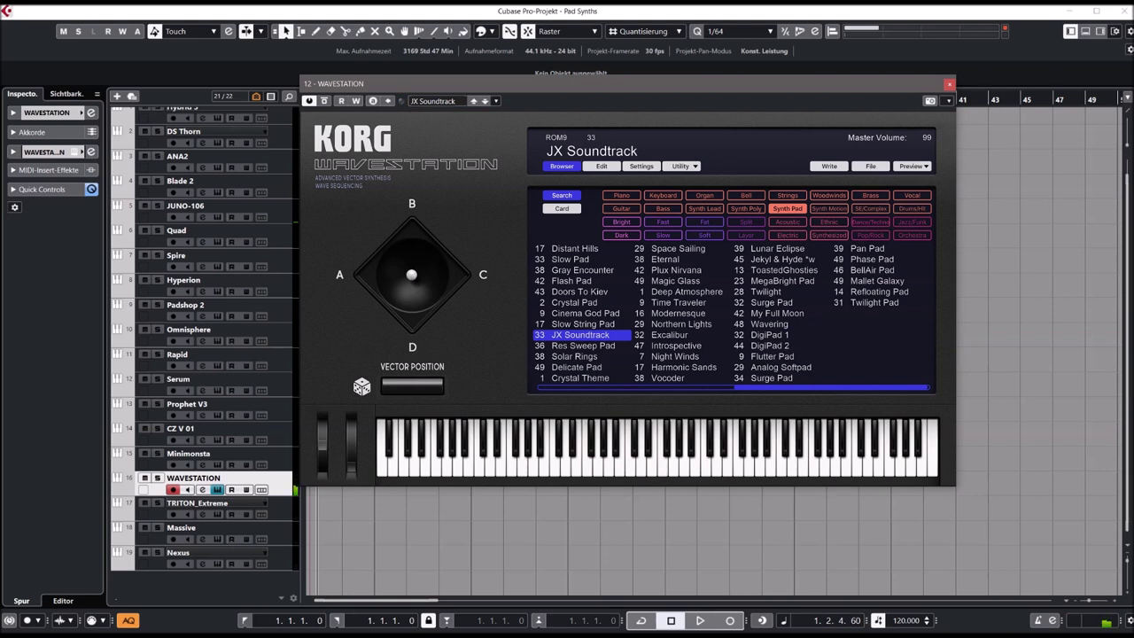
click(949, 83)
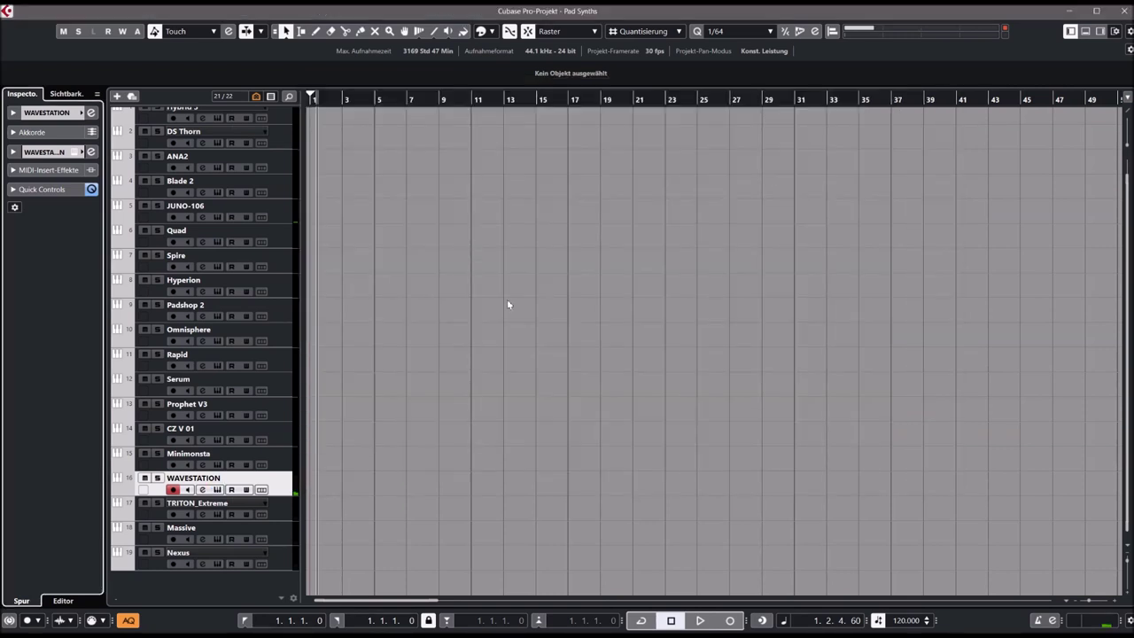
Step: Open the Minimonsta track's instrument and audition AscendingScalePans and DynamicEpicness from its Pad patches
click(265, 454)
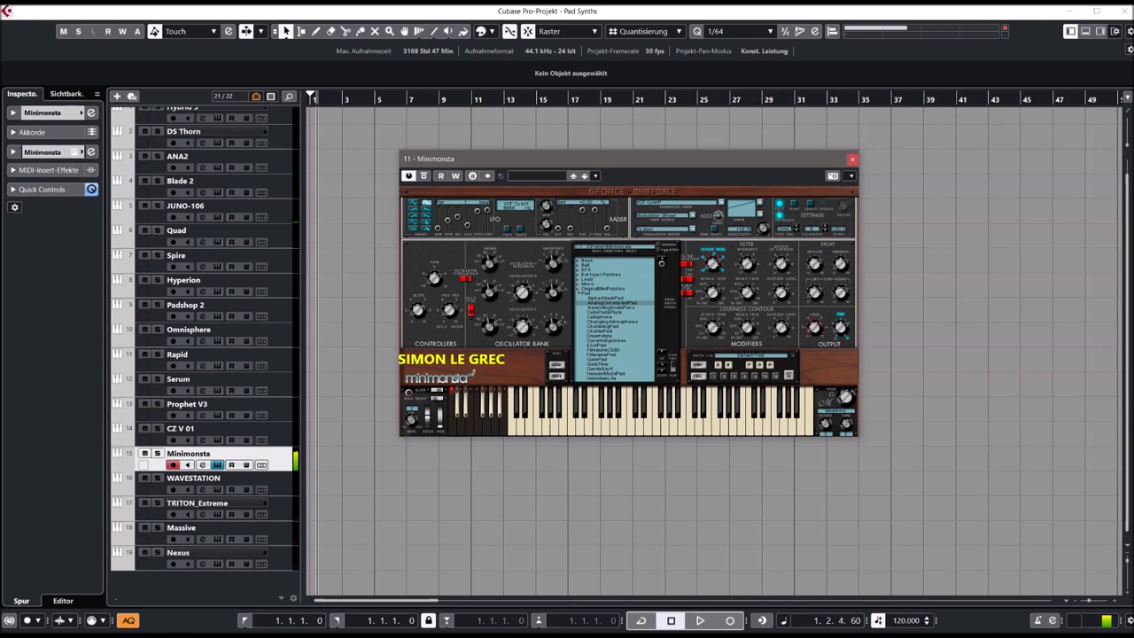
click(601, 307)
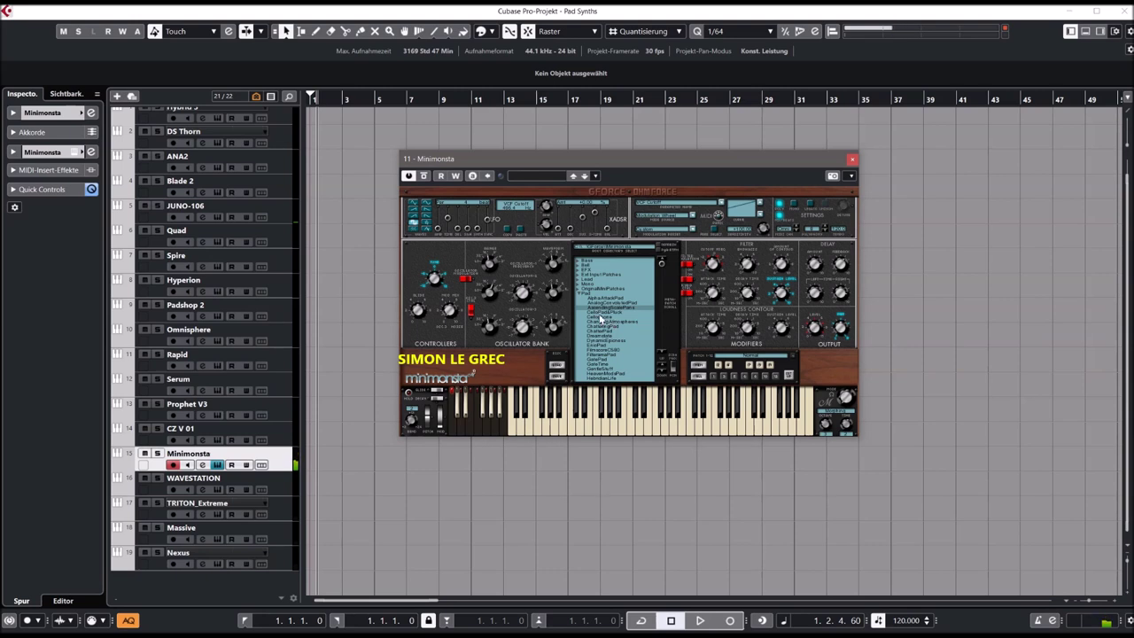
click(598, 342)
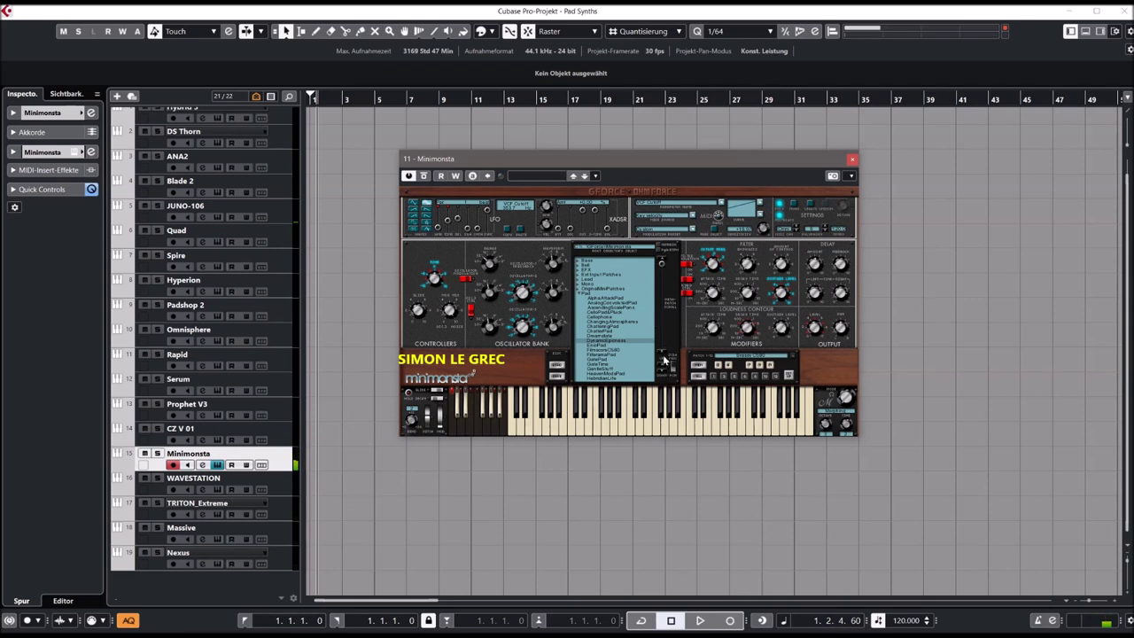
Step: Audition GatePad and the Heaven pad from further down the Minimonsta's Pad patches
scroll(661, 354, down, 3)
scroll(661, 355, down, 2)
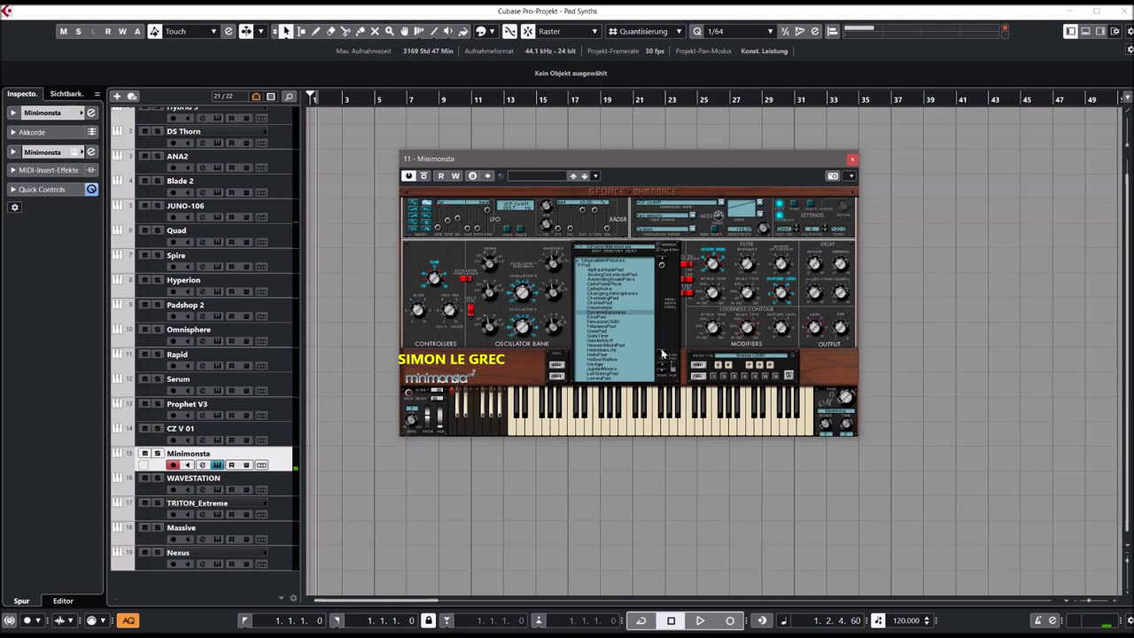
click(614, 323)
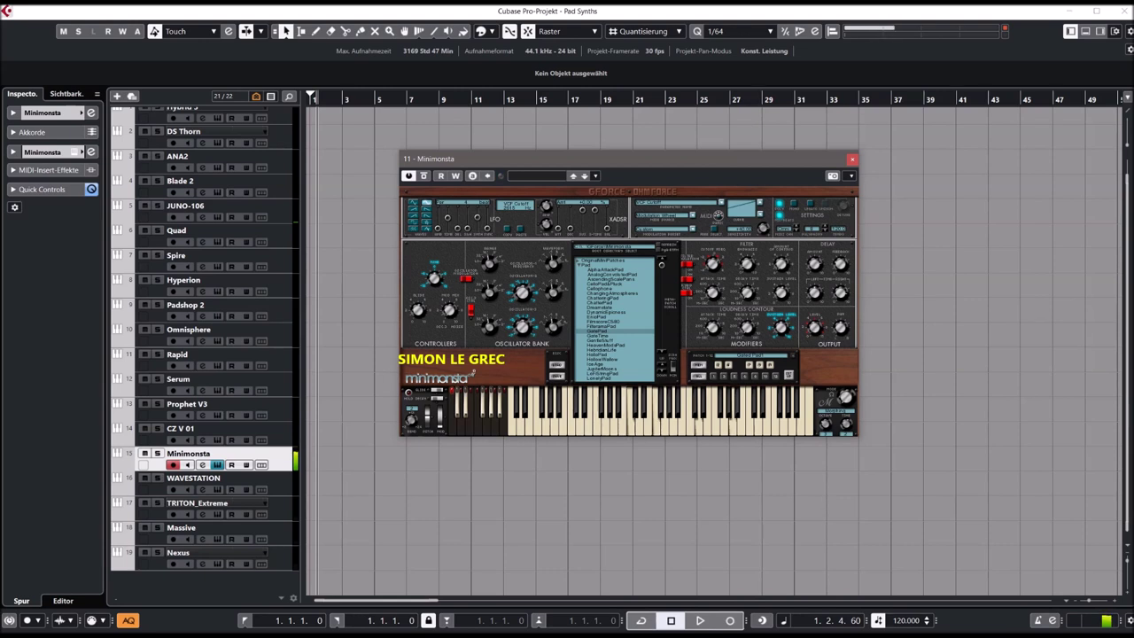
click(610, 342)
click(610, 347)
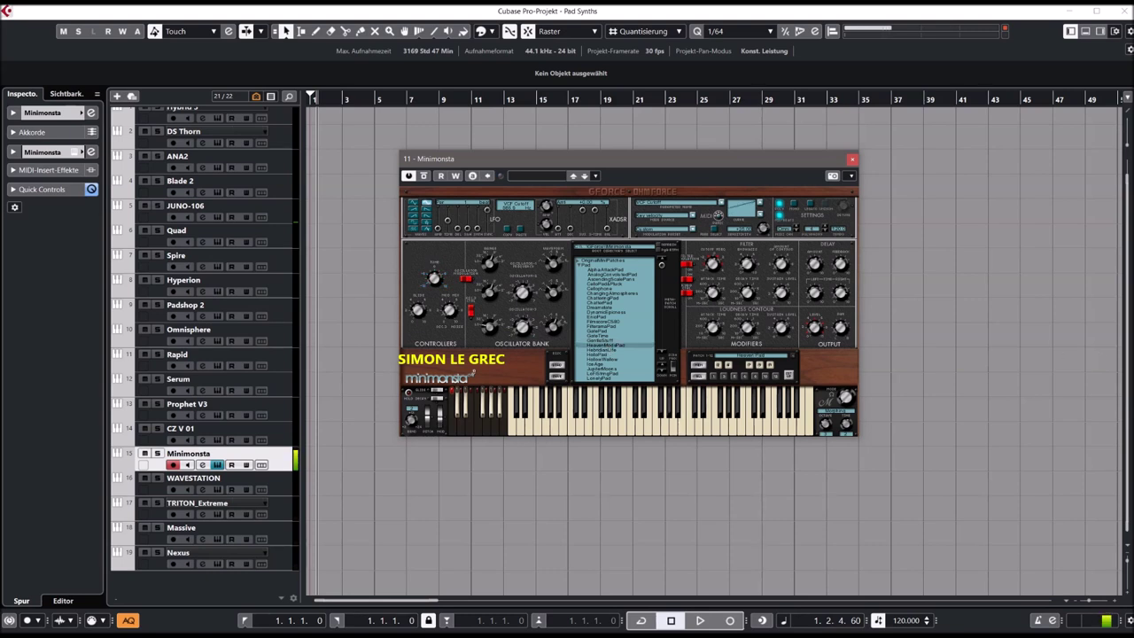
Step: Audition JupiterMoons and PadExpressions from the Minimonsta's Pad patches and close the instrument's window
click(663, 354)
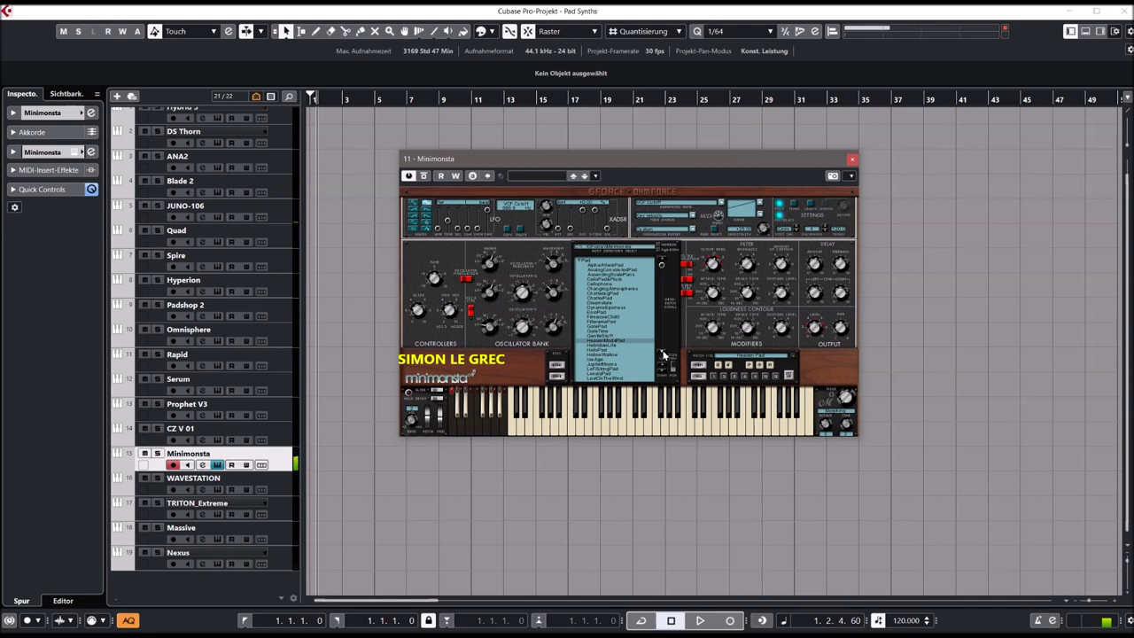
click(663, 355)
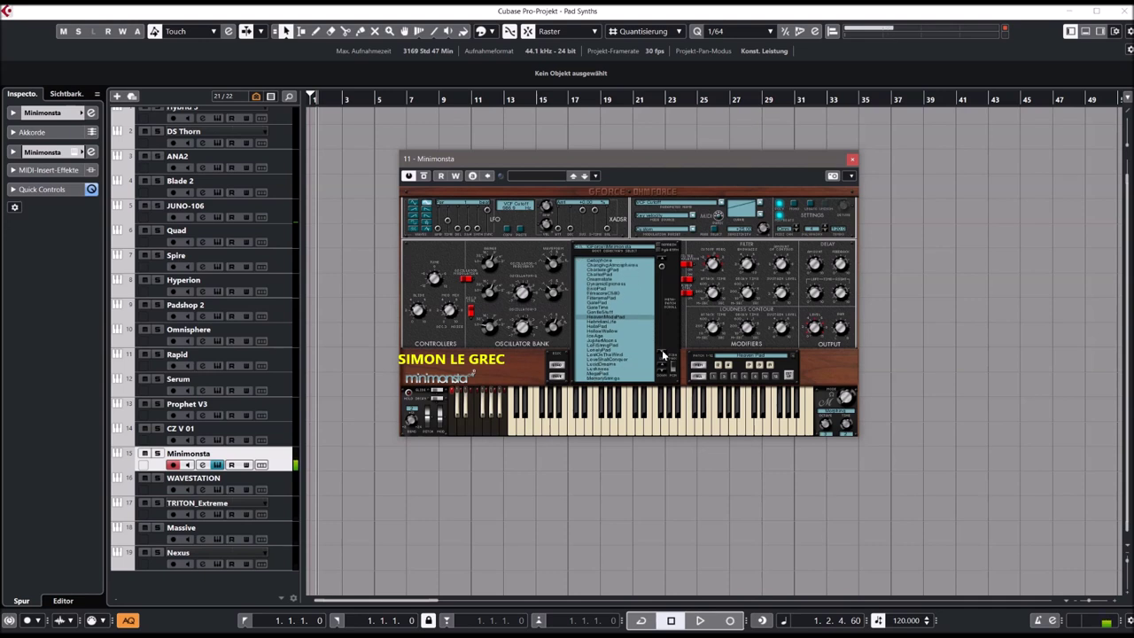
click(602, 340)
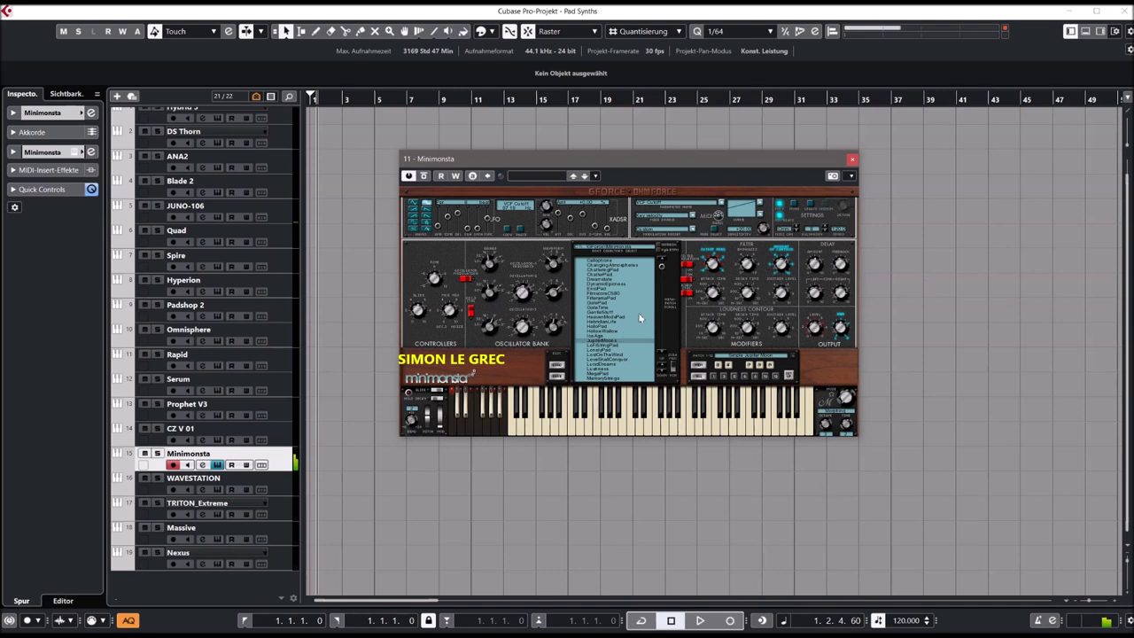
drag(659, 267, 659, 274)
click(612, 293)
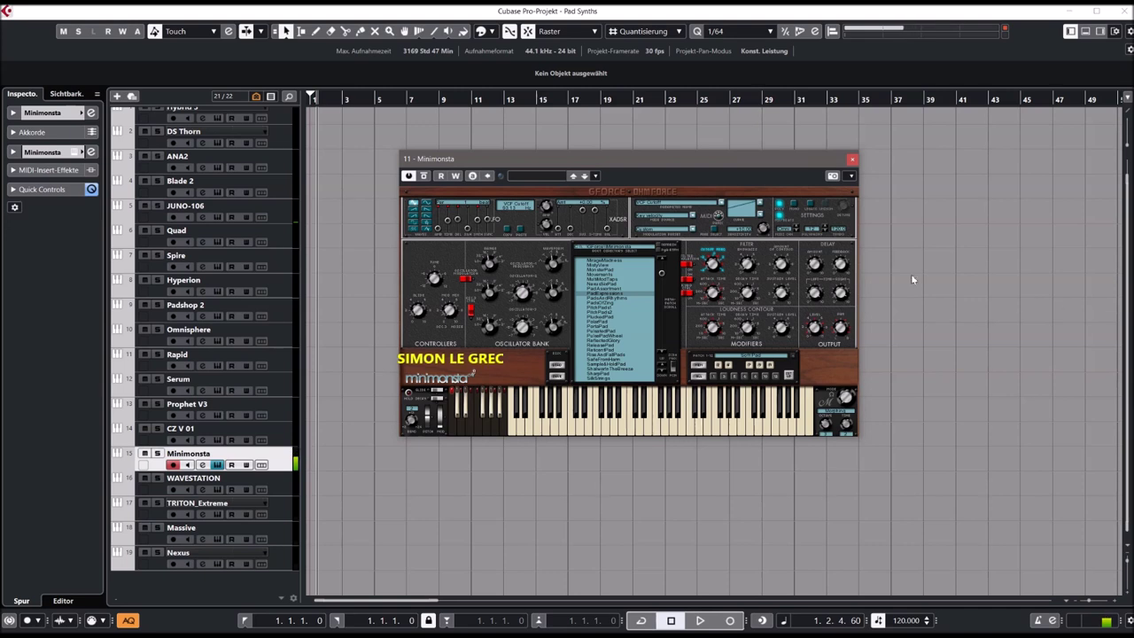
click(852, 160)
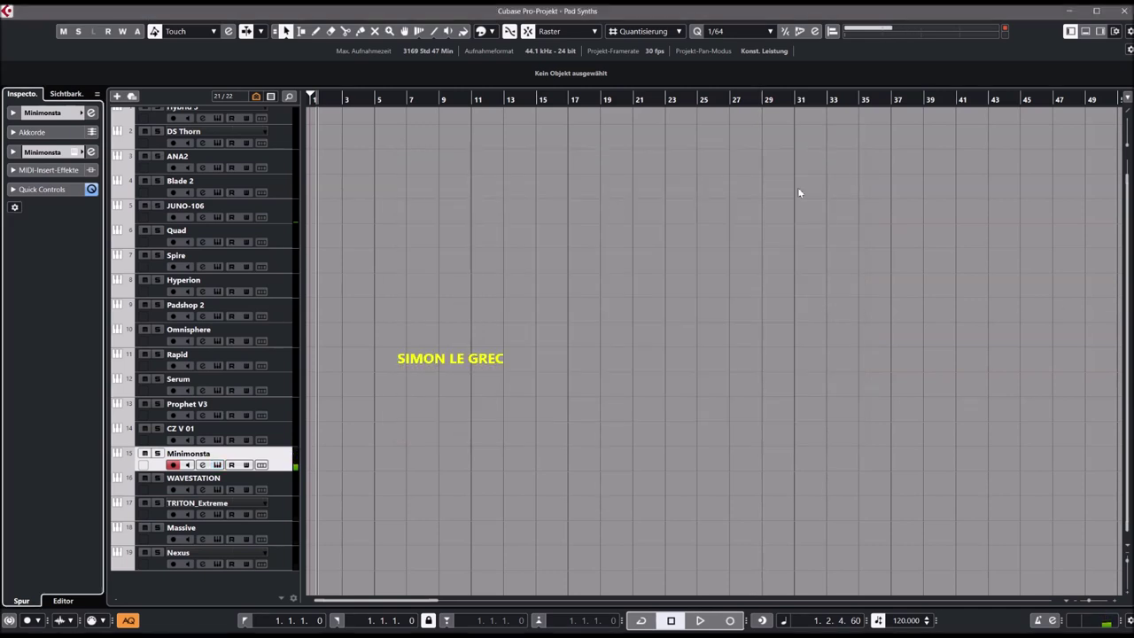
Step: Open the CZ V 01 track's instrument and move its window to audition the loaded Ambient Dawn preset
click(282, 432)
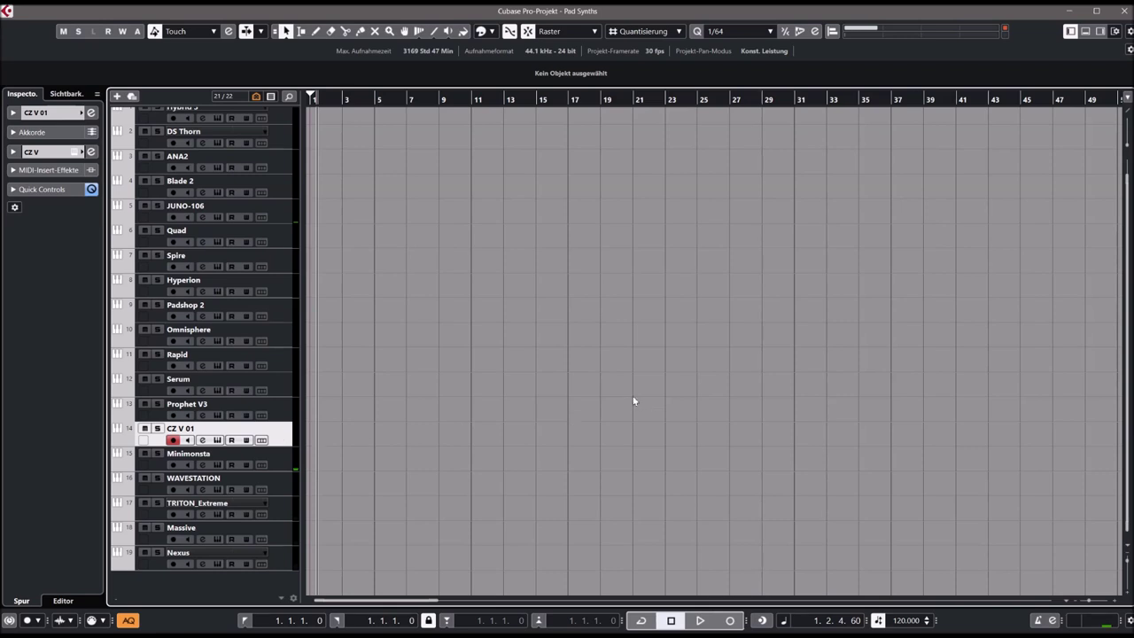
click(77, 154)
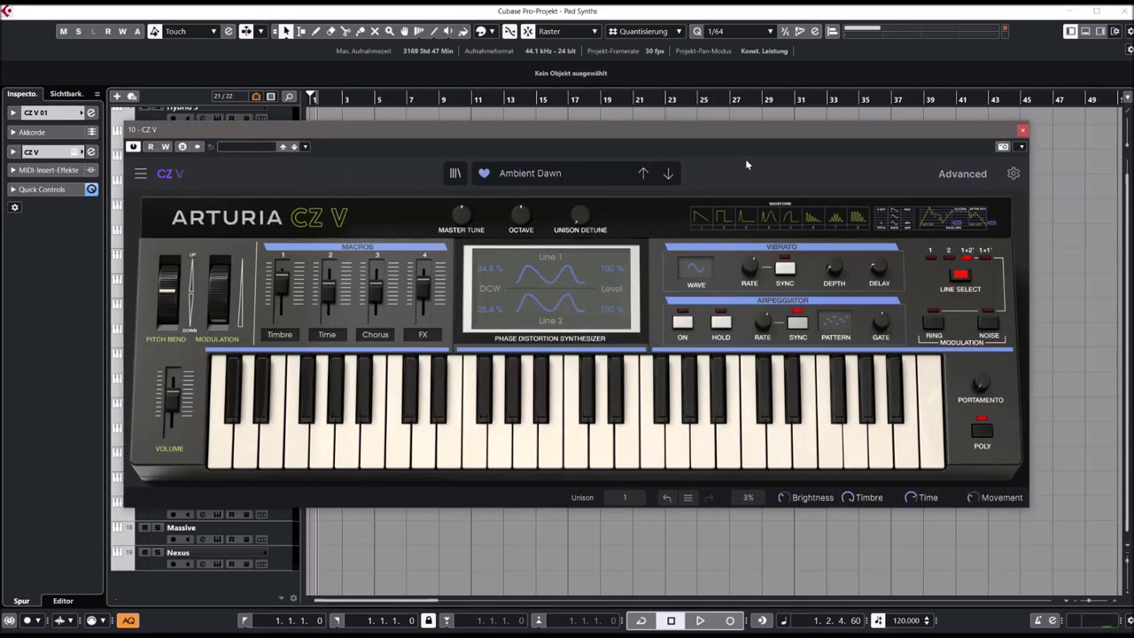
drag(805, 129, 855, 148)
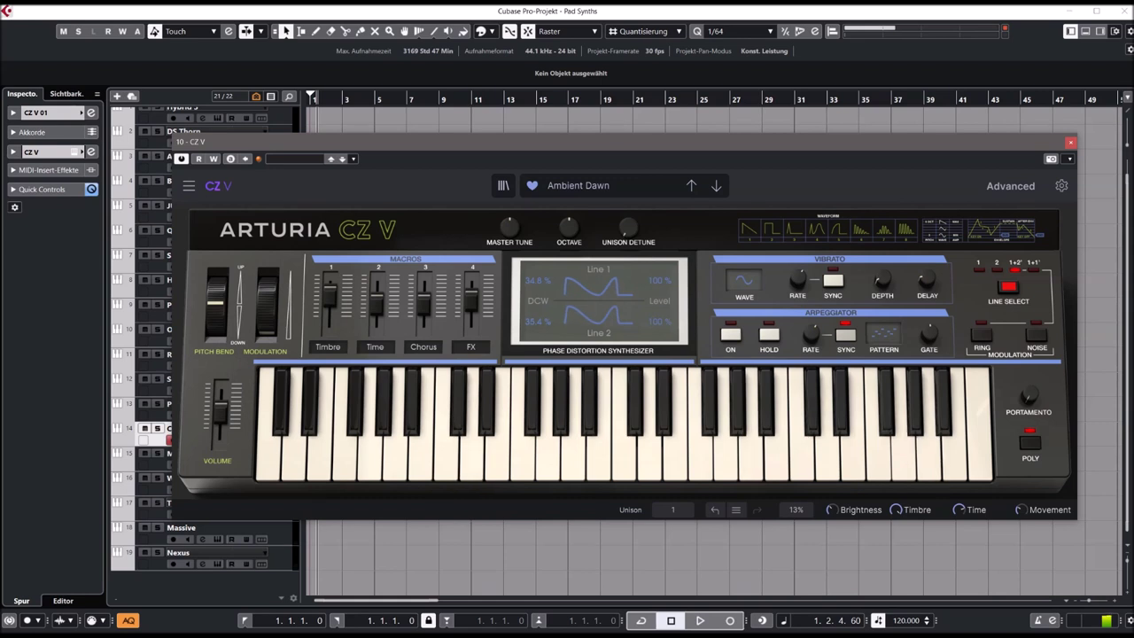
Step: Audition the CZ V Pad presets Artificial Love, Beauty Pad and Big Phaser Wash
click(611, 186)
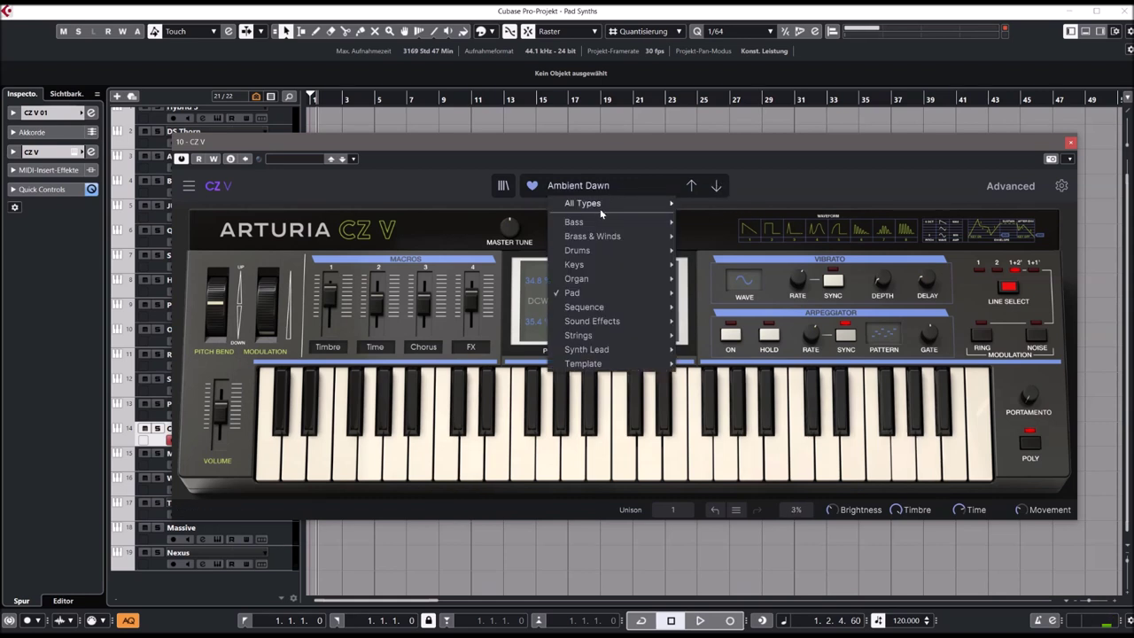
mouse_move(592, 292)
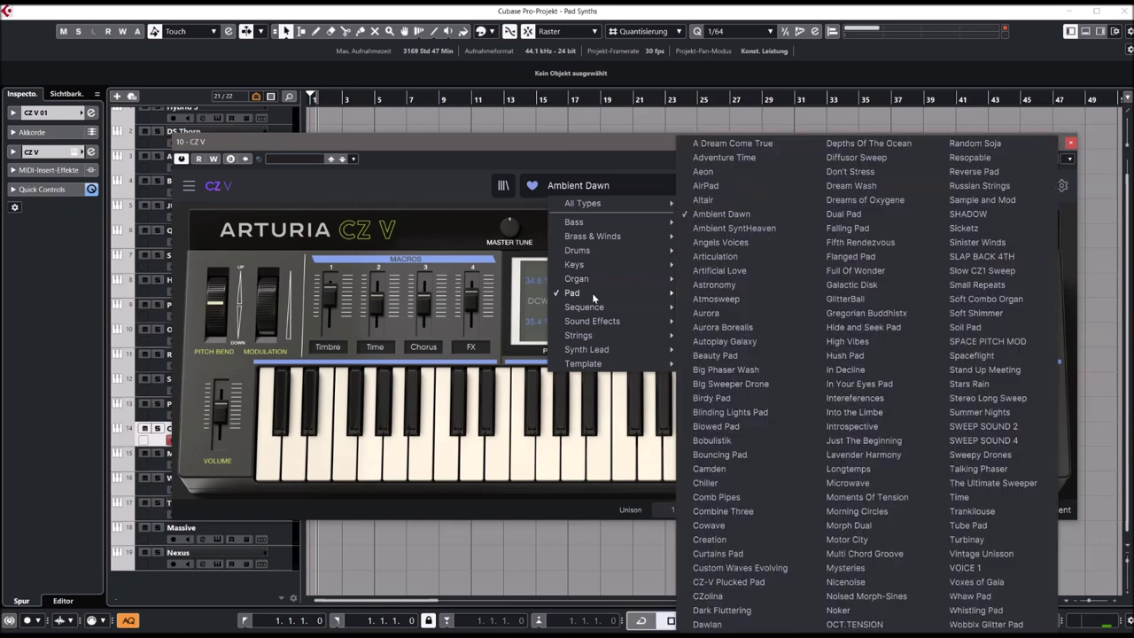
click(719, 270)
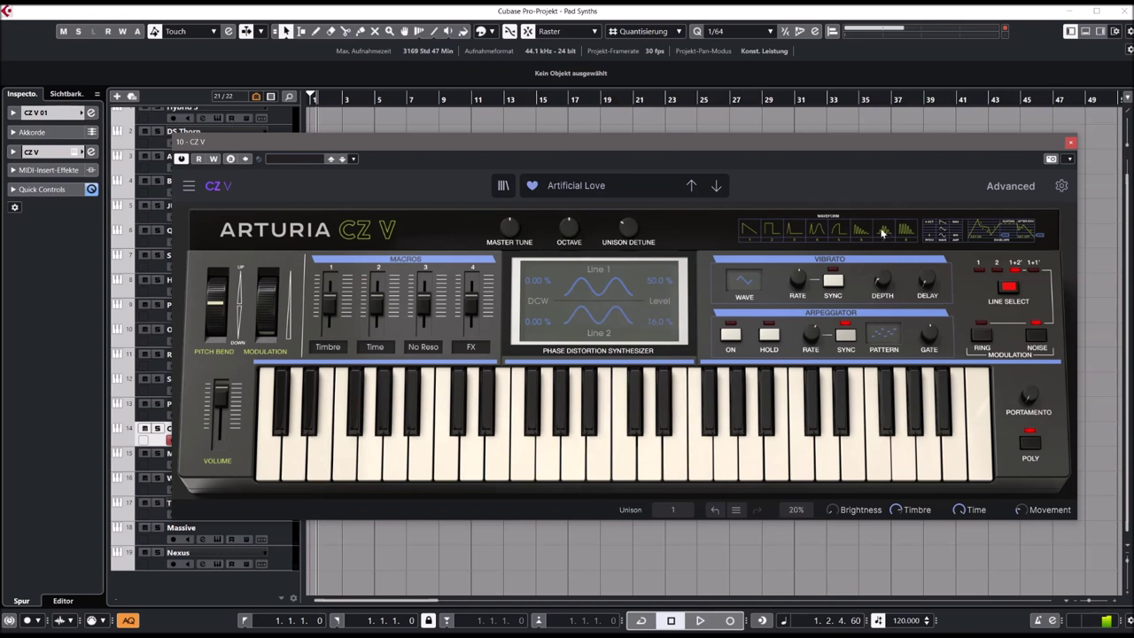
click(574, 193)
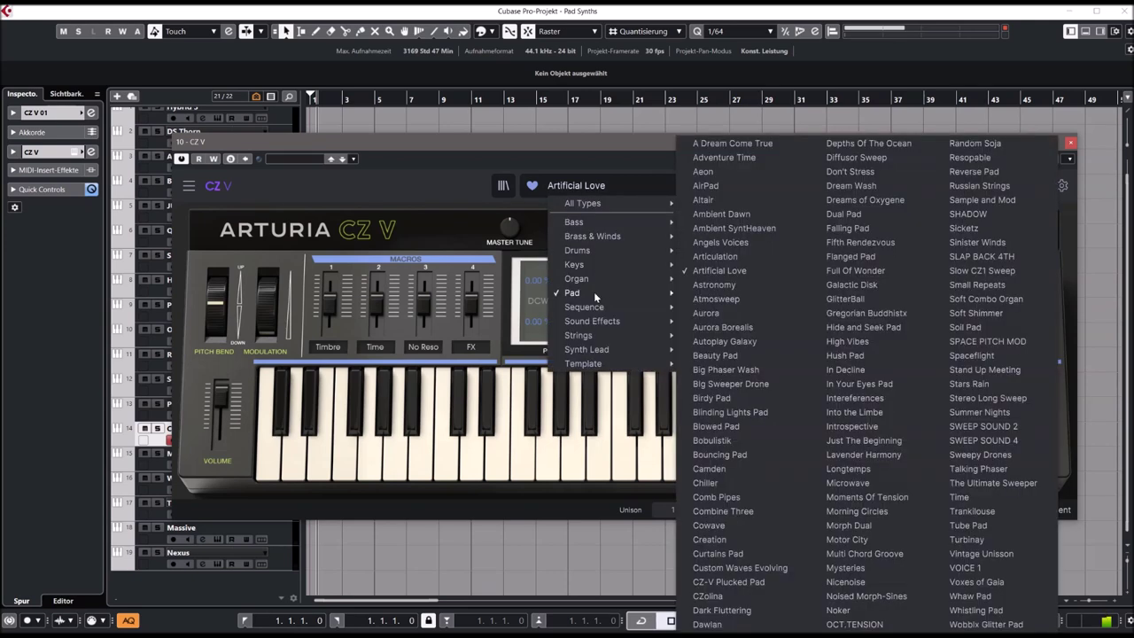
click(714, 358)
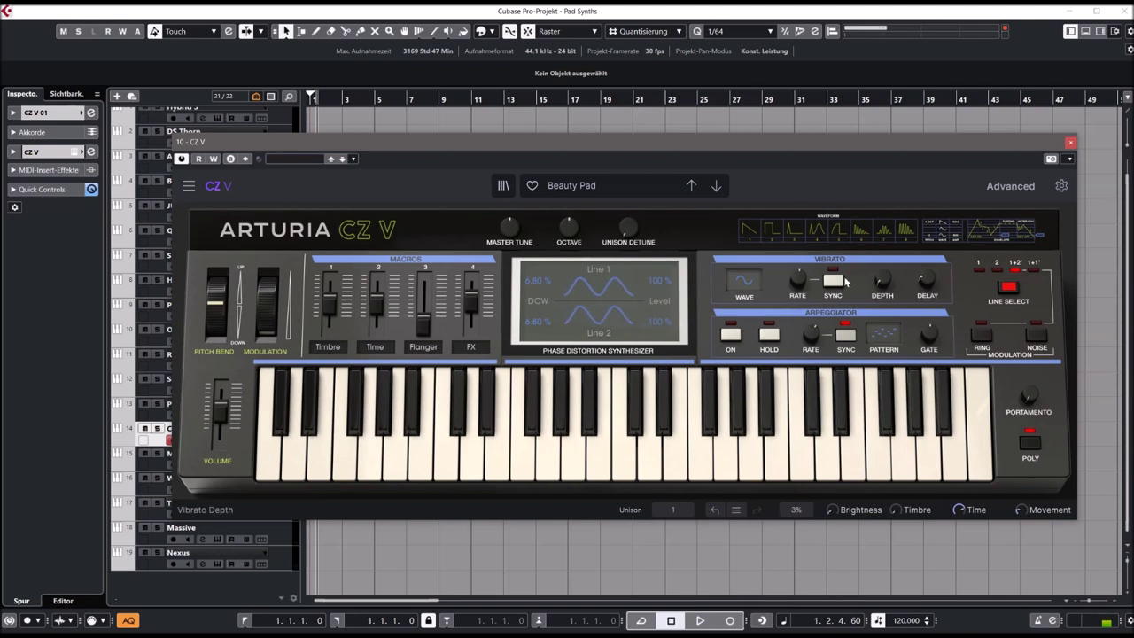
click(716, 185)
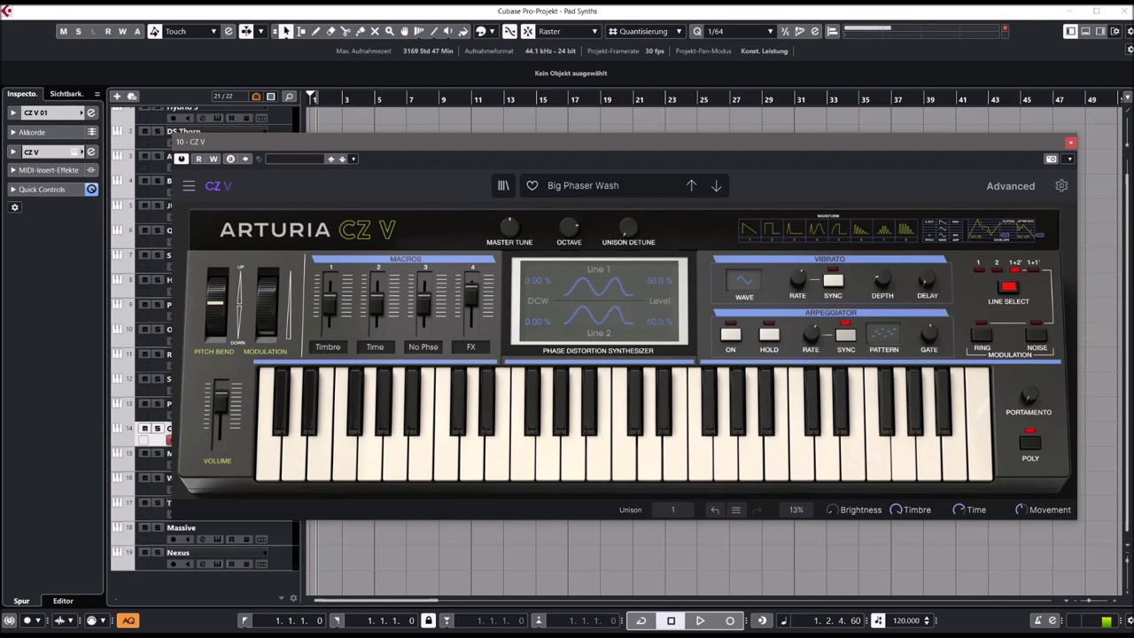
Step: Audition the CZ V Pad presets Bouncing Pad, Camden and In Your Eyes Pad
click(581, 188)
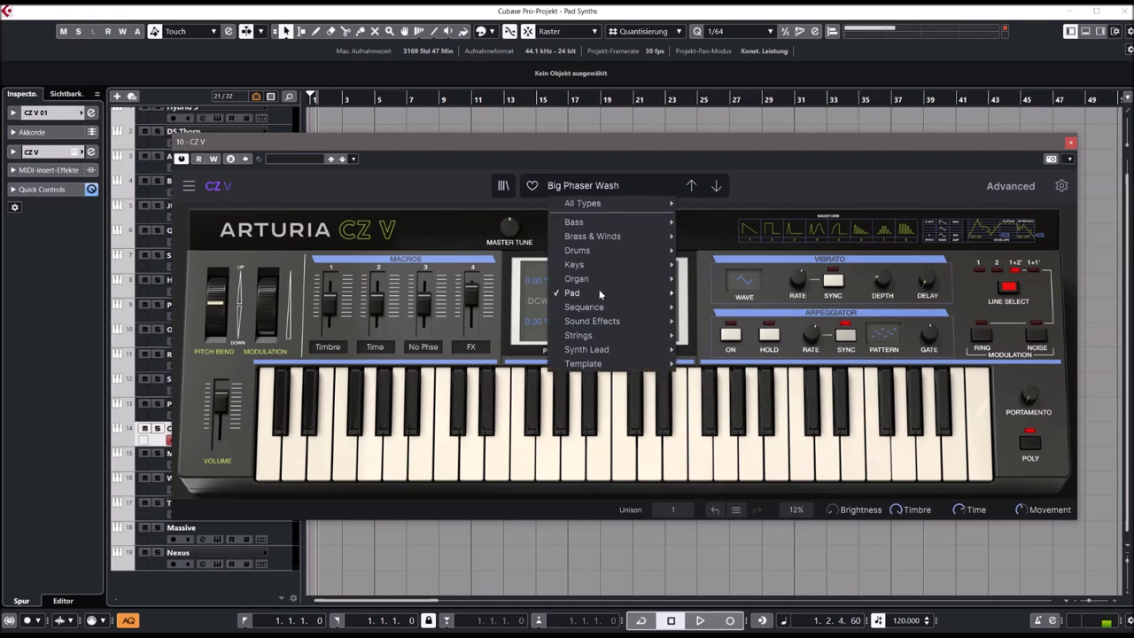
mouse_move(600, 295)
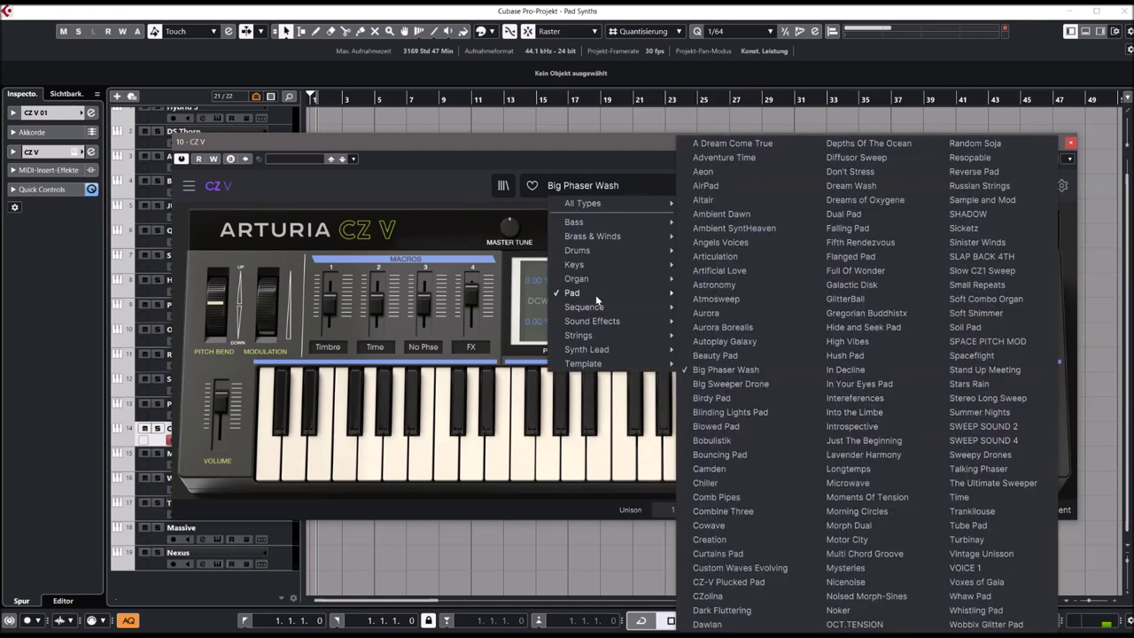
click(731, 454)
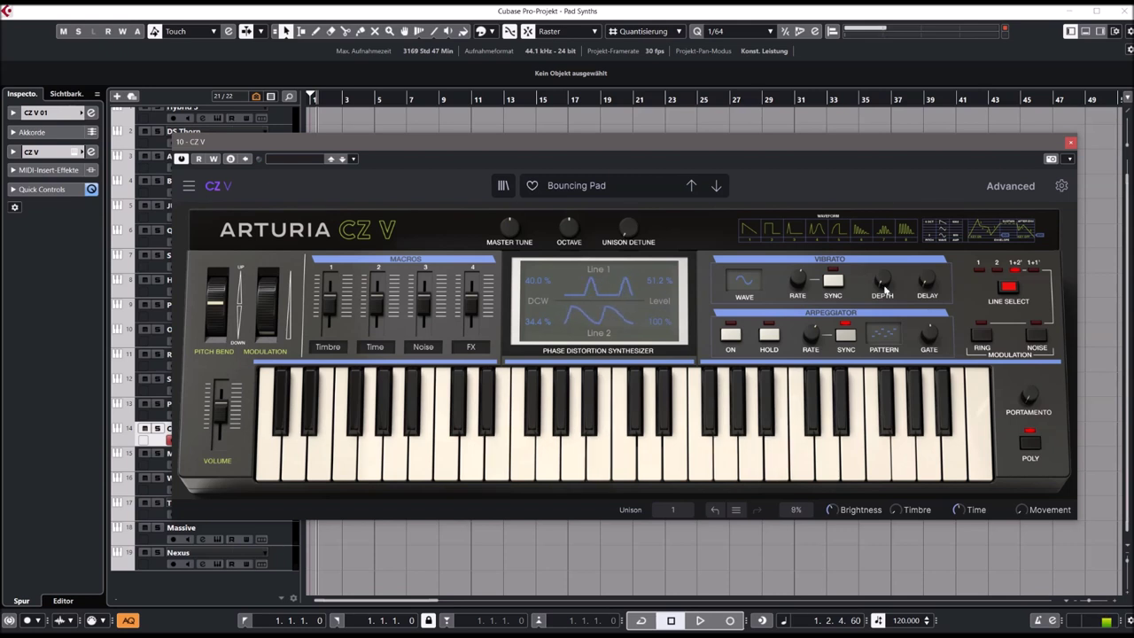
click(716, 186)
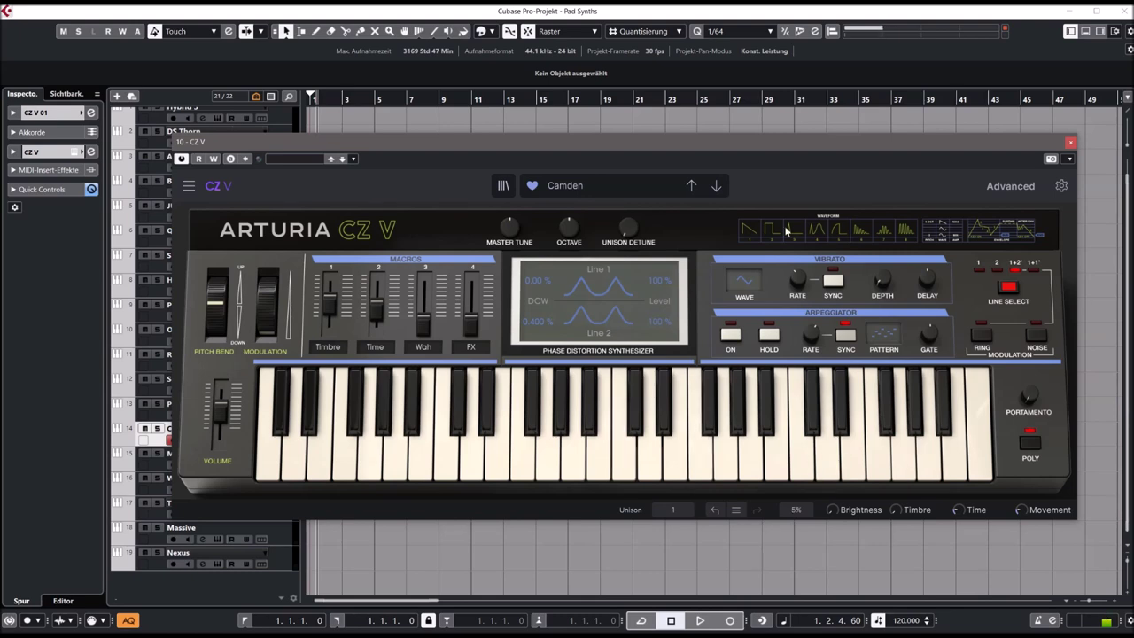
click(566, 185)
mouse_move(611, 293)
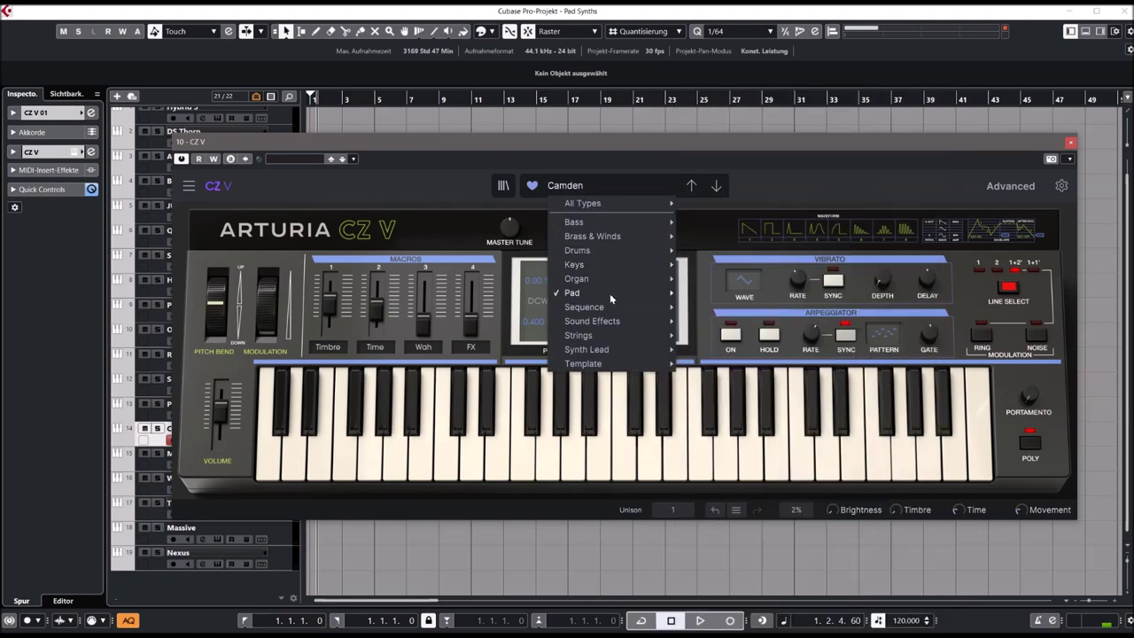
click(859, 384)
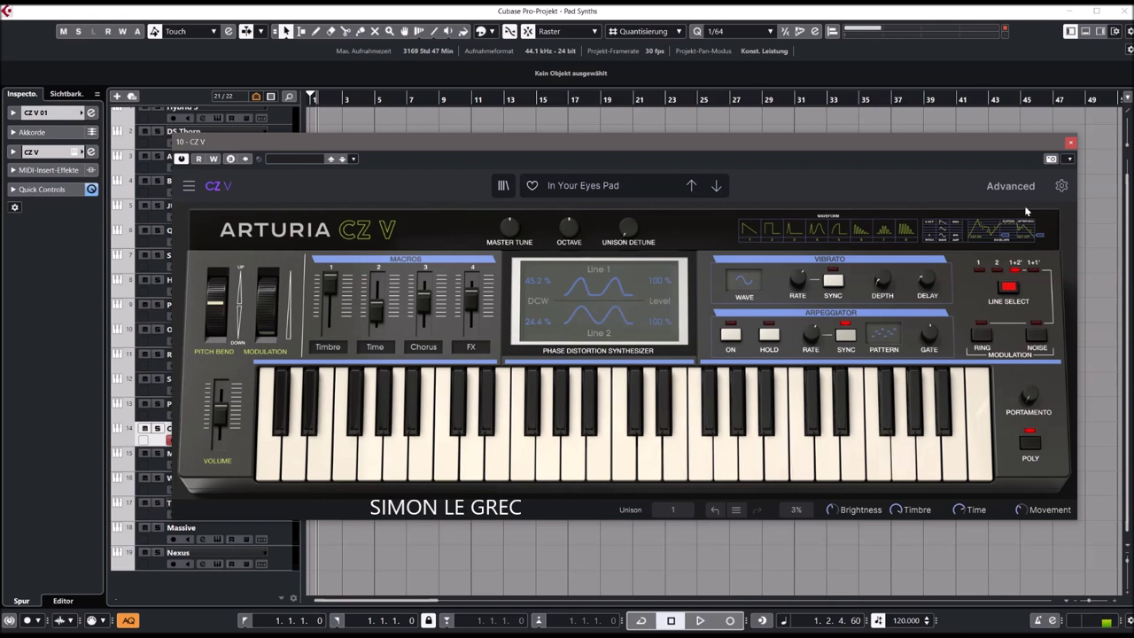
Step: Close the CZ V window, open the Prophet V3 track's instrument and adjust the filter cutoff on the loaded Arty preset
click(1071, 142)
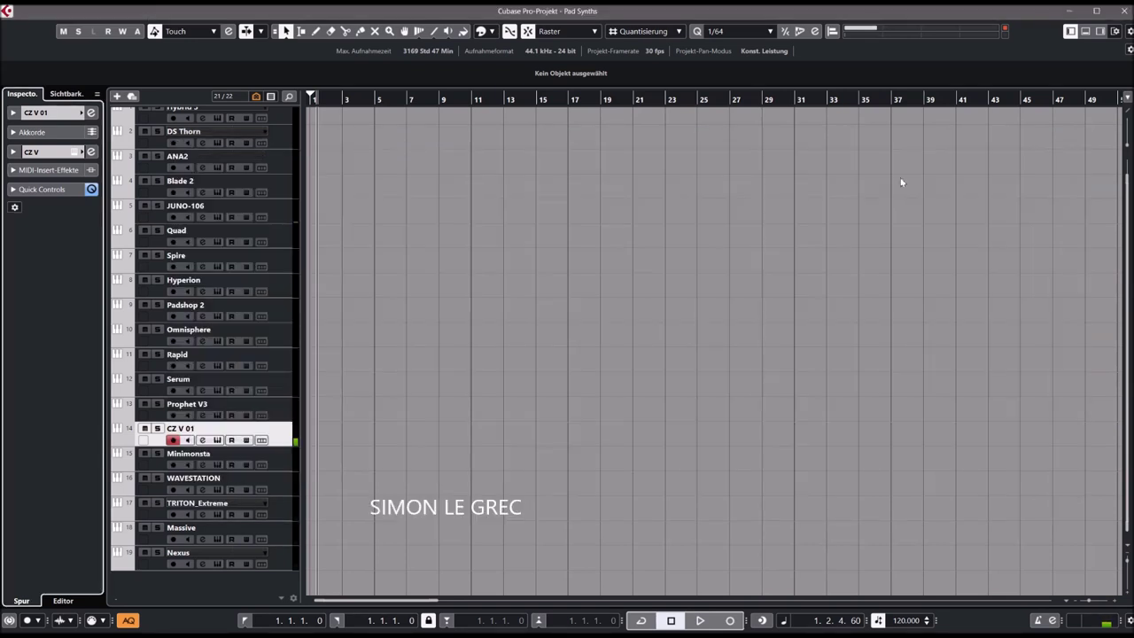
click(288, 405)
click(90, 152)
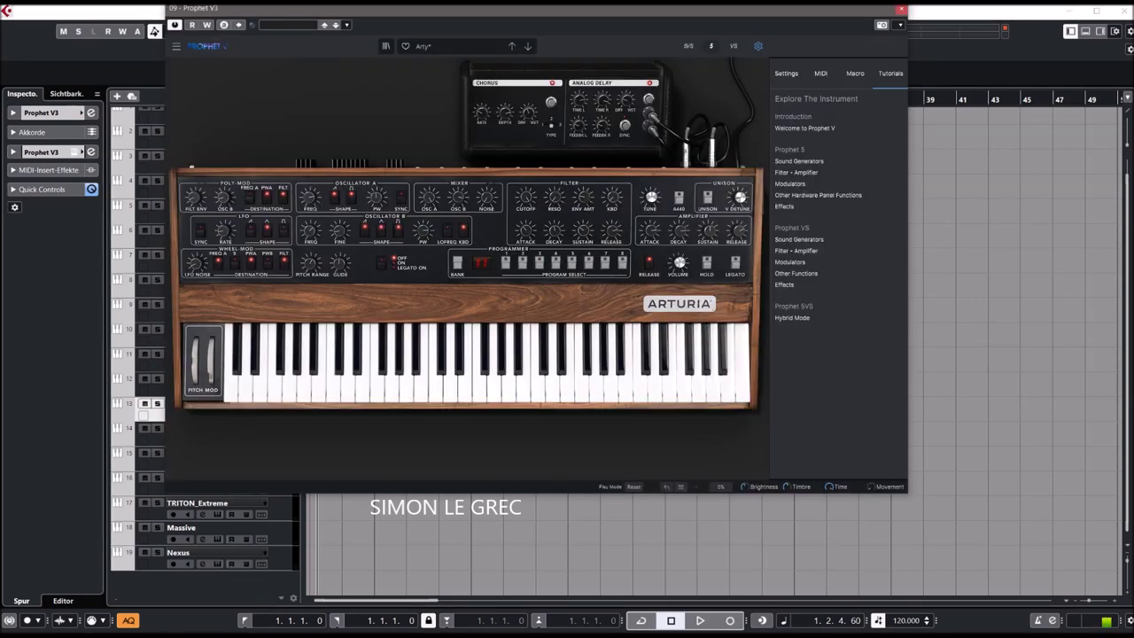
drag(529, 202, 529, 204)
Step: Audition the Prophet Pad presets Ambient Works and Bad Pad1, adjusting the chorus dry/wet on Bad Pad1
click(426, 47)
mouse_move(441, 129)
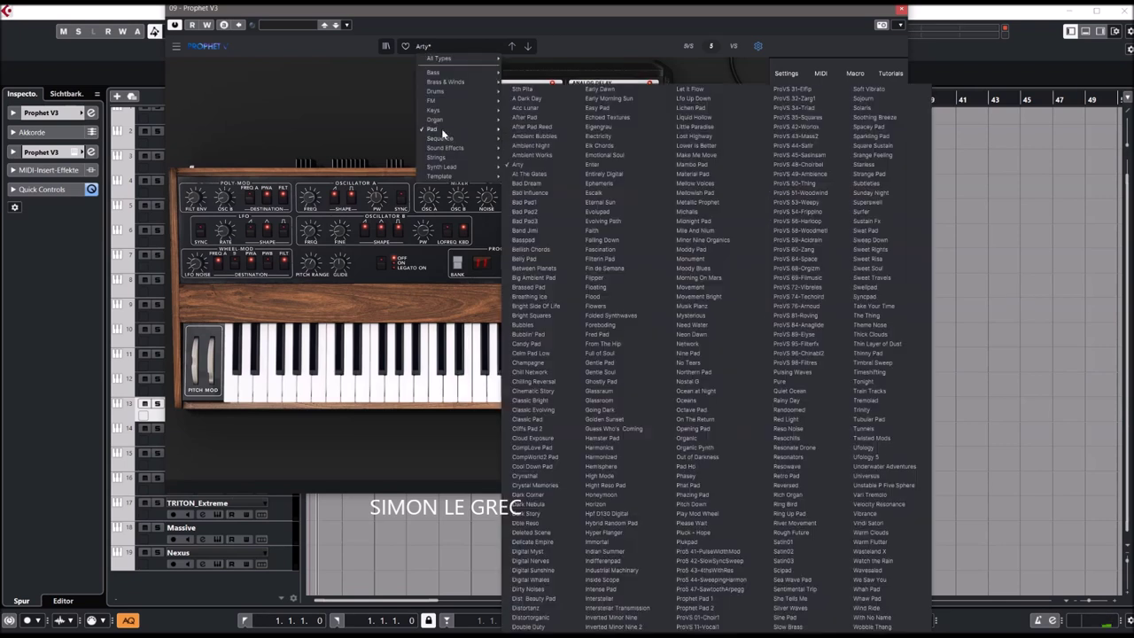
click(539, 161)
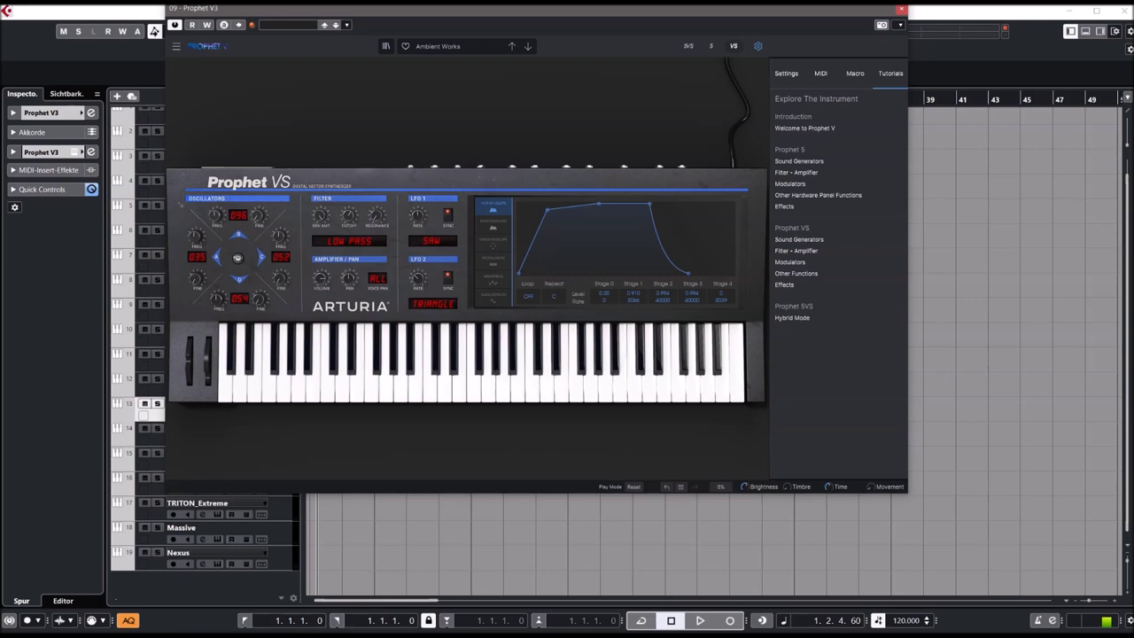
click(437, 47)
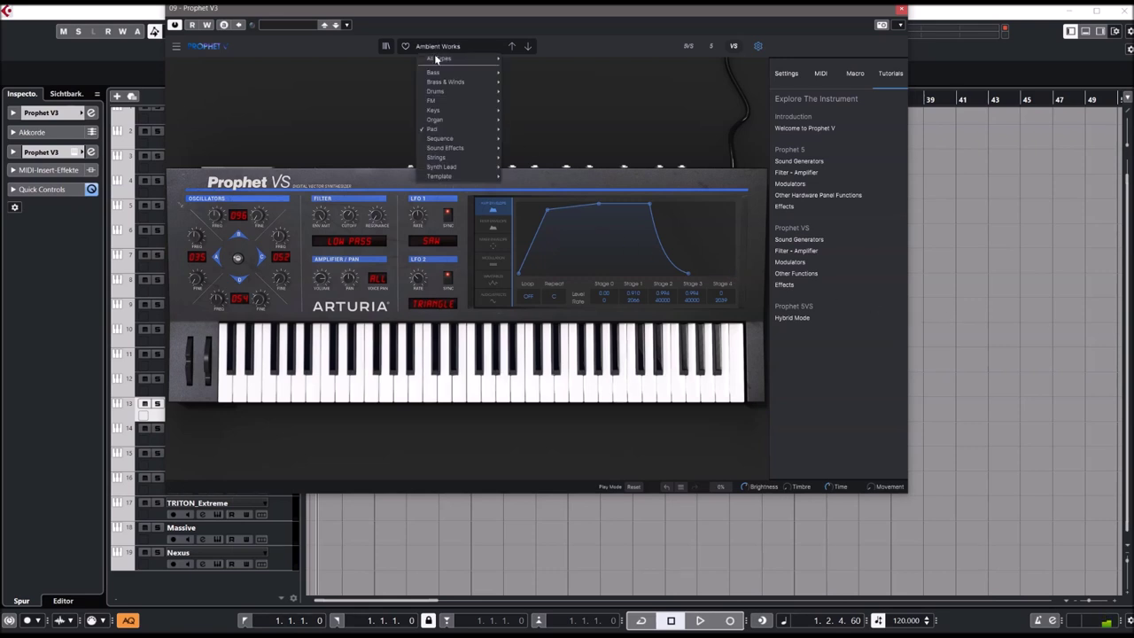
mouse_move(471, 131)
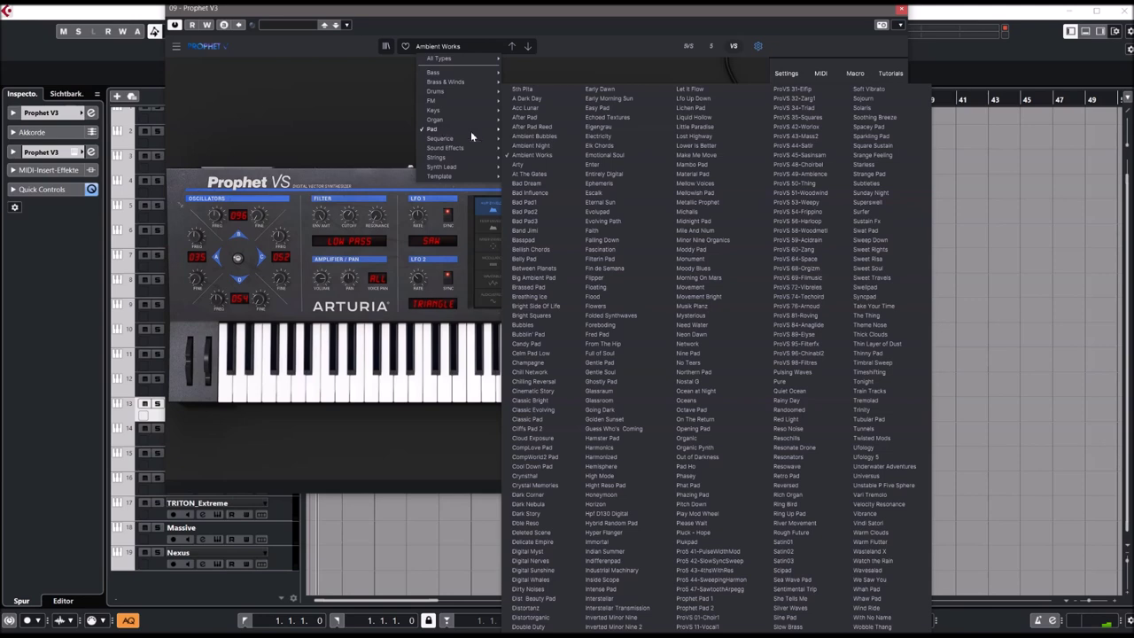
click(531, 203)
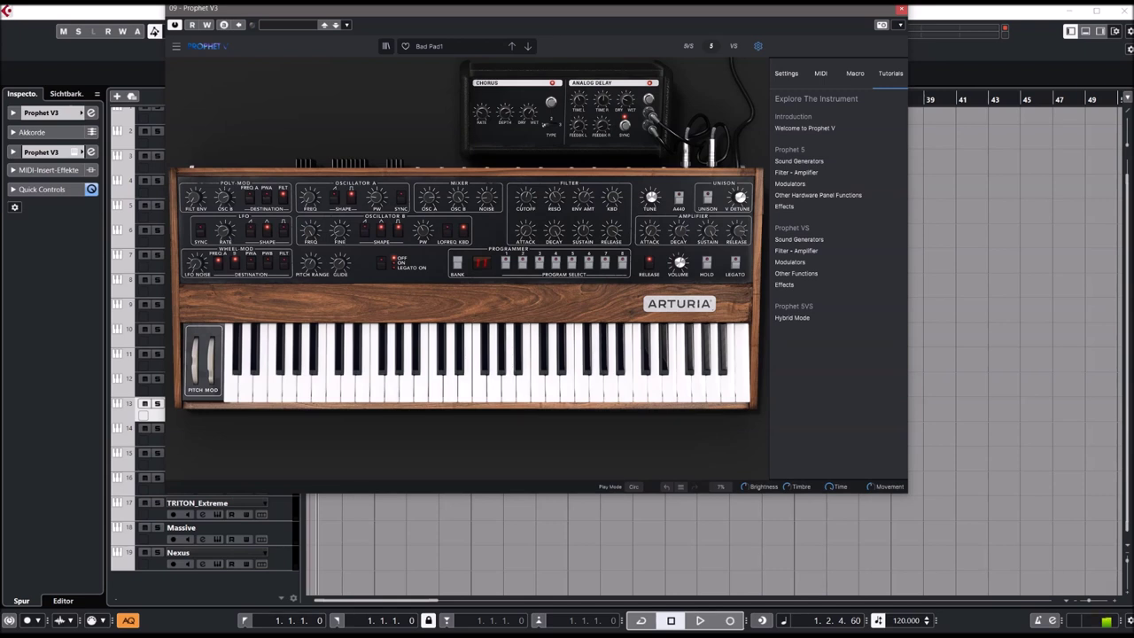
drag(529, 118, 525, 152)
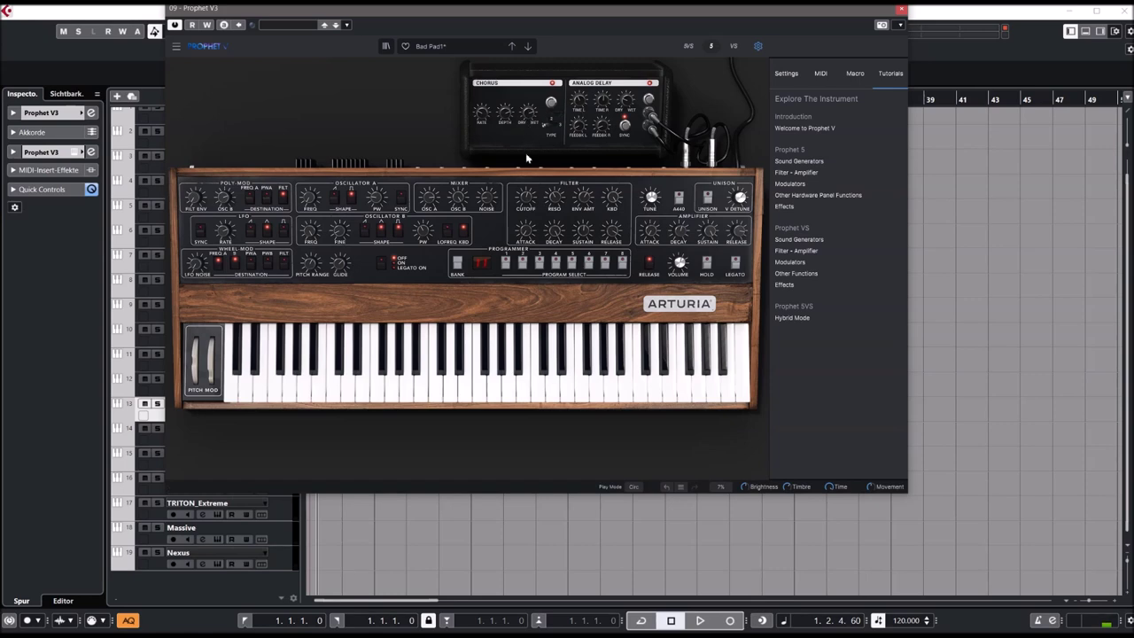
Step: Audition the Prophet Pad presets Cinematic Story, with its filter cutoff adjusted slightly, and Moddy Pad
click(433, 49)
mouse_move(437, 129)
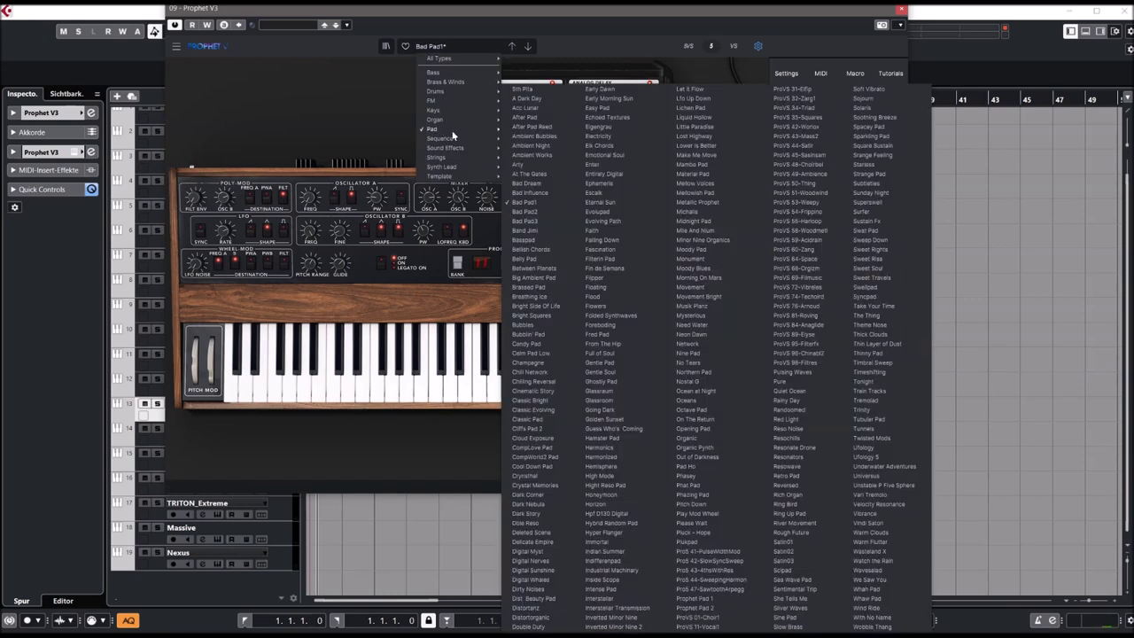
click(542, 391)
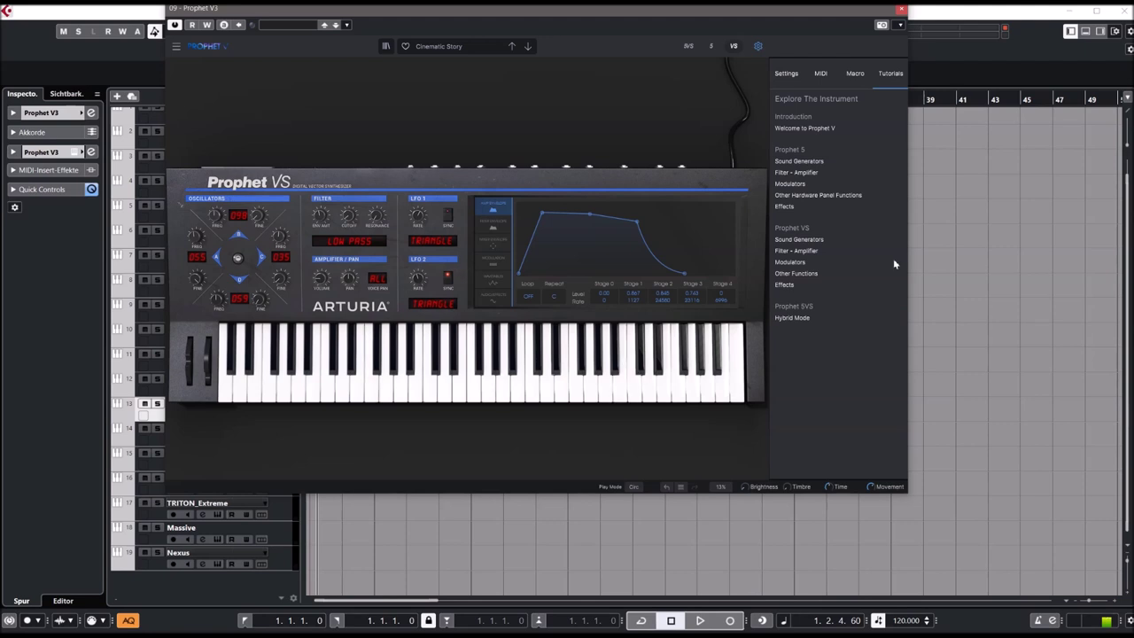
drag(347, 214, 348, 211)
click(434, 46)
mouse_move(443, 130)
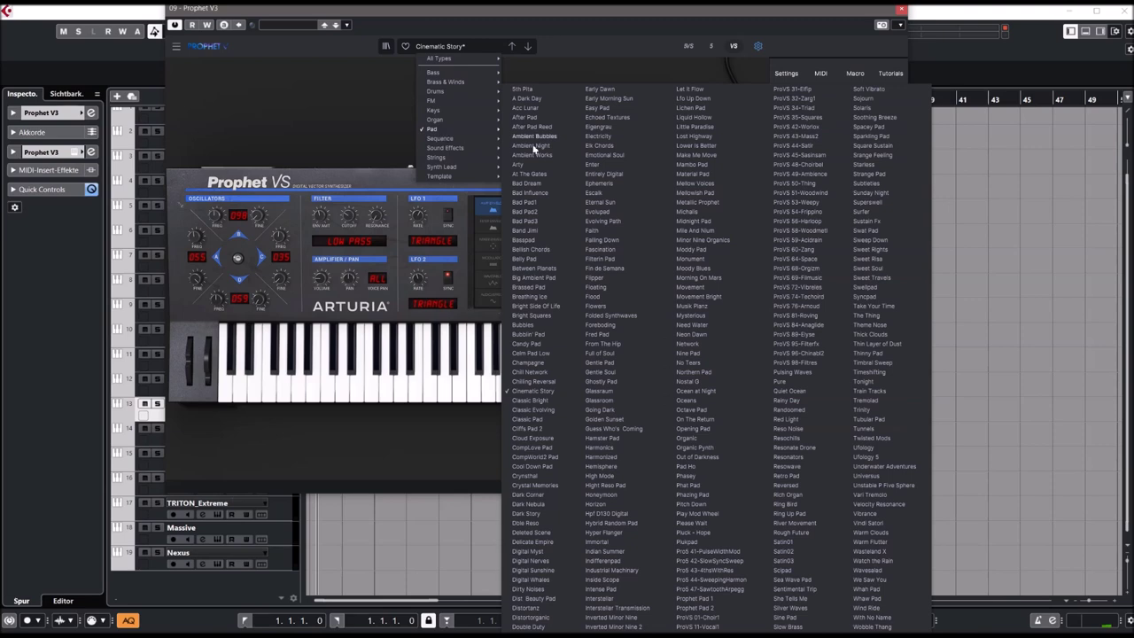
click(690, 248)
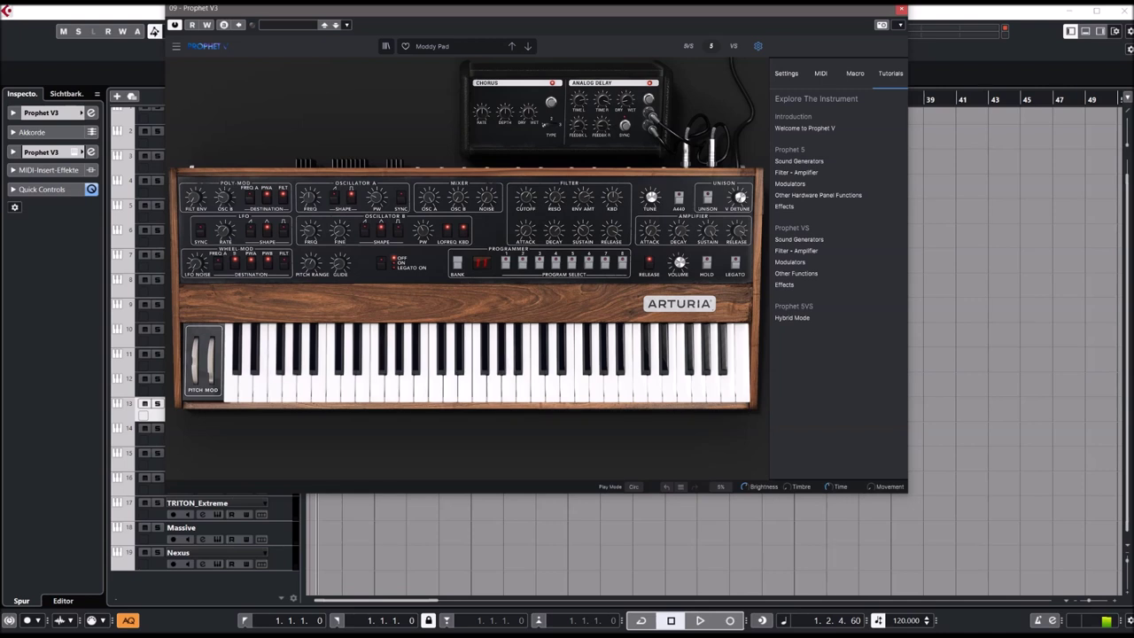
Step: Close the Prophet window and open the Serum track's instrument to audition the loaded PD Beating Pad [AS] preset
click(901, 12)
click(288, 382)
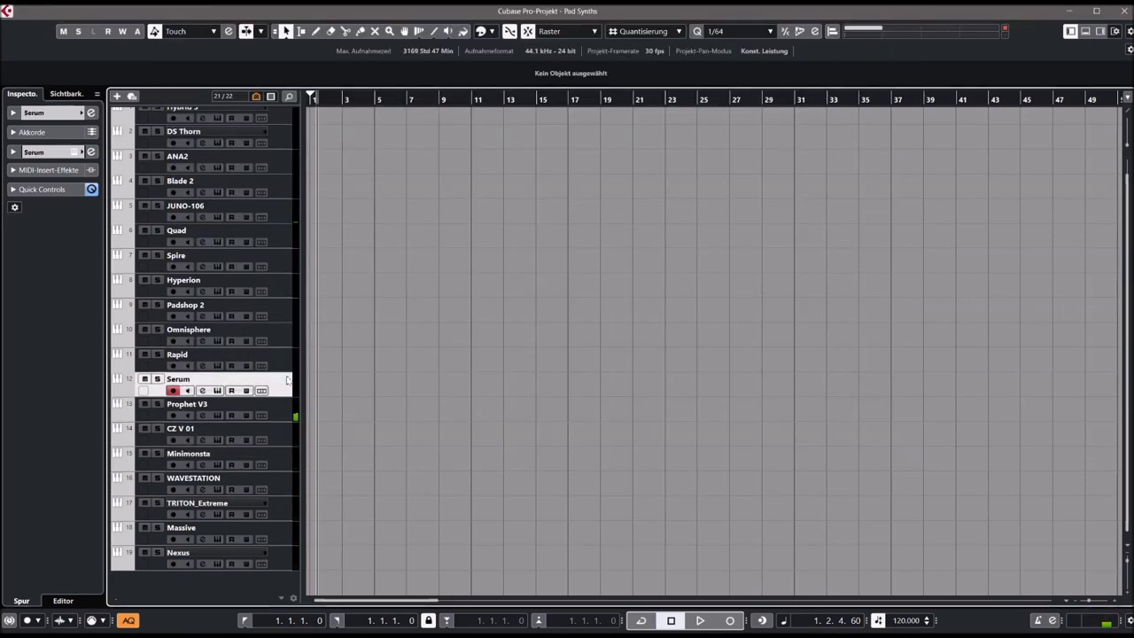
click(91, 151)
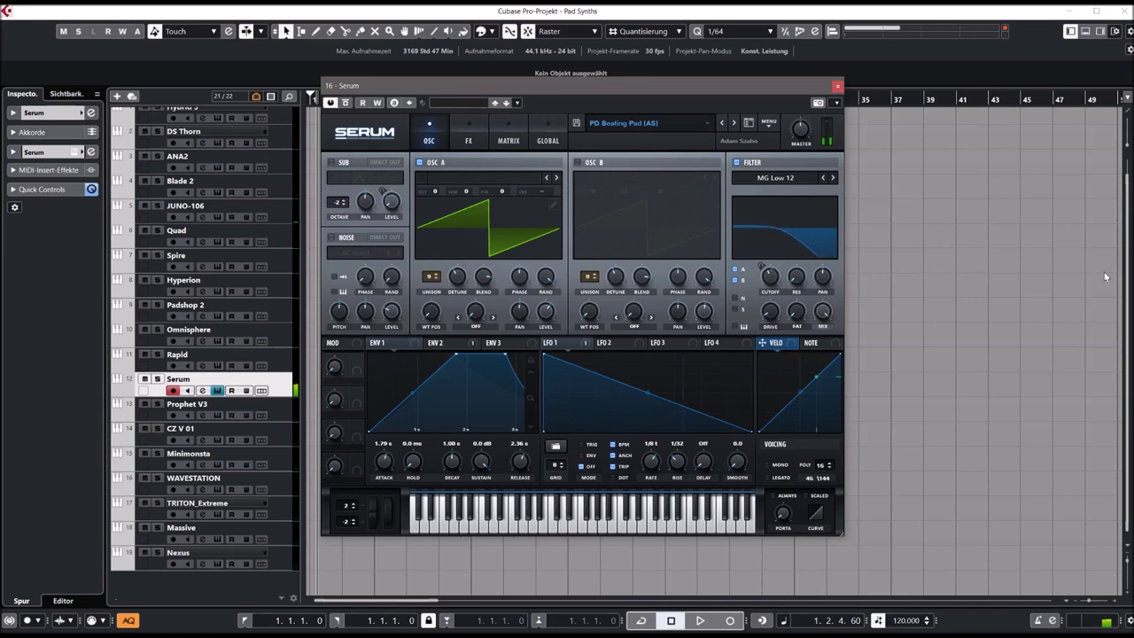
Step: Audition Serum's PD BenjPad [GS] preset and raise the end points of its LFO 1 curve to about mid-height
click(620, 124)
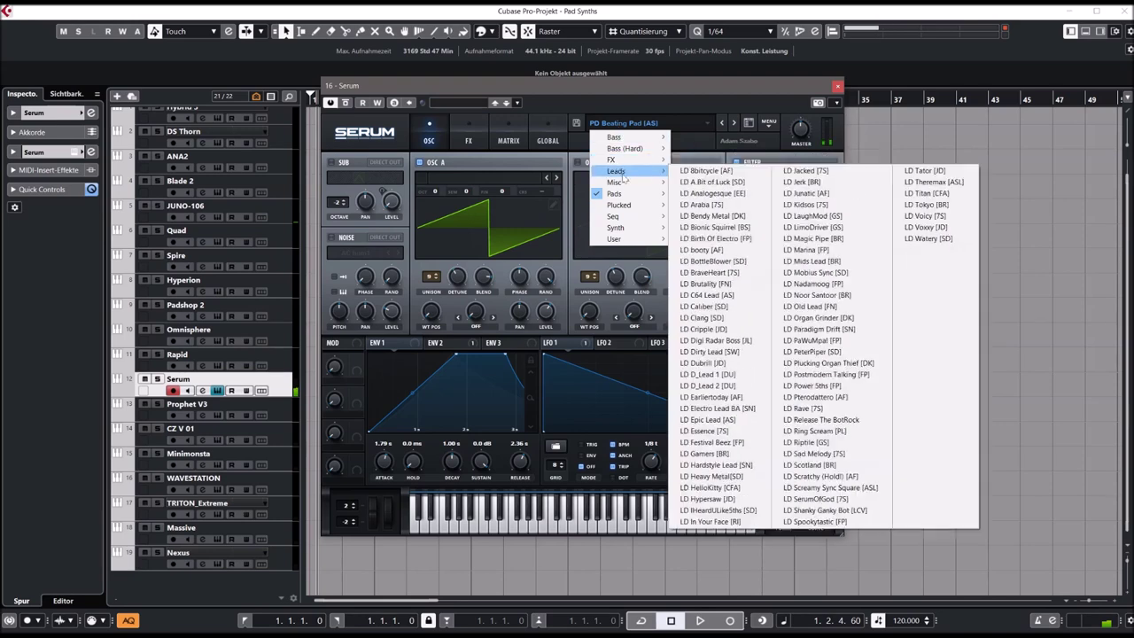
mouse_move(622, 194)
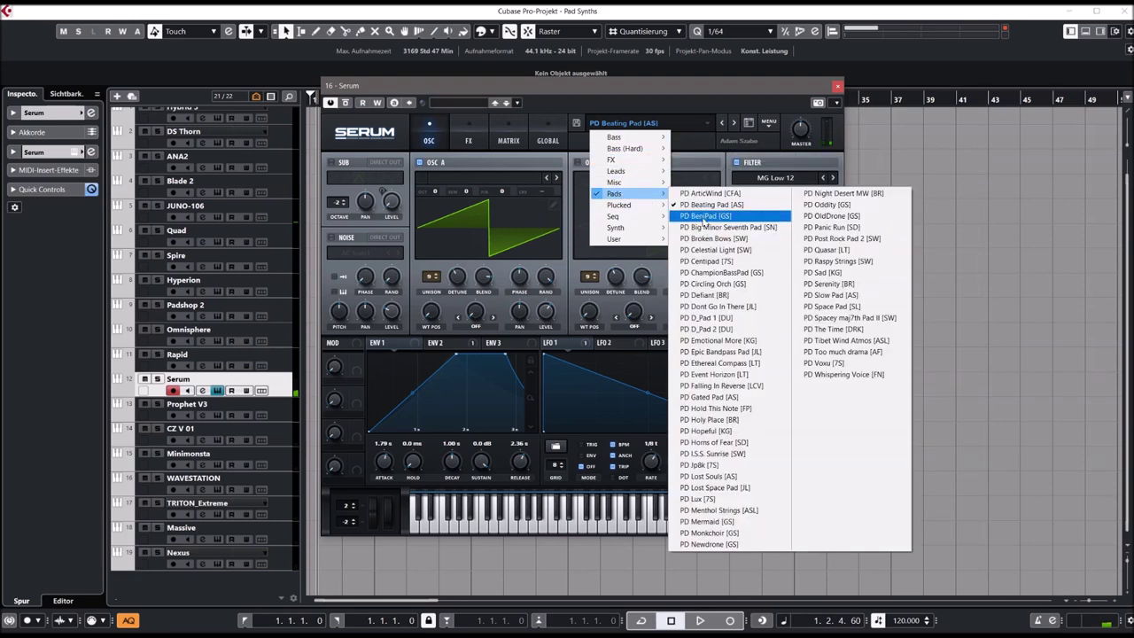
click(704, 218)
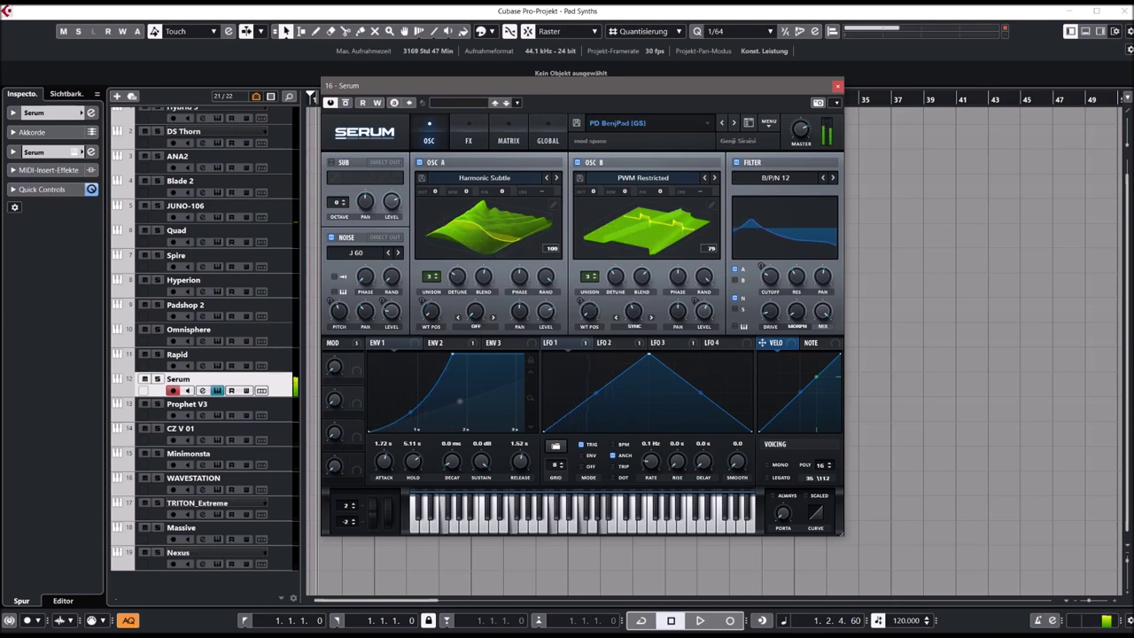
drag(752, 431, 736, 386)
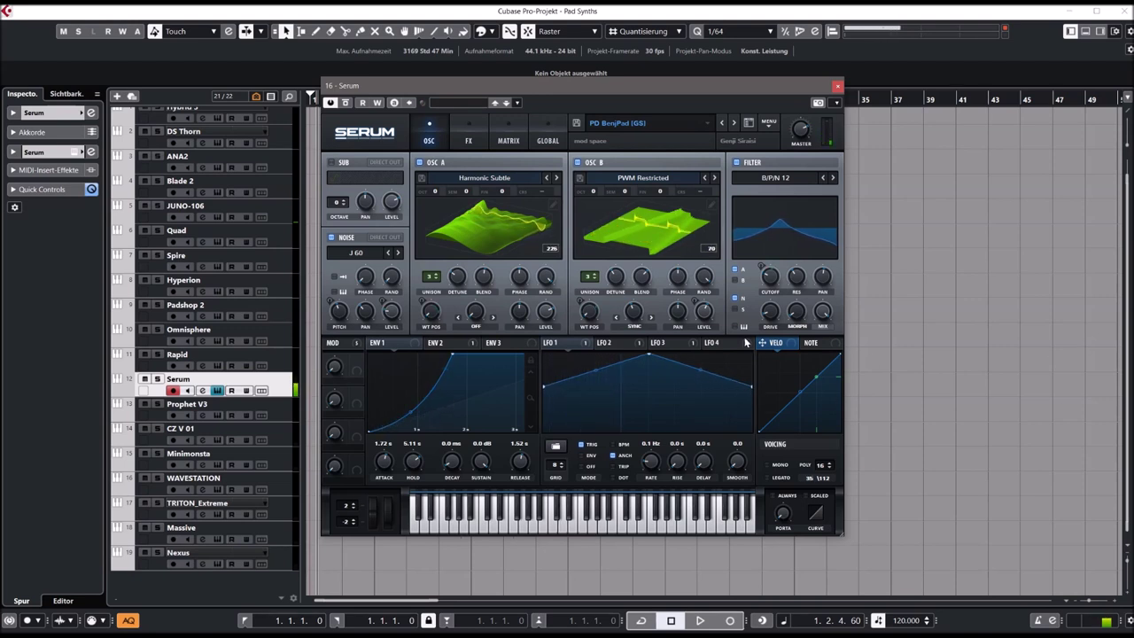
Step: Step forward through Serum's pads to audition PD Big Minor Seventh Pad [SN], PD Broken Bows [SW] and PD Celestial Light [SW]
click(732, 124)
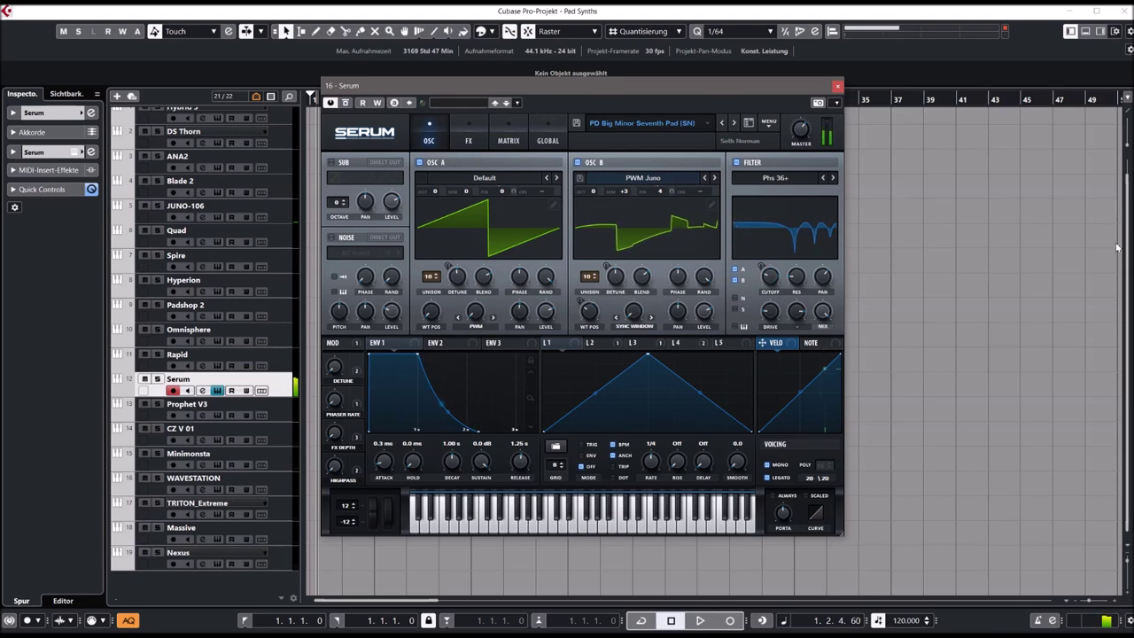
click(734, 124)
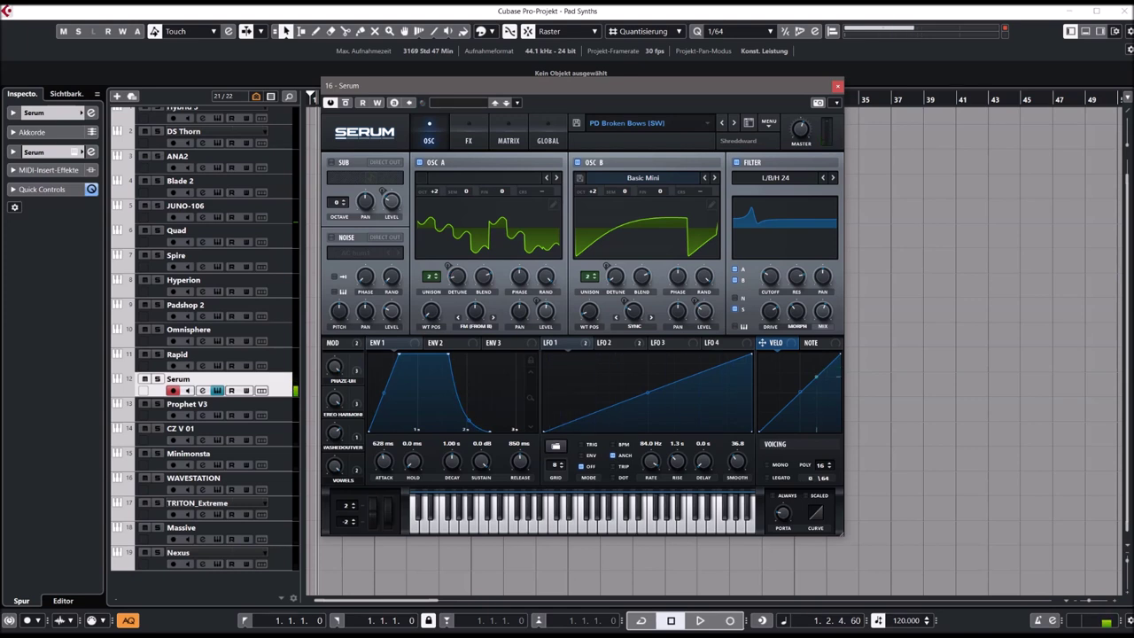
click(734, 123)
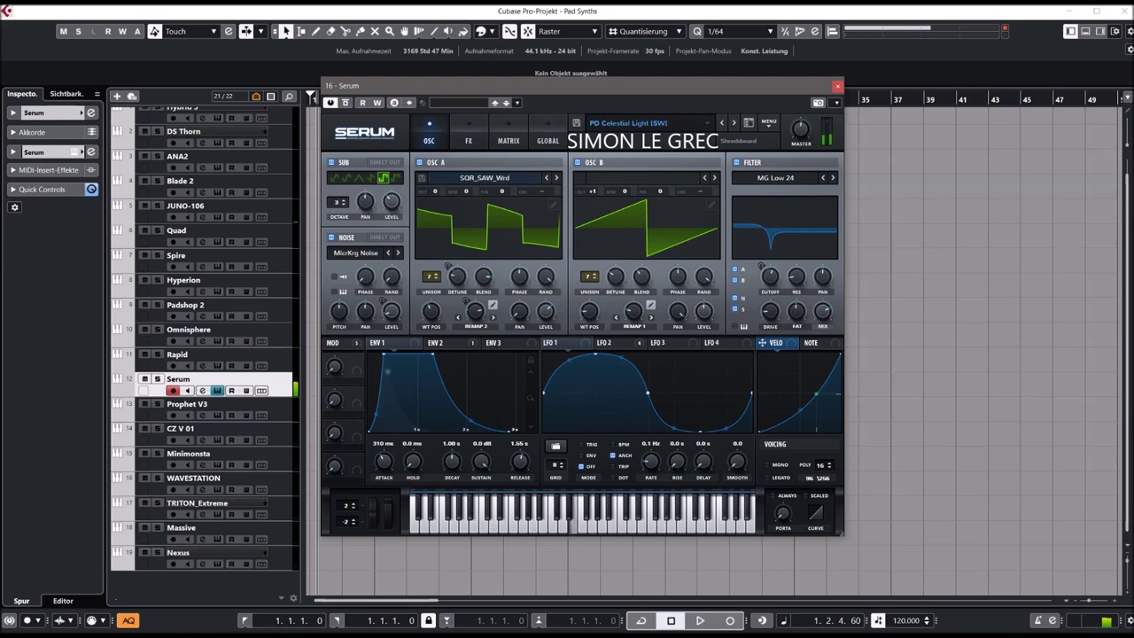
Step: Audition PD Slow Pad [AS] and PD Hopeful [KG] from Serum's Pads presets
click(626, 124)
mouse_move(618, 184)
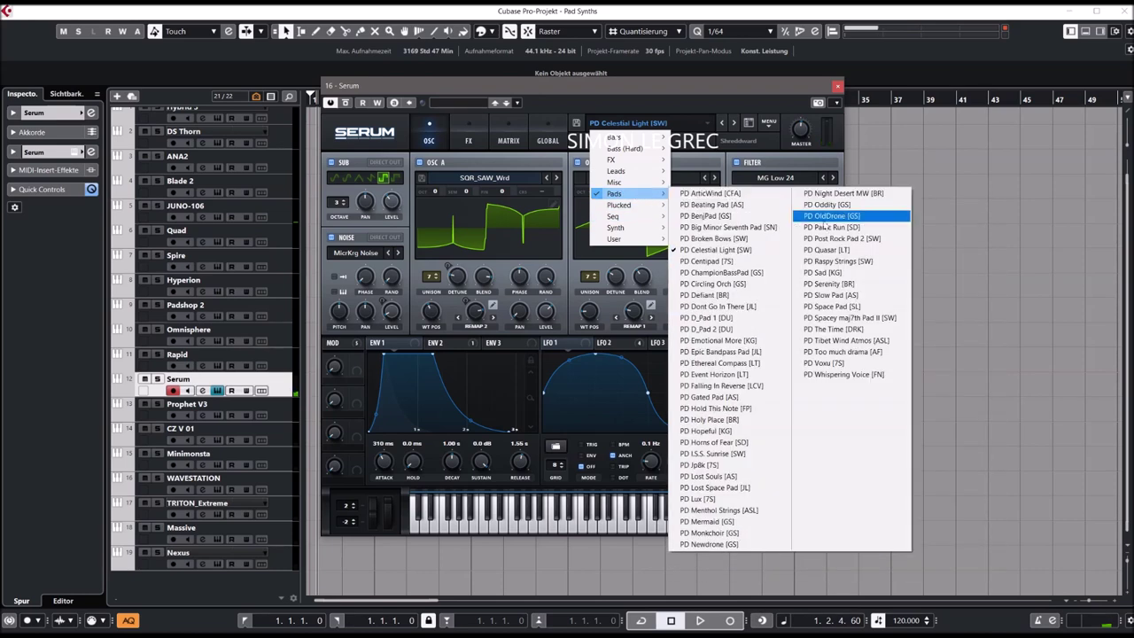
click(831, 295)
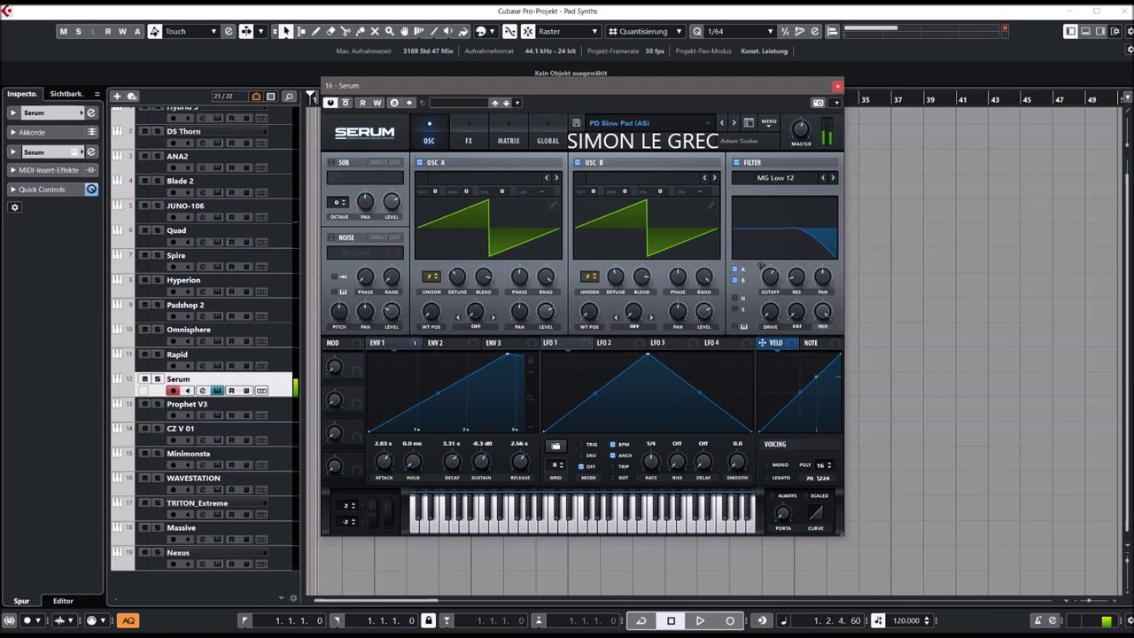
click(629, 125)
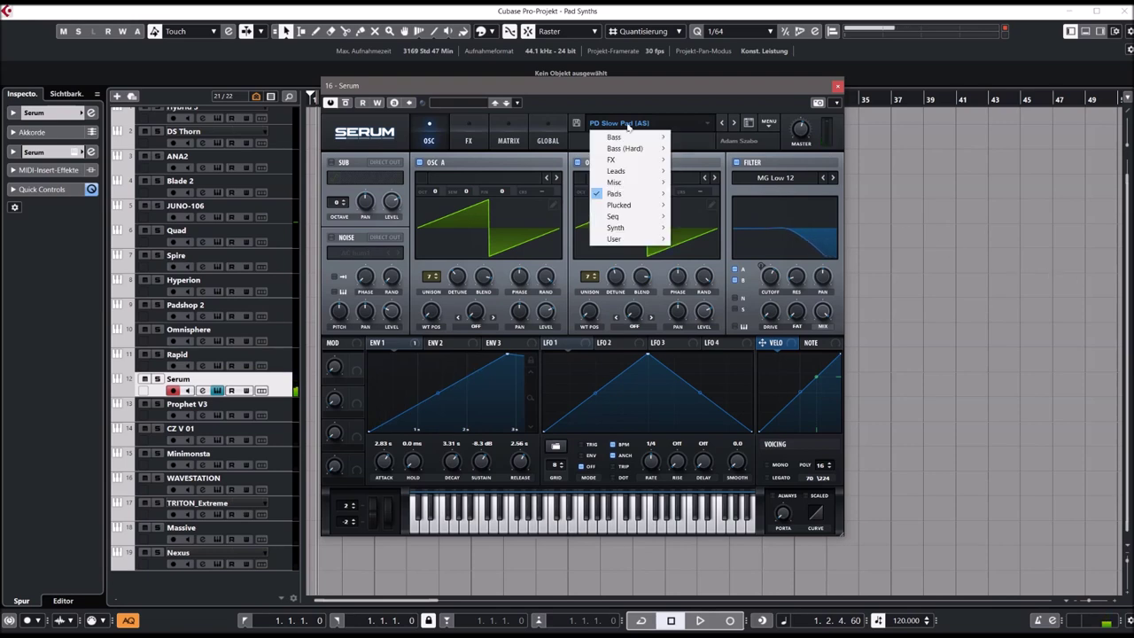
mouse_move(630, 195)
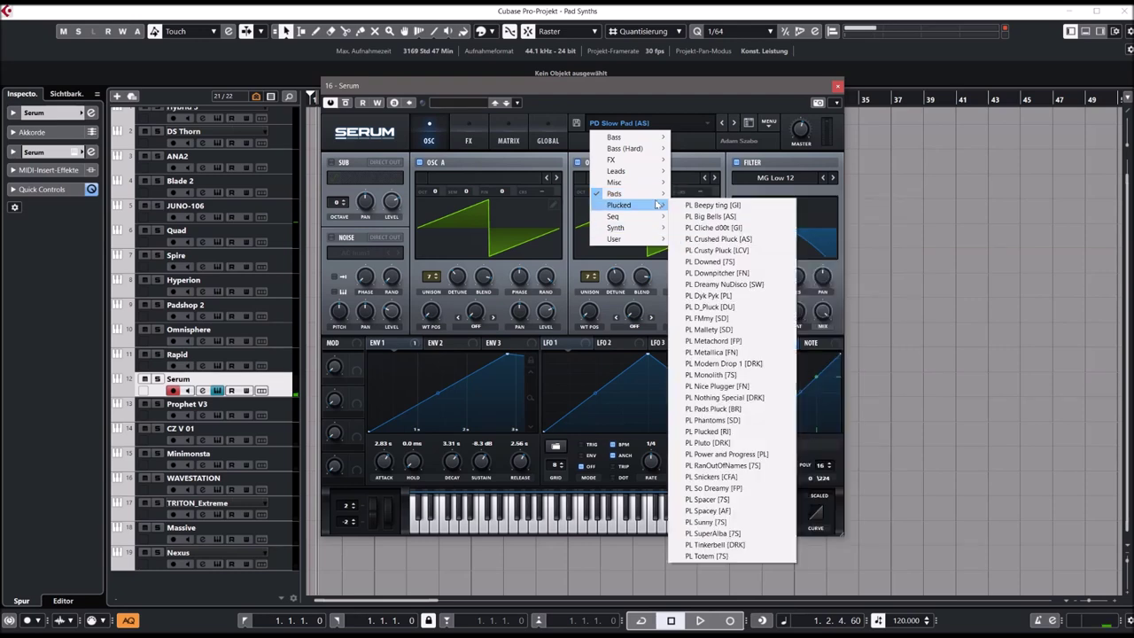
click(708, 431)
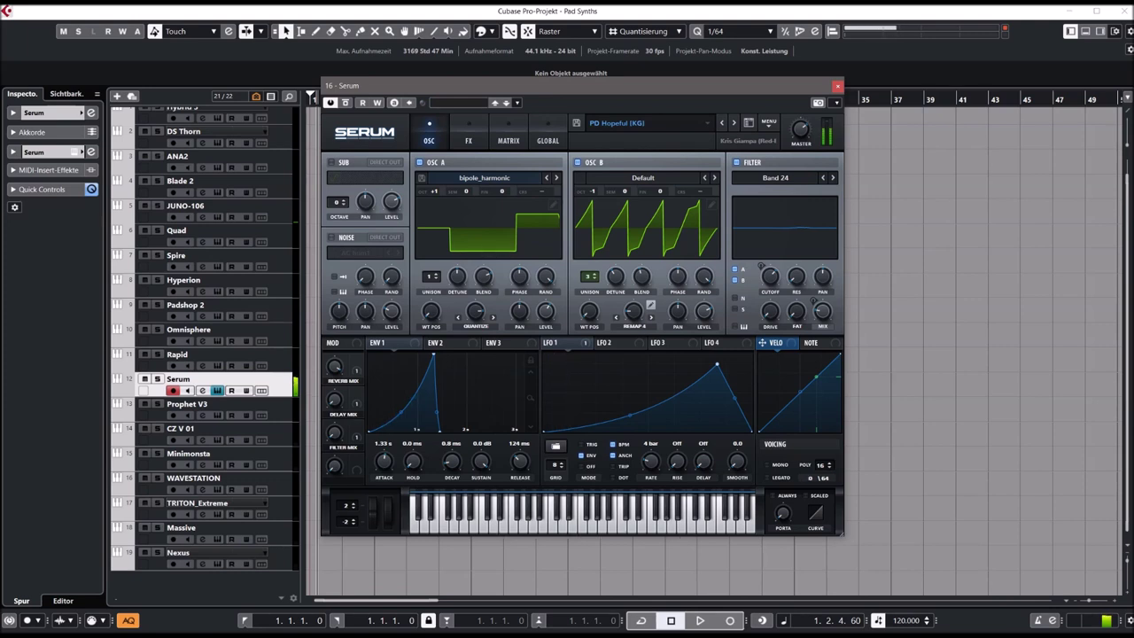
Step: Close the Serum window and open the Rapid track's instrument to audition the loaded Flying Souls preset
mouse_move(802, 139)
click(839, 88)
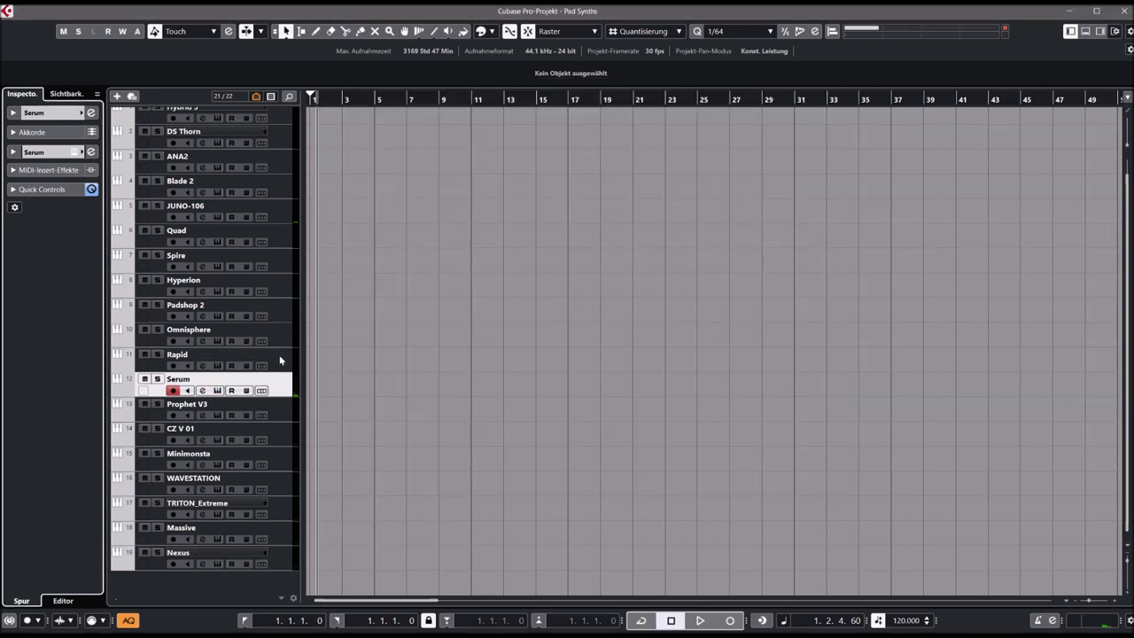
key(Up)
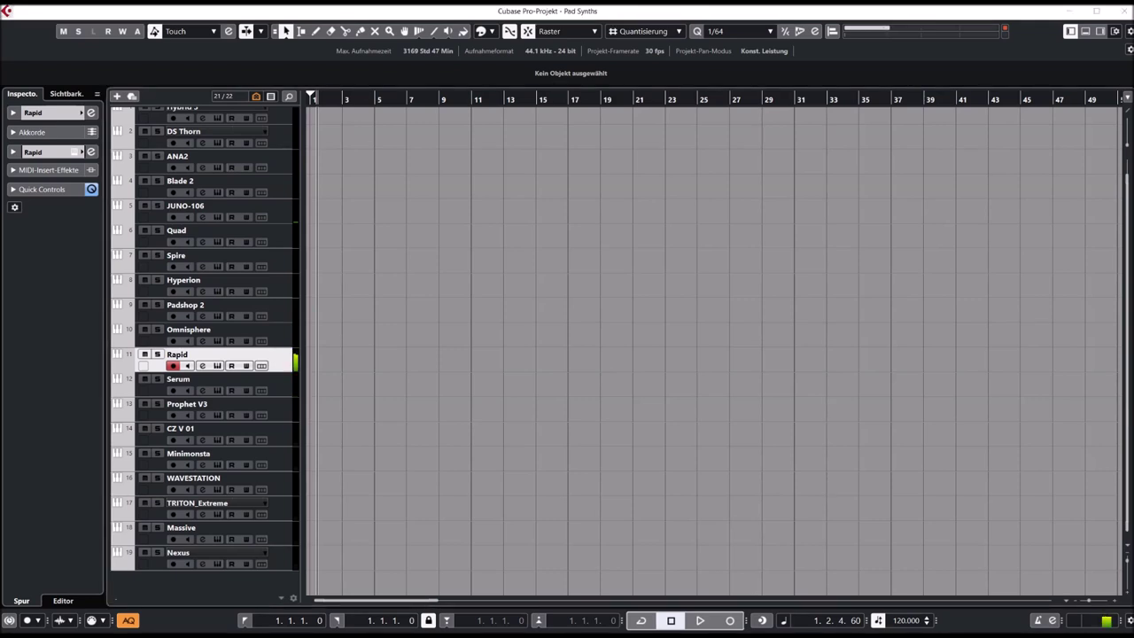
click(90, 152)
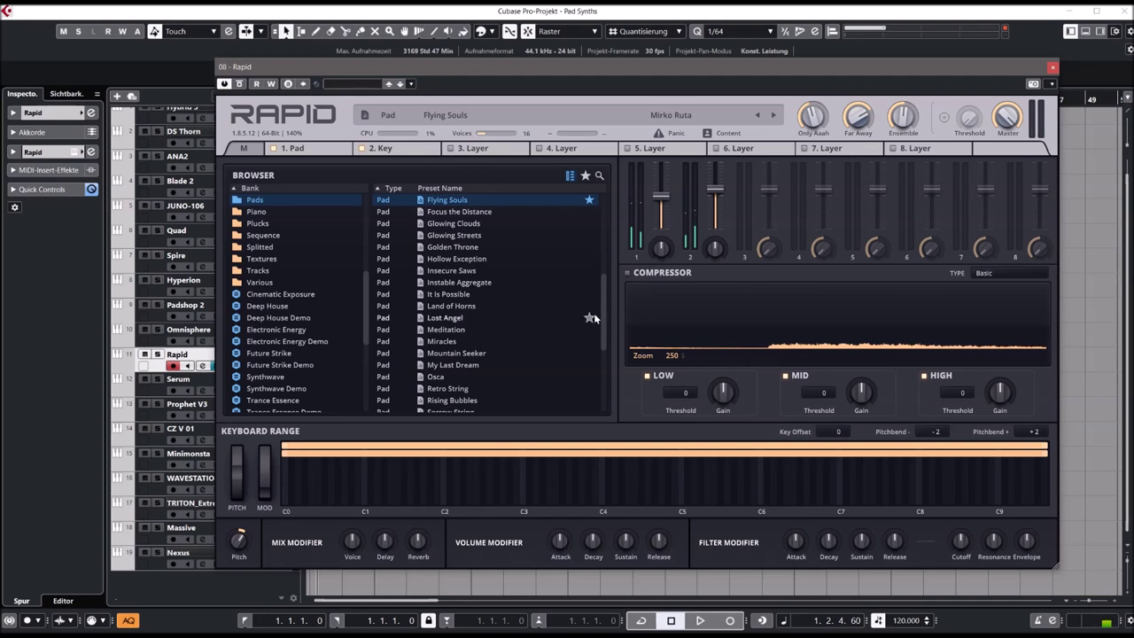
Step: Audition the presets Aphex String and Classic Pad from Rapid's Pads bank
scroll(605, 316, up, 7)
click(482, 223)
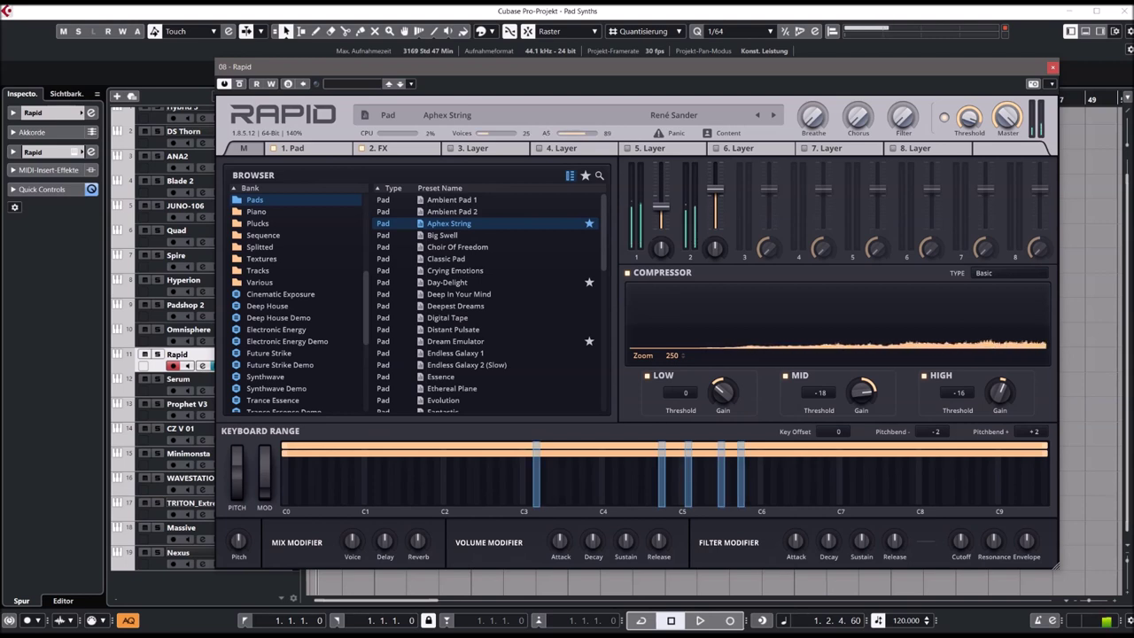
scroll(849, 113, up, 3)
scroll(794, 108, up, 10)
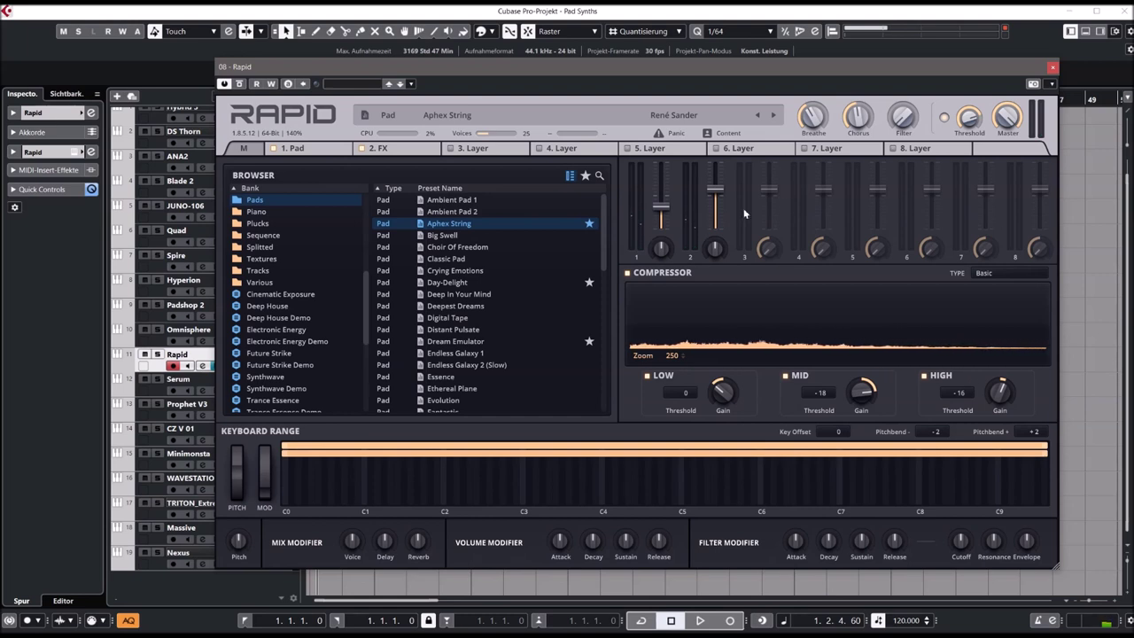
click(459, 260)
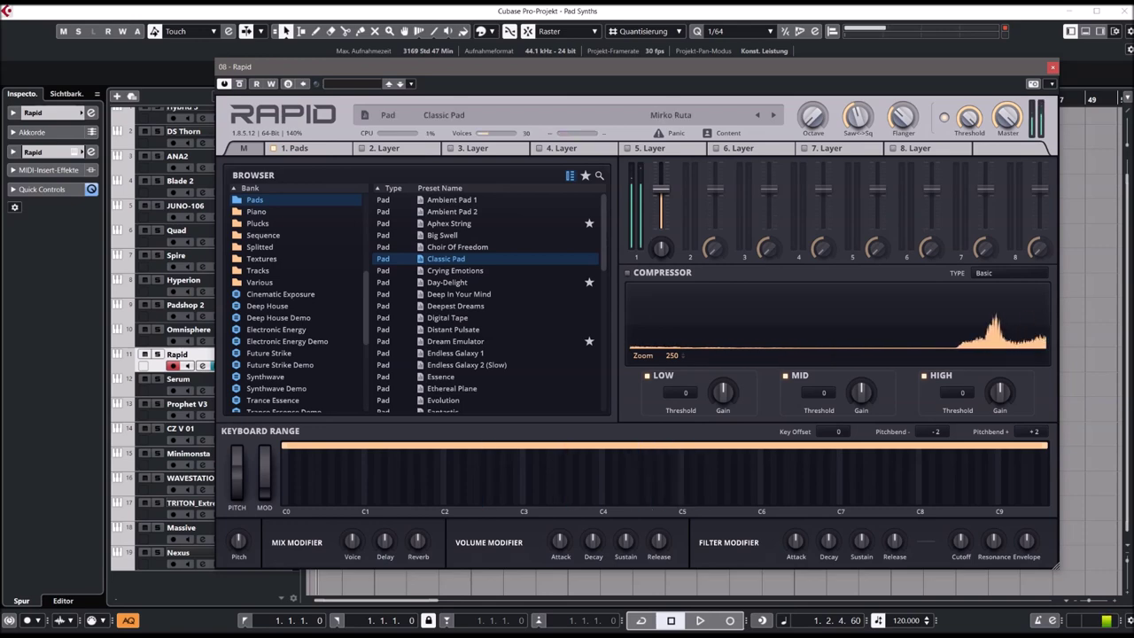
Step: Inspect the first layer of Rapid's Classic Pad, return to the preset browser and audition Day-Delight
click(292, 148)
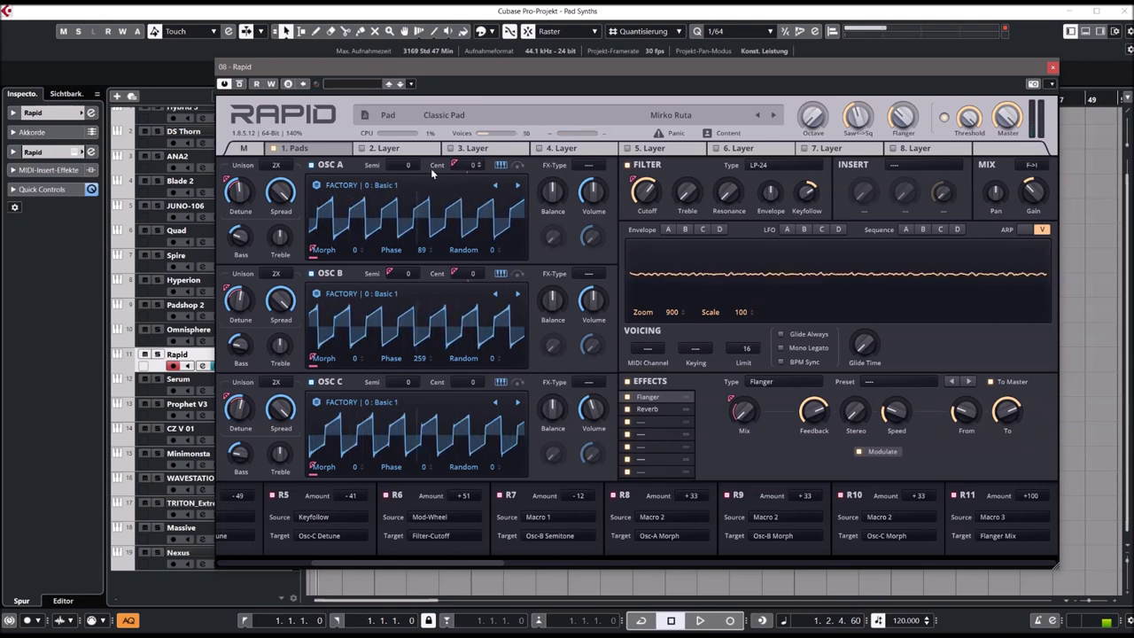
click(239, 151)
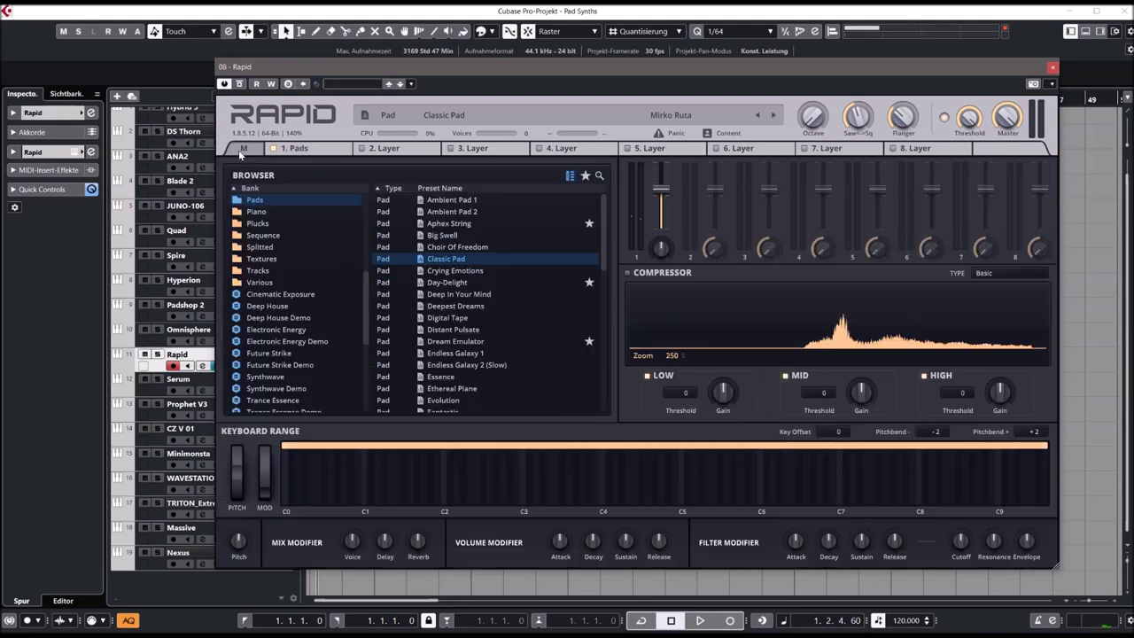
click(457, 283)
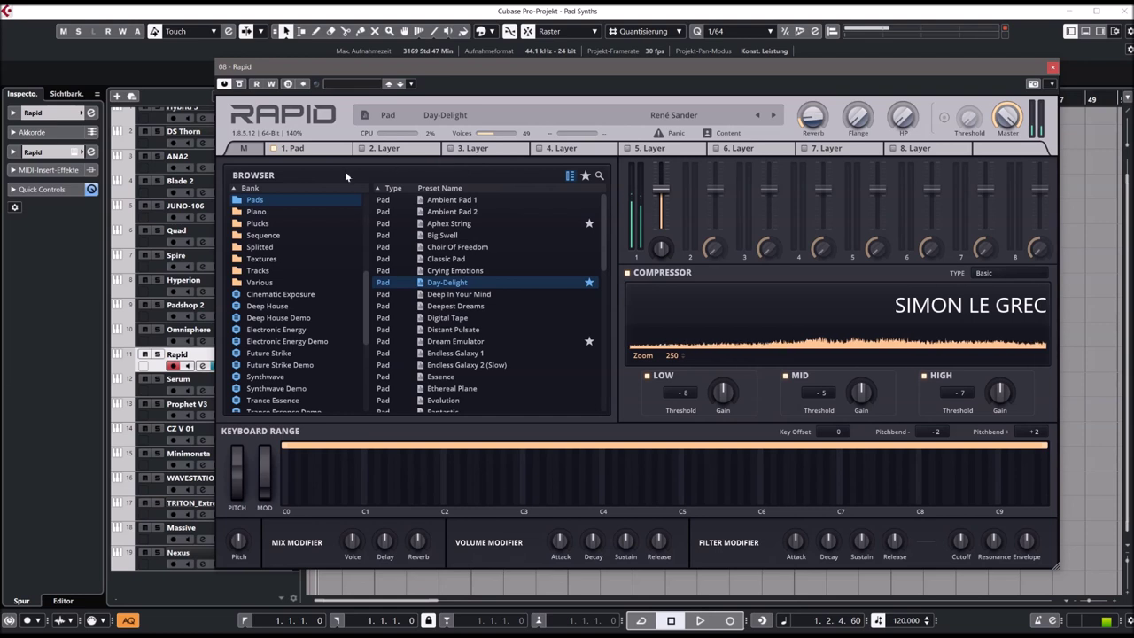
Step: Audition the Dream Emulator preset from Rapid's Pads bank and close the Rapid window
click(461, 342)
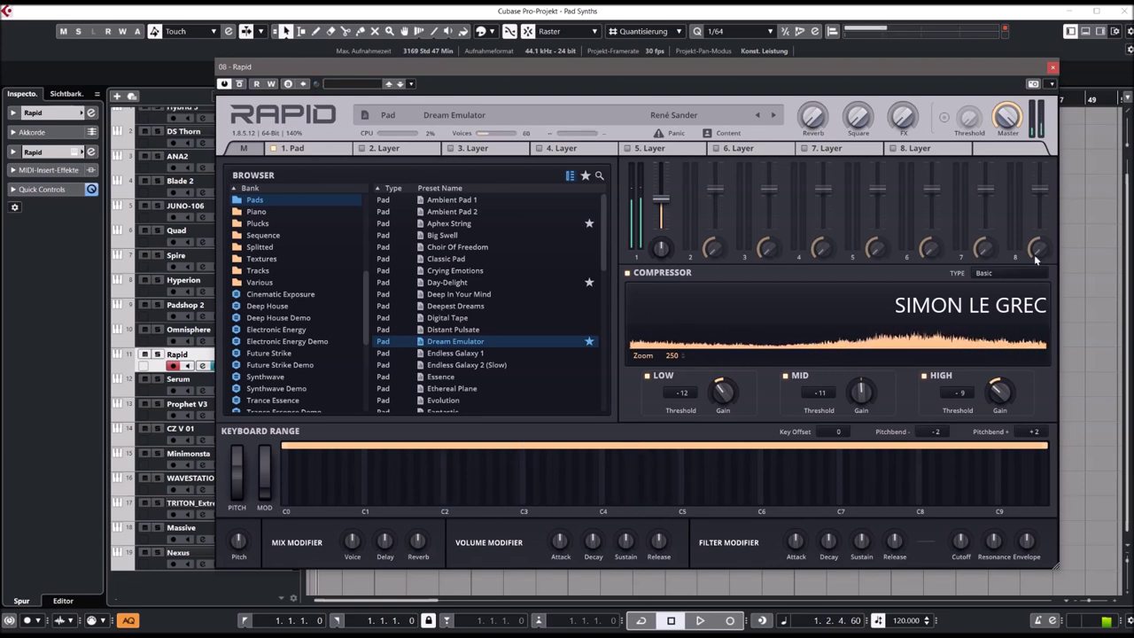
click(1053, 67)
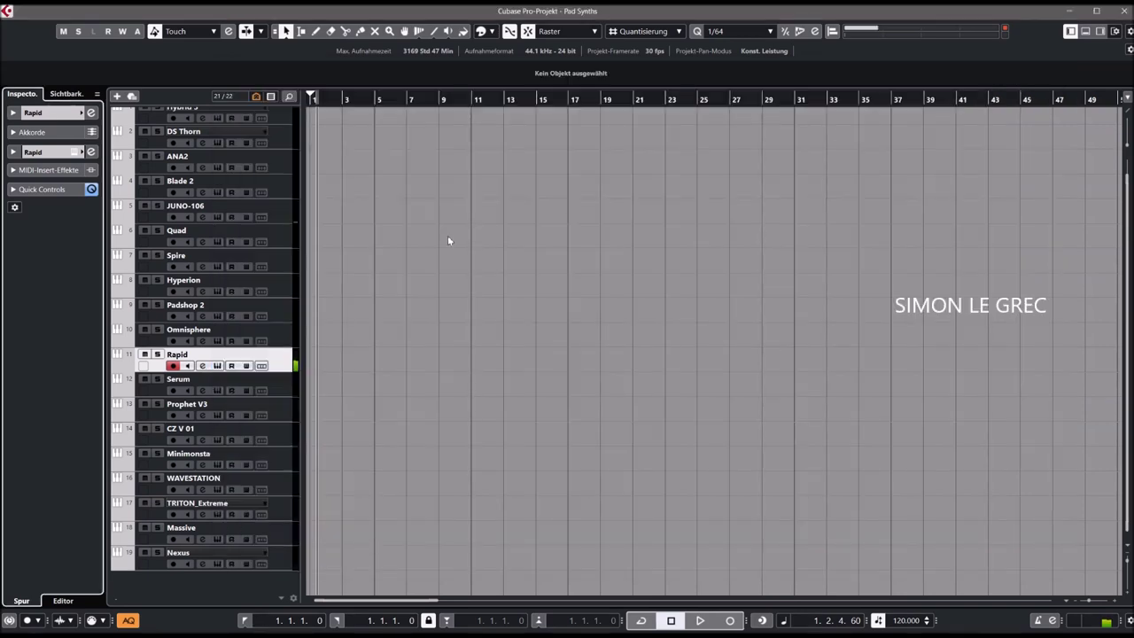
Step: Open the Omnisphere track's instrument and audition its patches Cold Virtual Analog Pad, Cream of Emotion 2 and CS-80 String Pad Swell Verb
click(280, 341)
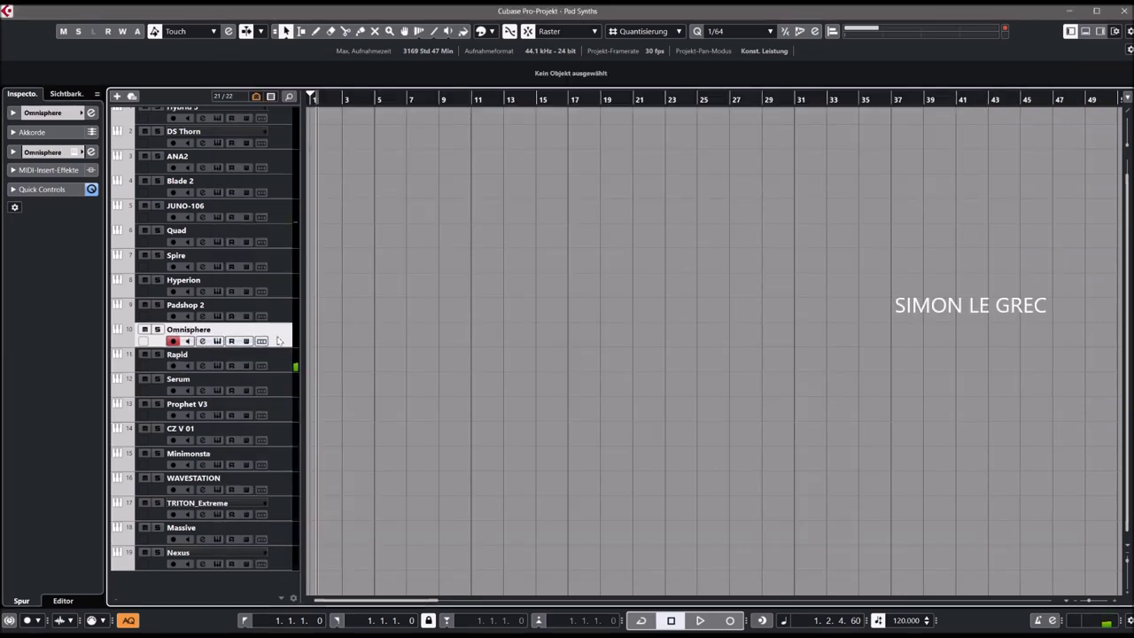
click(75, 152)
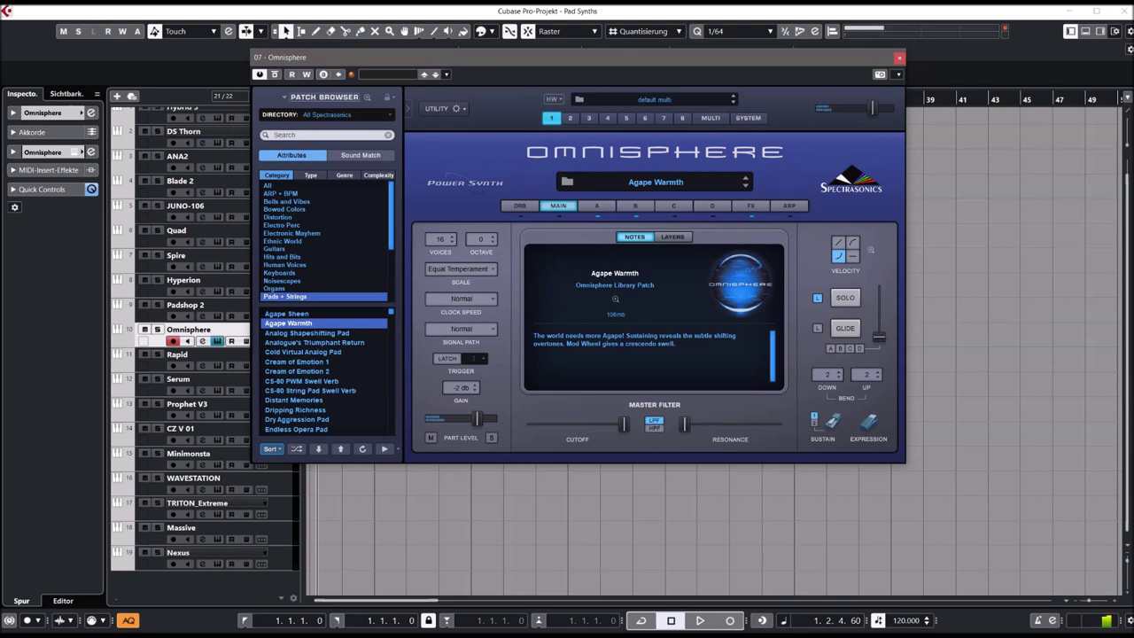
click(310, 353)
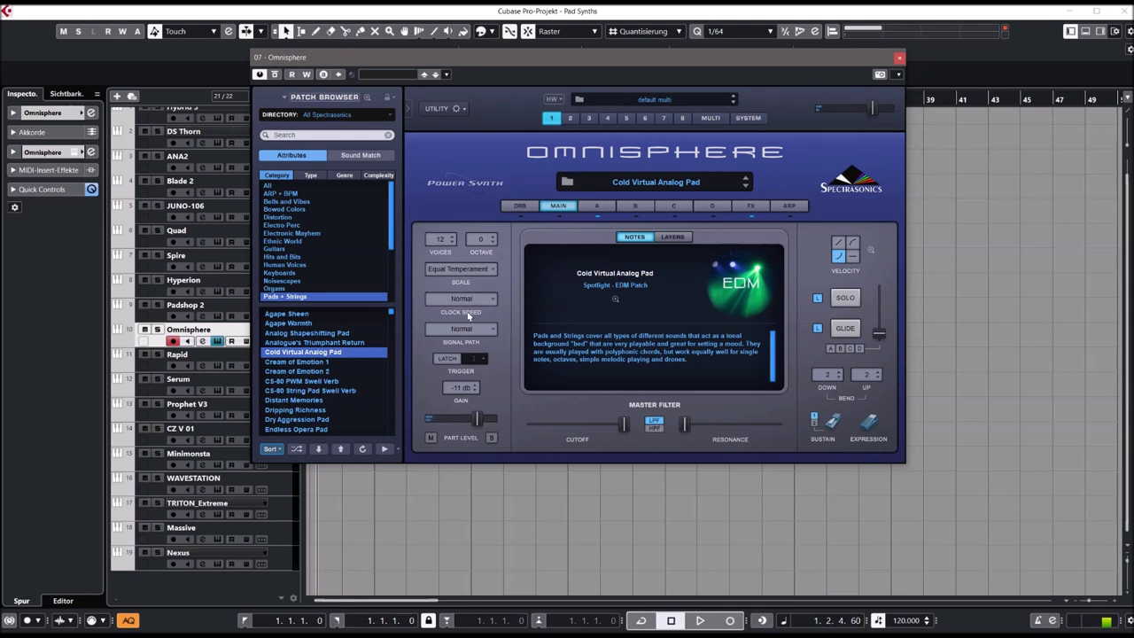
click(300, 372)
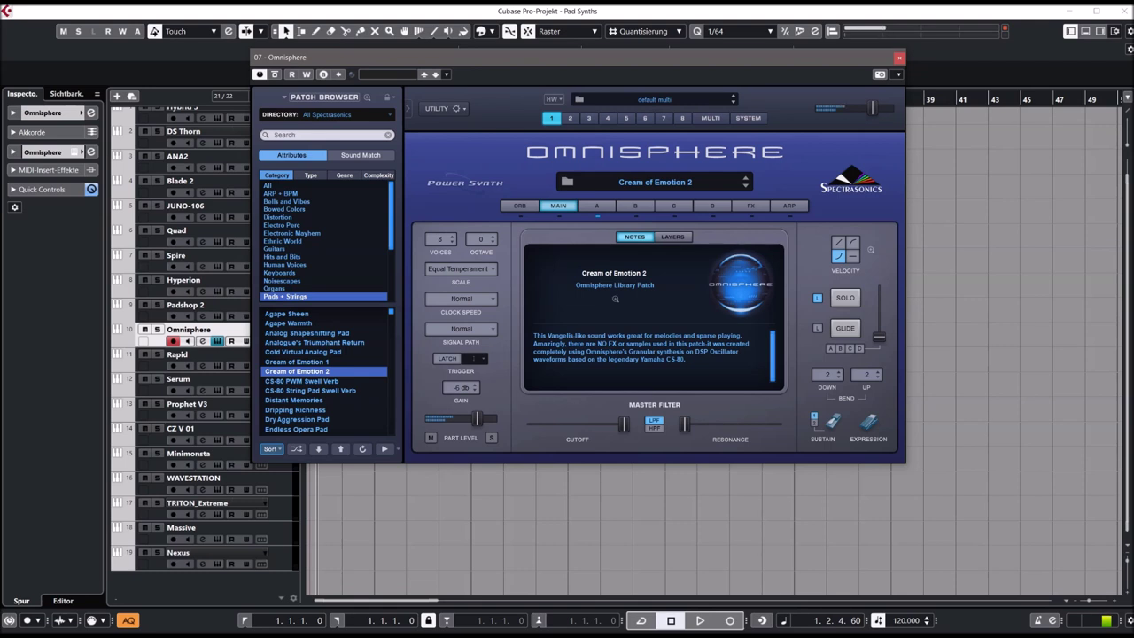
click(310, 390)
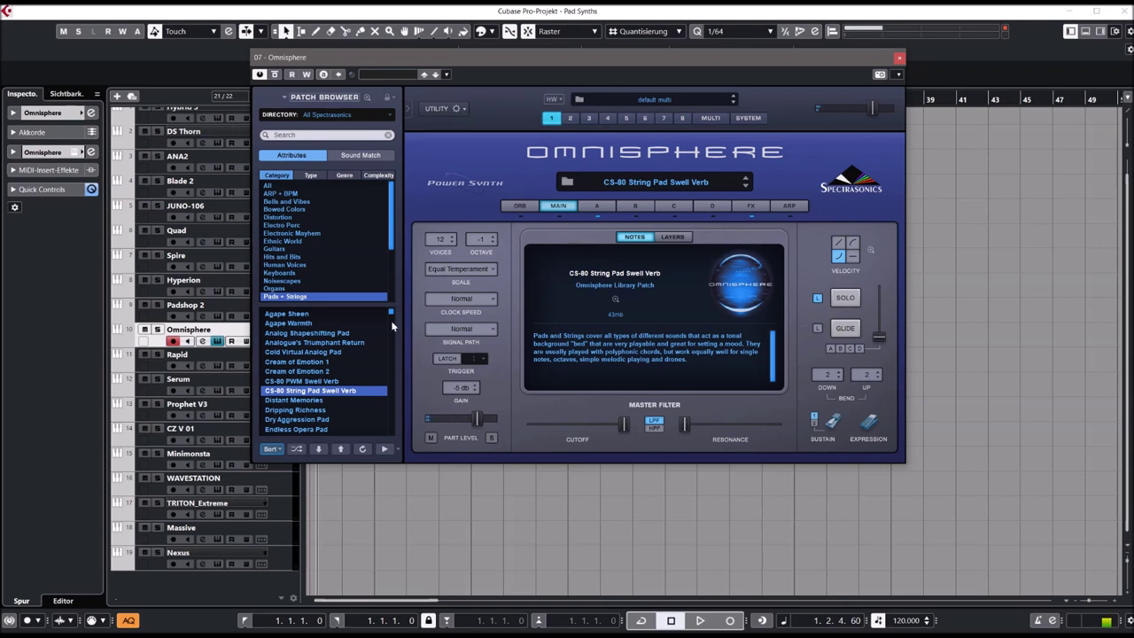
Step: Enlarge the Omnisphere window to 1.3x and finally to 1.5x magnification
drag(392, 315, 393, 327)
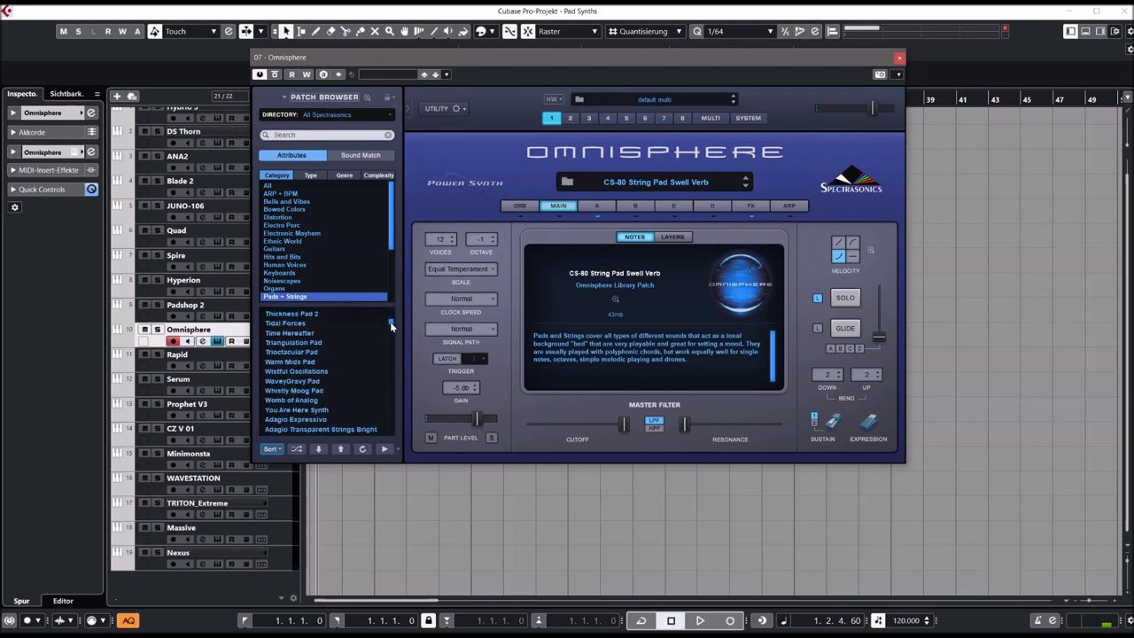
click(466, 115)
mouse_move(468, 119)
mouse_move(581, 111)
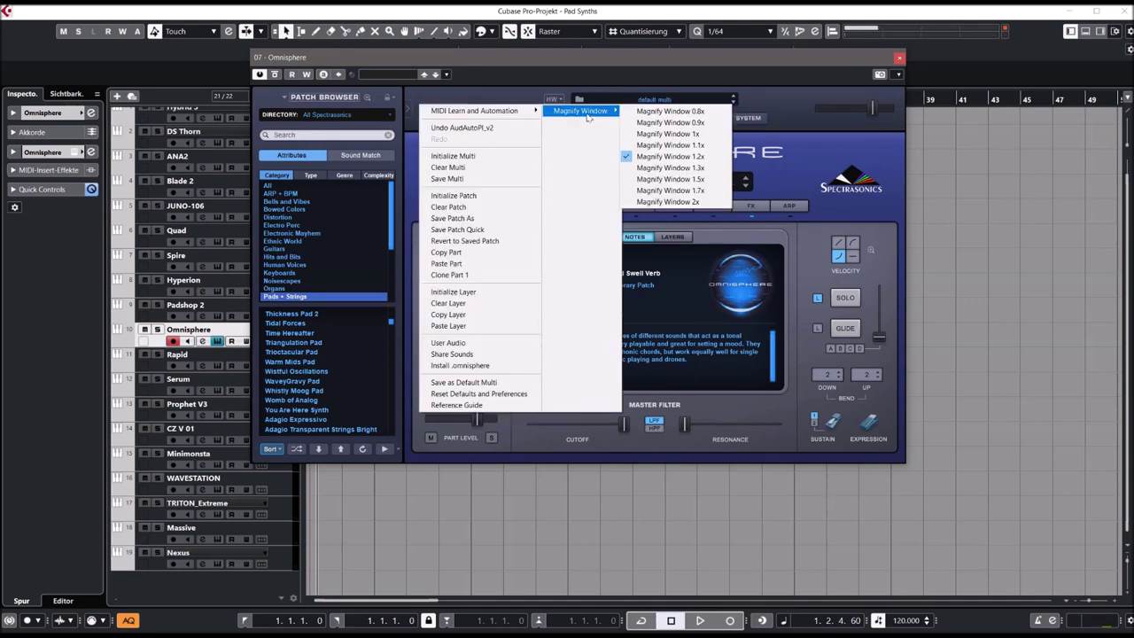
click(667, 169)
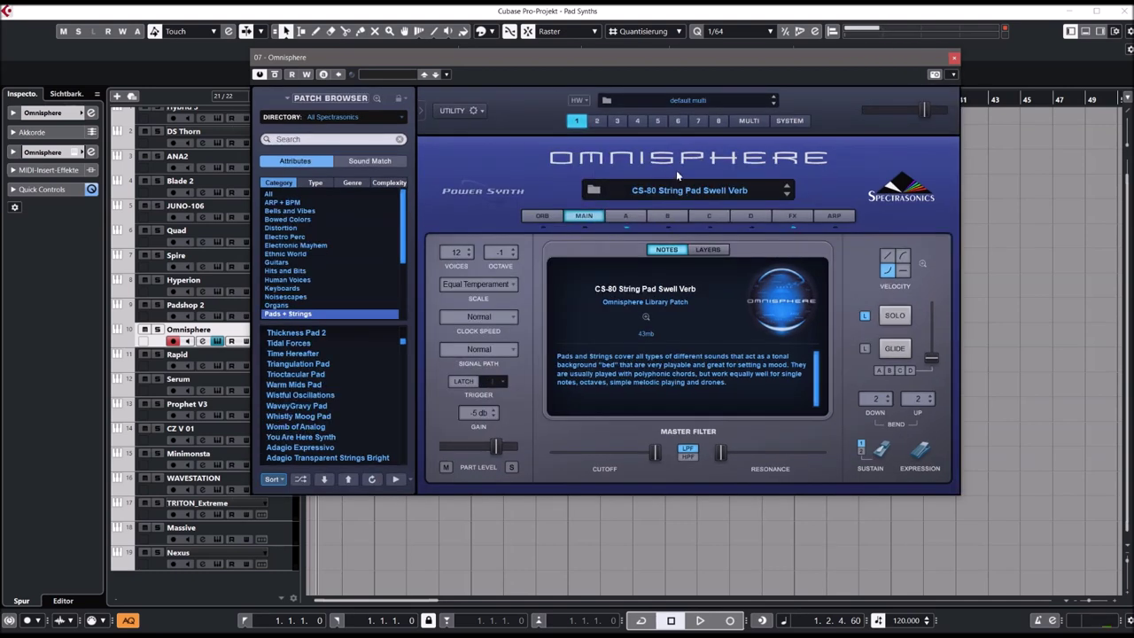
click(484, 116)
mouse_move(489, 111)
mouse_move(593, 110)
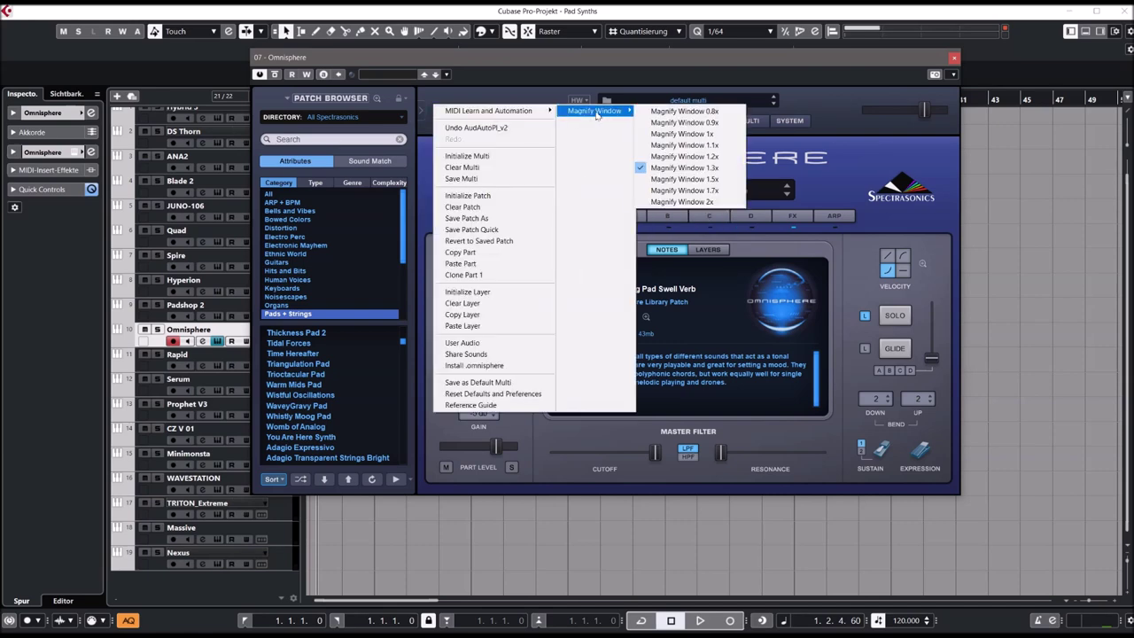
click(671, 180)
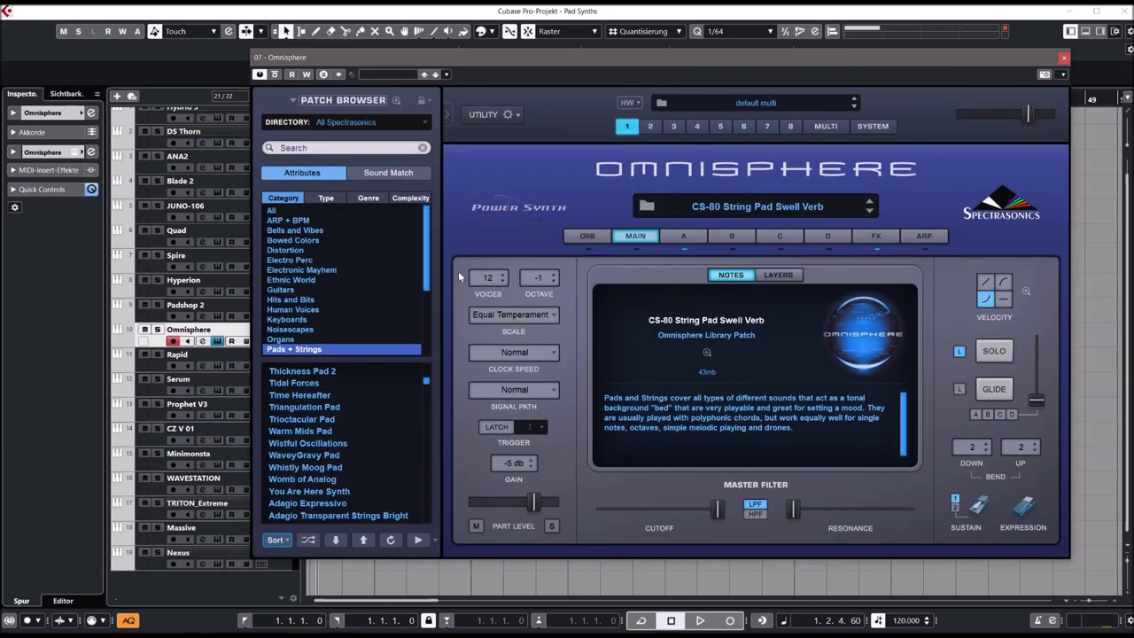
Step: Audition Whistly Moog Pad, Chariots CS-80 and Dream Frontiers from Omnisphere's Pads + Strings category and close the instrument window
scroll(427, 385, down, 2)
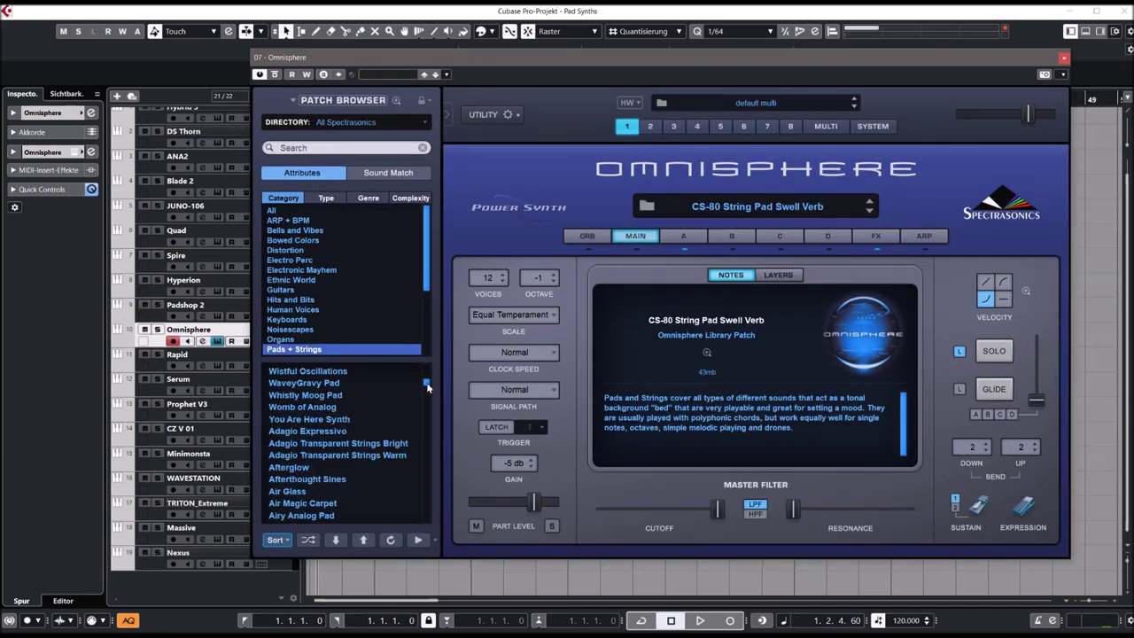
click(335, 396)
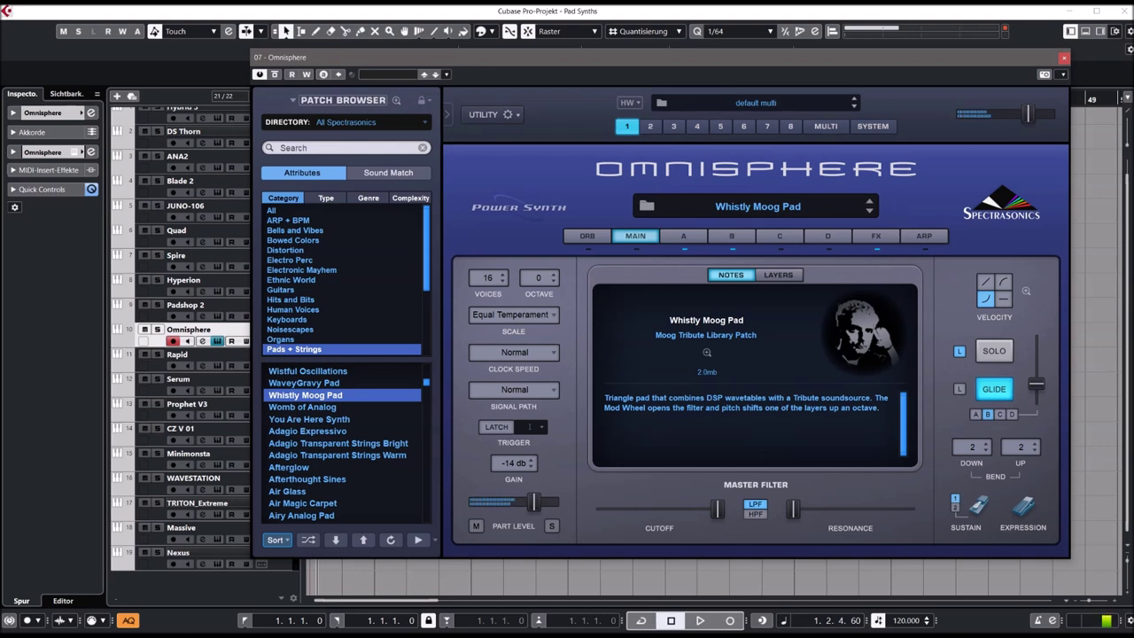
drag(425, 379, 430, 400)
click(314, 409)
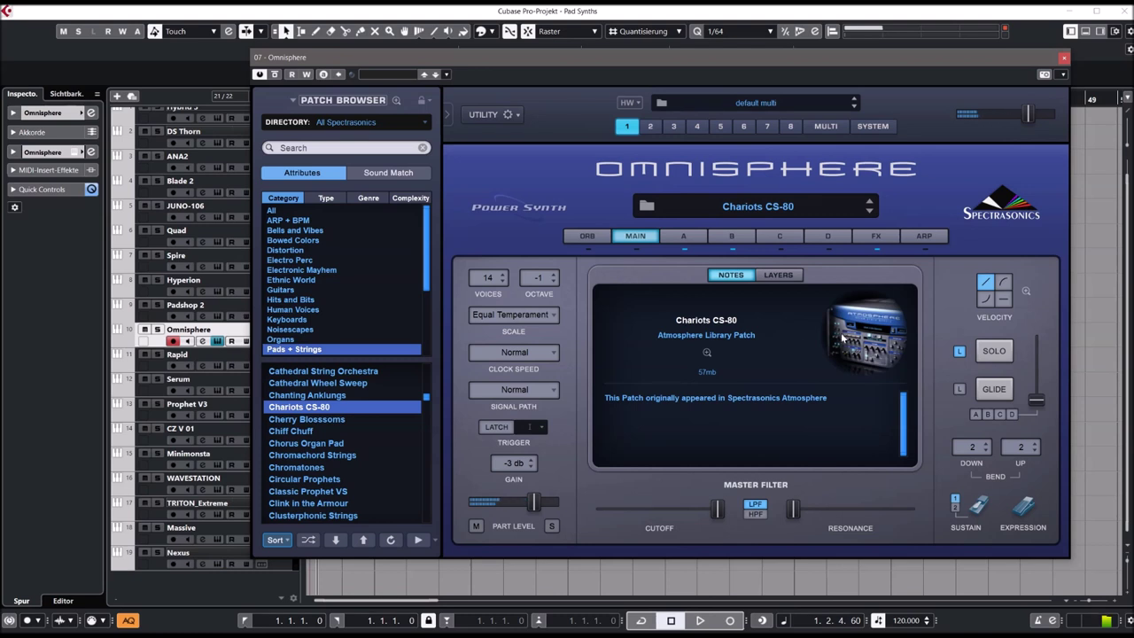
drag(428, 397, 427, 411)
click(323, 398)
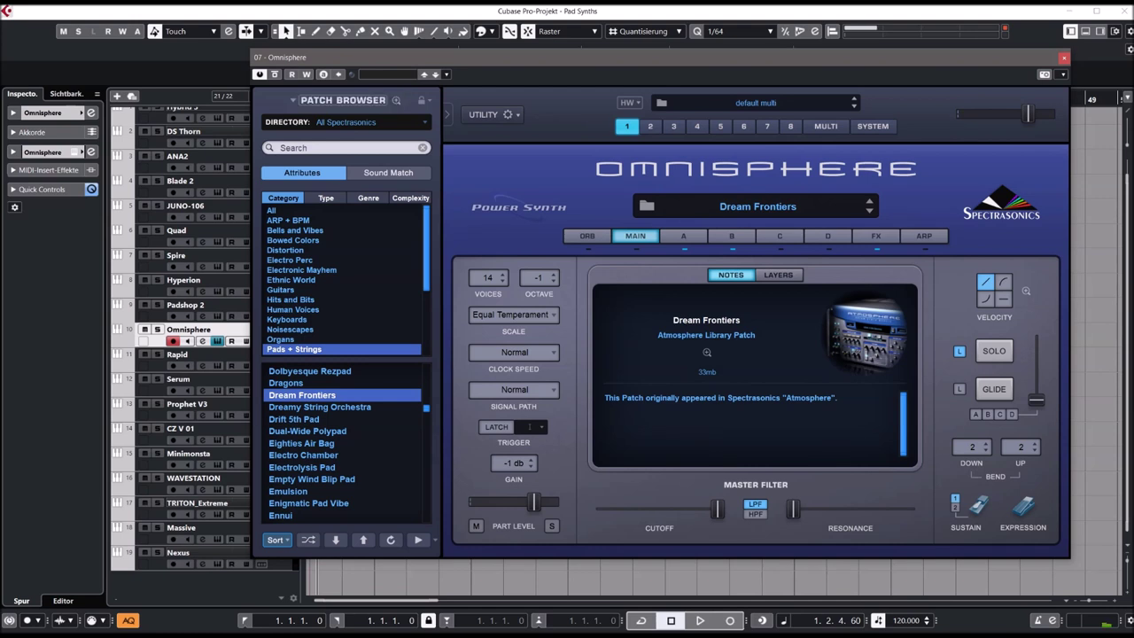
click(1064, 59)
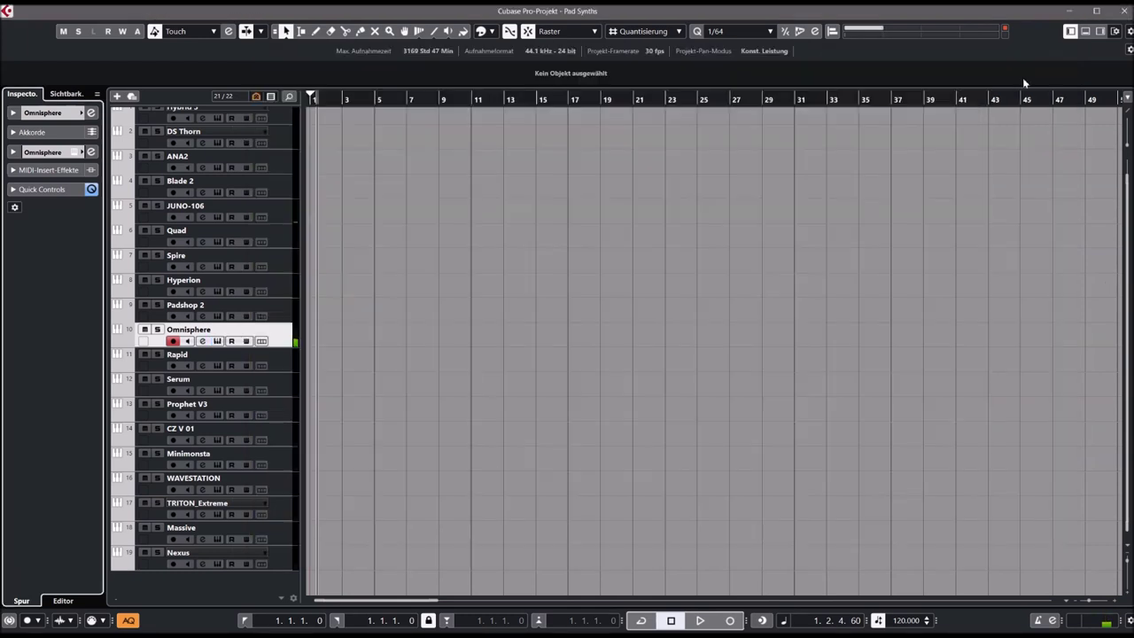
Step: Open the Padshop 2 track's instrument and audition the loaded preset and Mandolin Sequence Duet
click(280, 311)
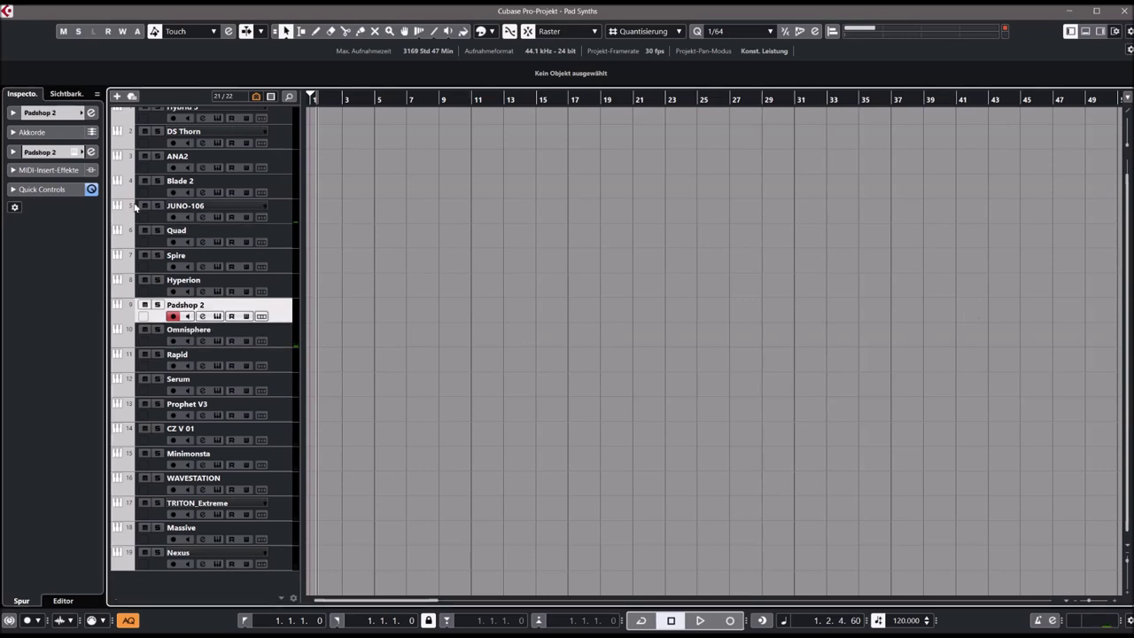
click(90, 151)
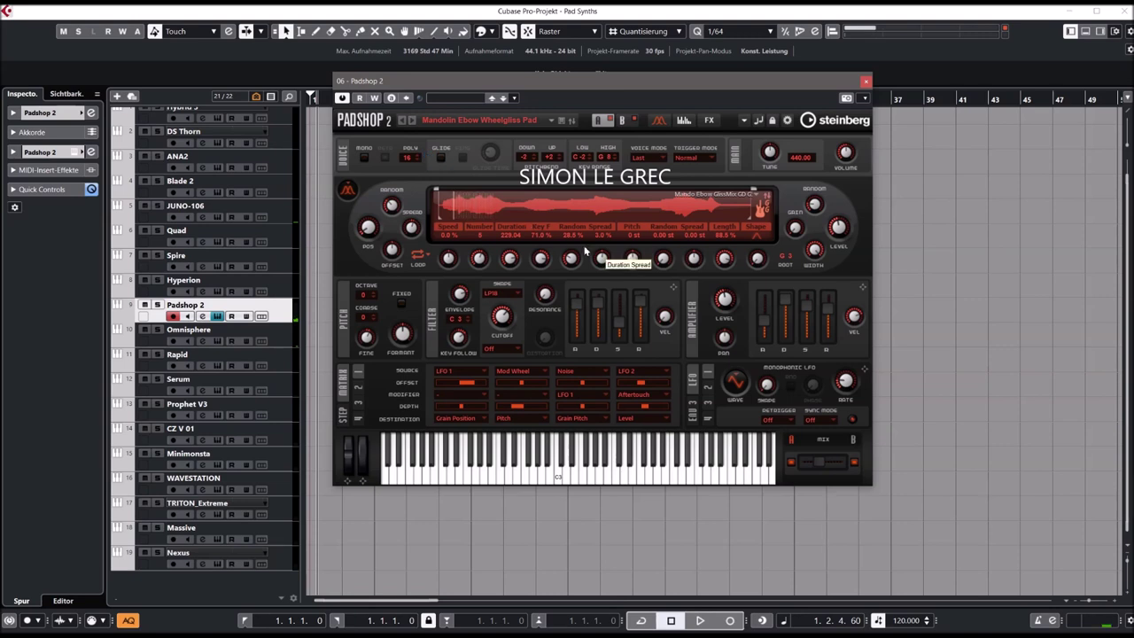
click(413, 122)
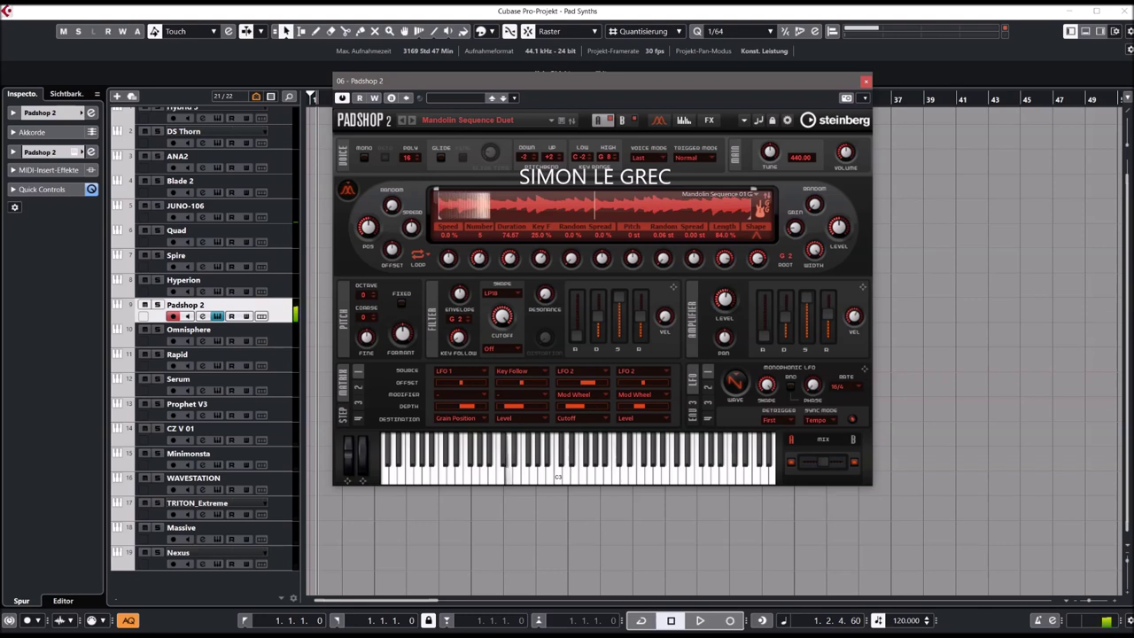
Step: Audition Aqua Pumping from Padshop 2's preset list, followed by the preset Arab Scale Cloud Split
click(496, 120)
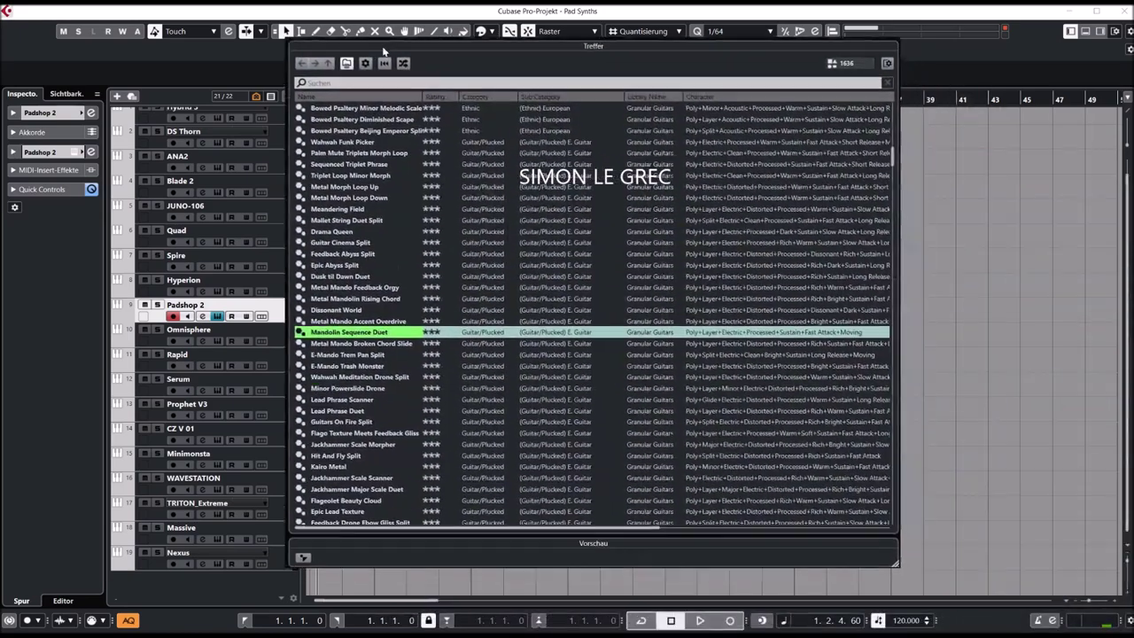
scroll(403, 297, down, 11)
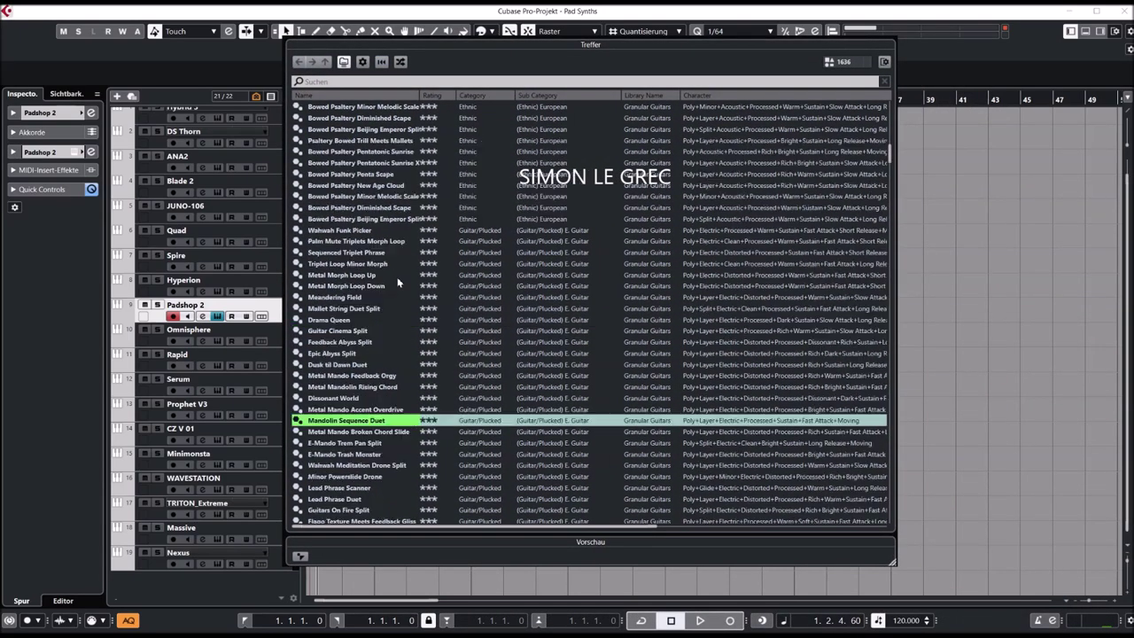
drag(893, 200, 906, 376)
scroll(709, 351, down, 9)
double_click(346, 252)
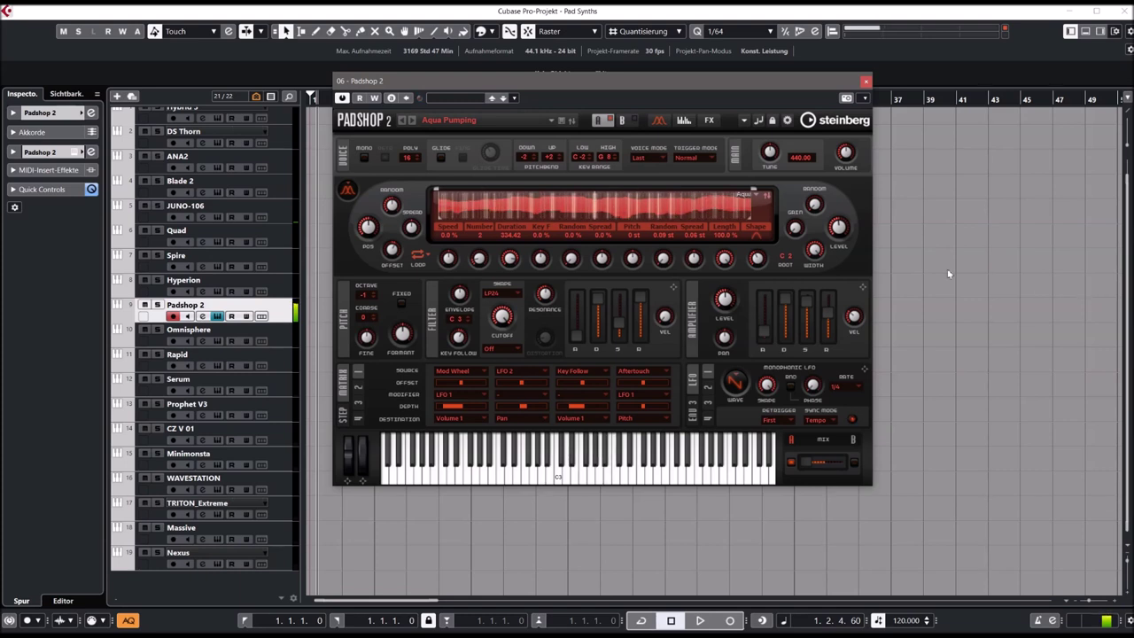
click(412, 123)
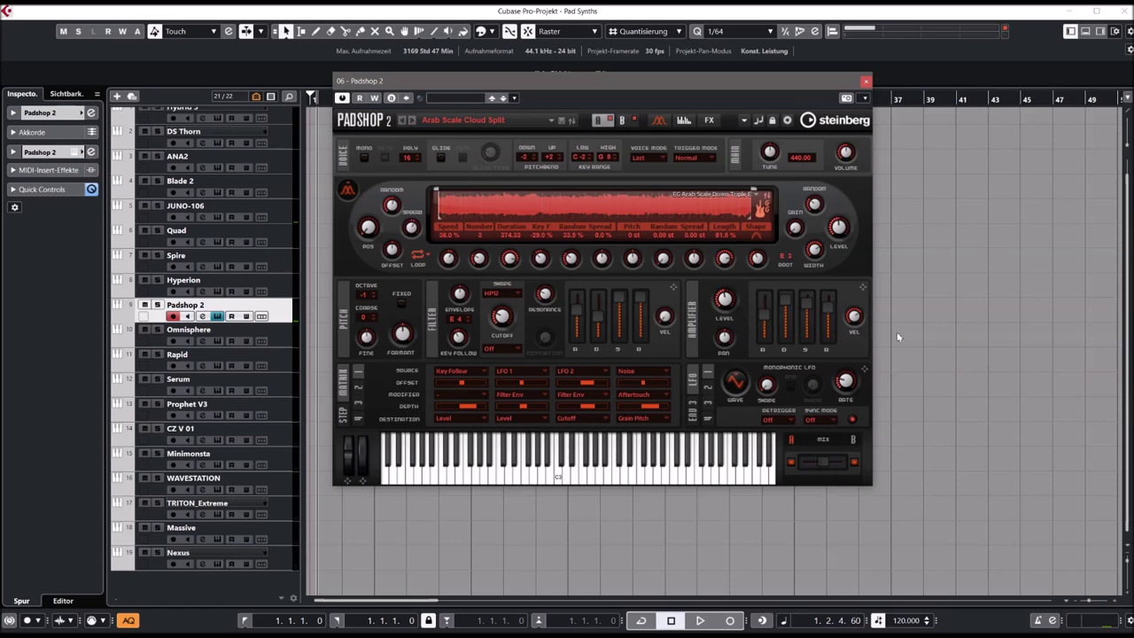
Step: Load News Ticker from the Synth Pad presets in Padshop 2's preset list and audition it
click(484, 122)
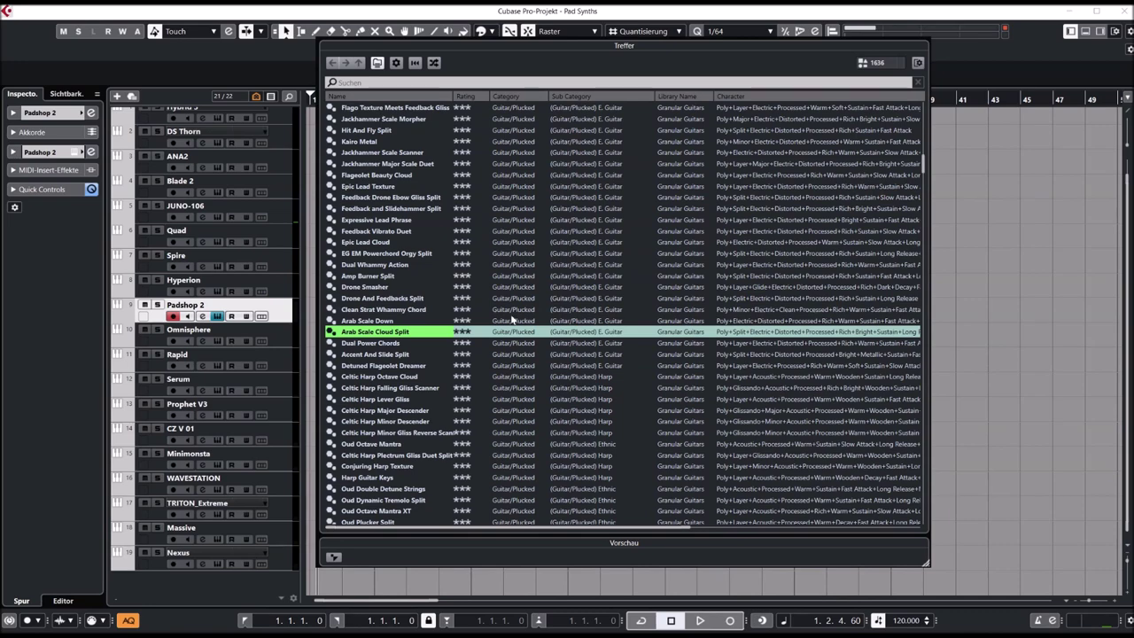
scroll(907, 267, down, 5)
scroll(906, 267, down, 15)
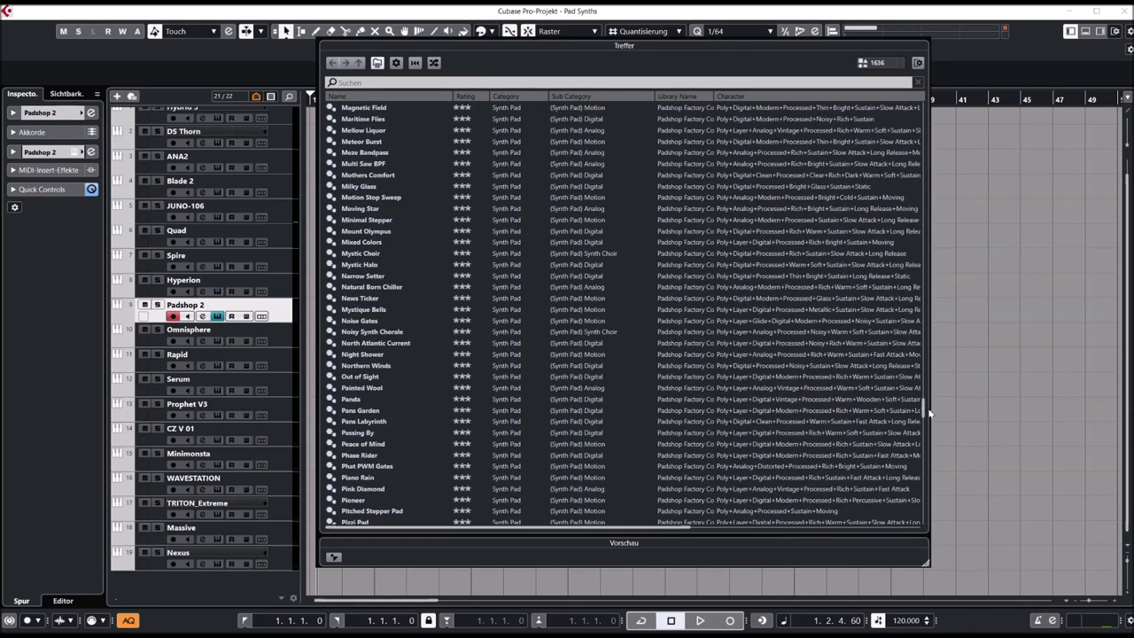
double_click(364, 298)
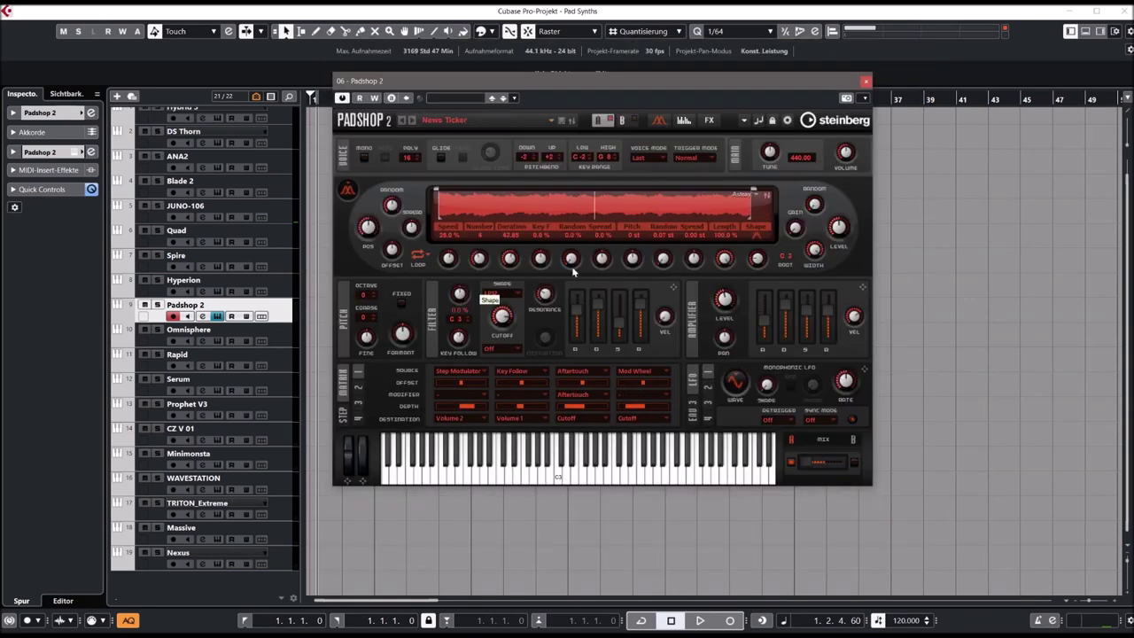
click(441, 120)
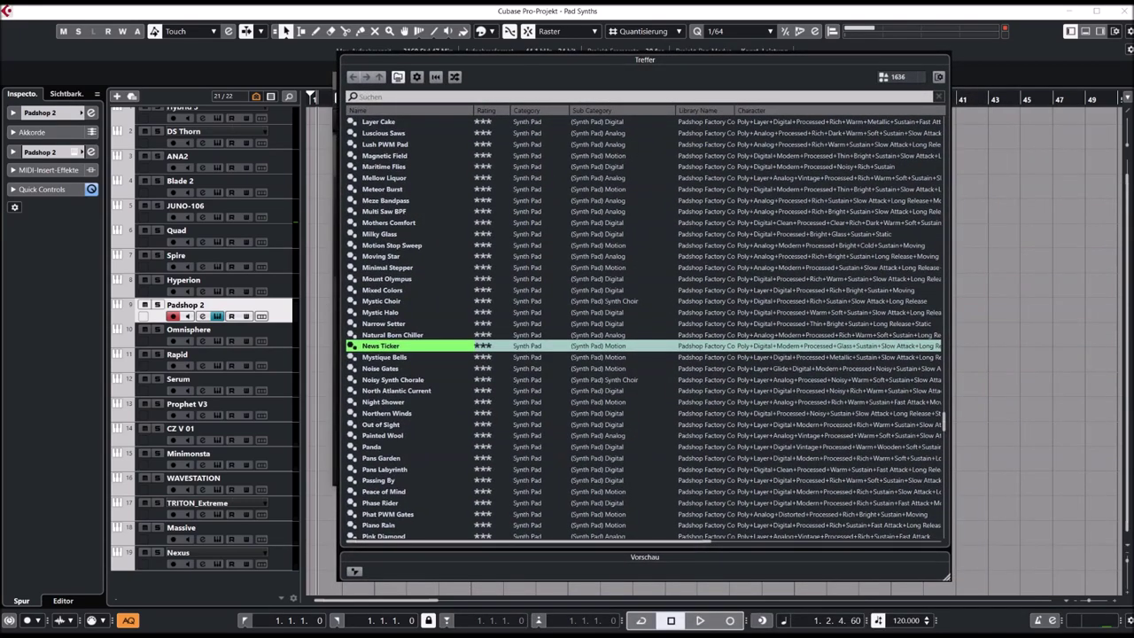
key(Escape)
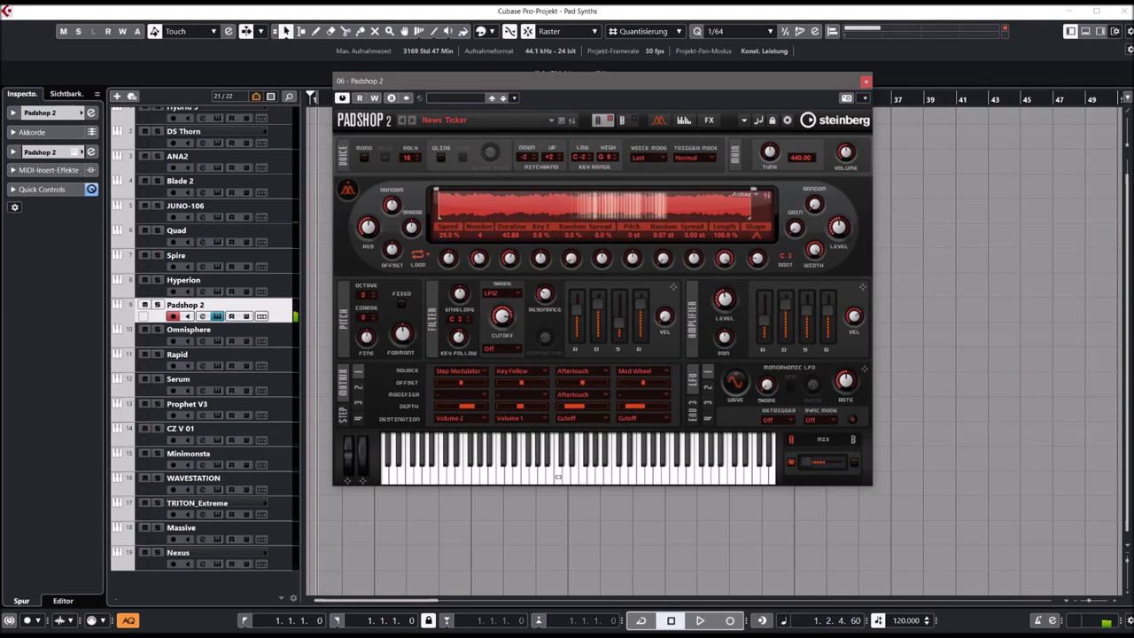
Step: Load the Synth Pad preset Night Shower in Padshop 2 and audition it
click(456, 120)
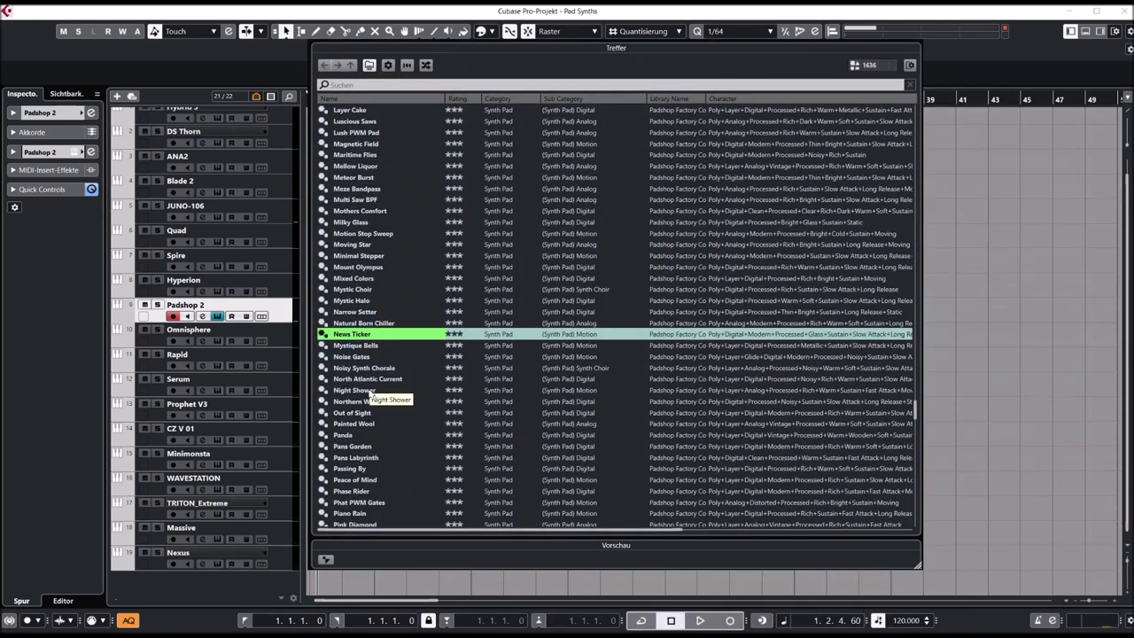
click(371, 390)
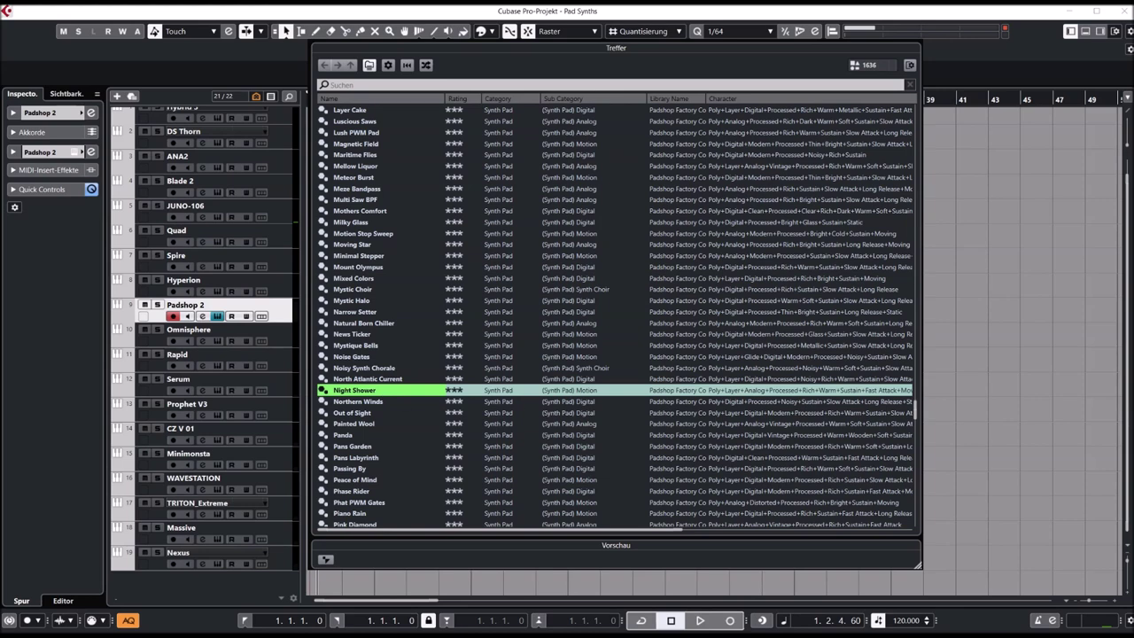
double_click(371, 390)
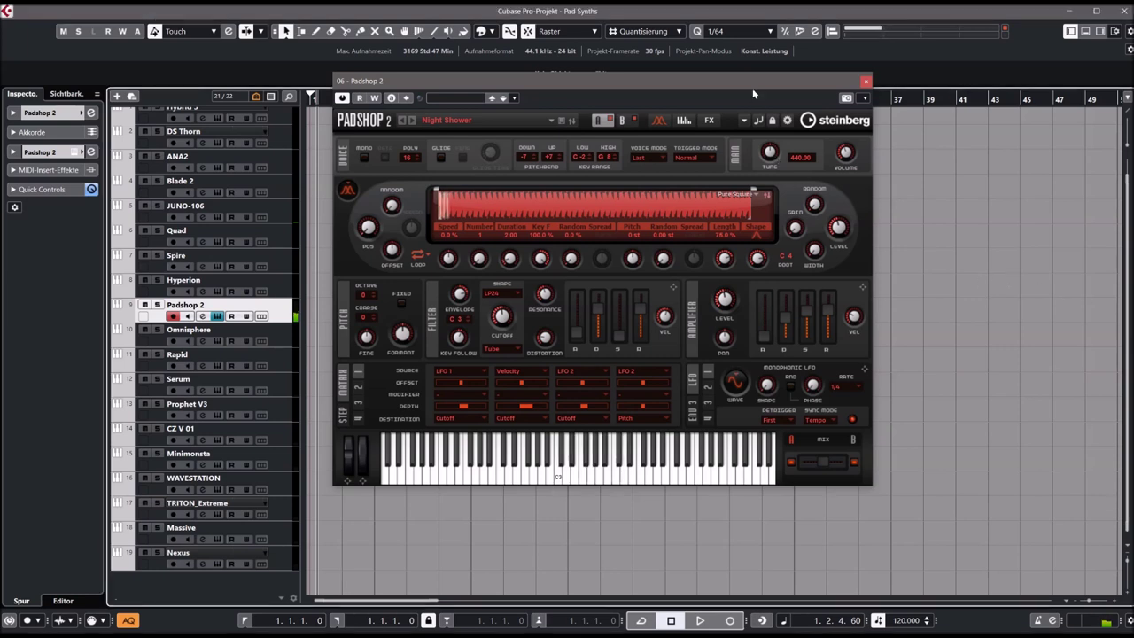
Step: Reopen Padshop 2's preset list, reposition it so the full list is in view, and narrow its window
click(505, 122)
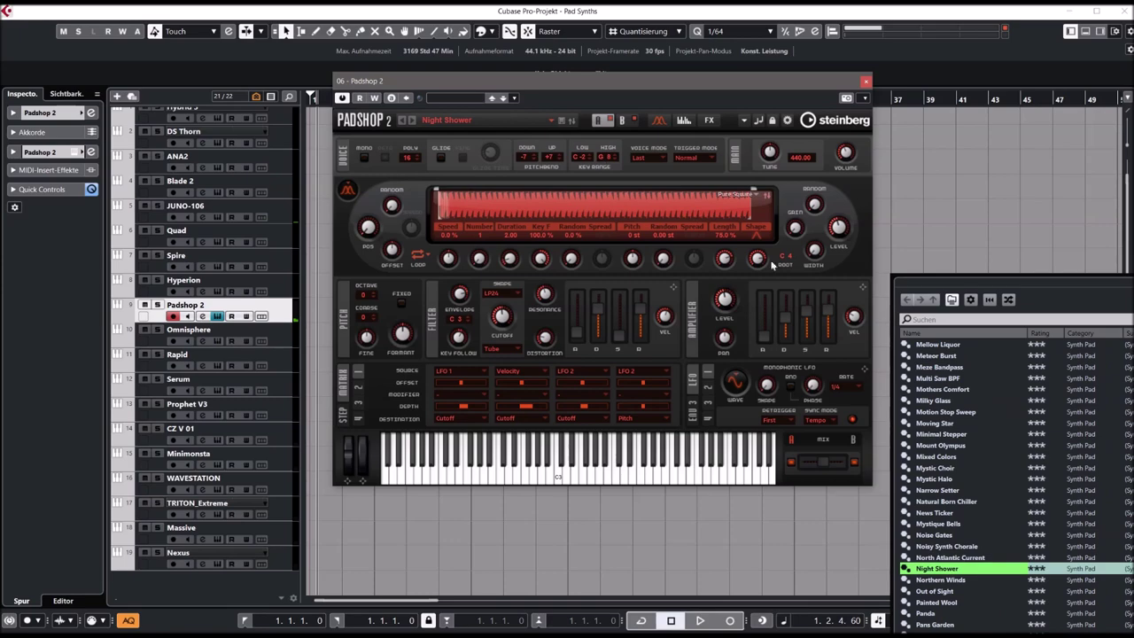
drag(1008, 286, 615, 18)
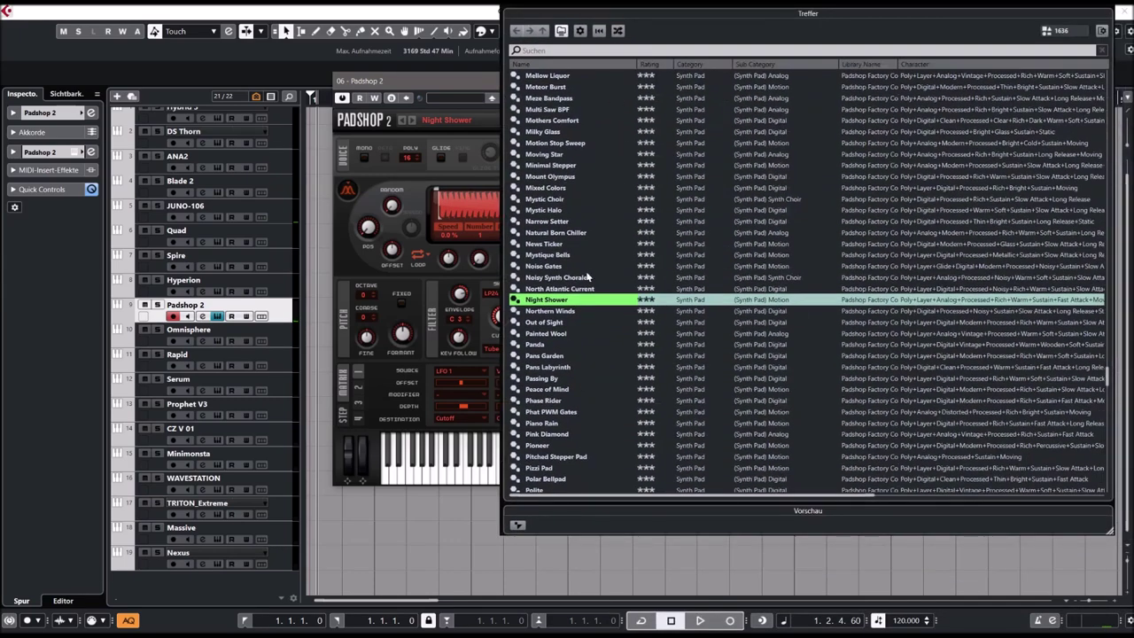
drag(1113, 535, 854, 532)
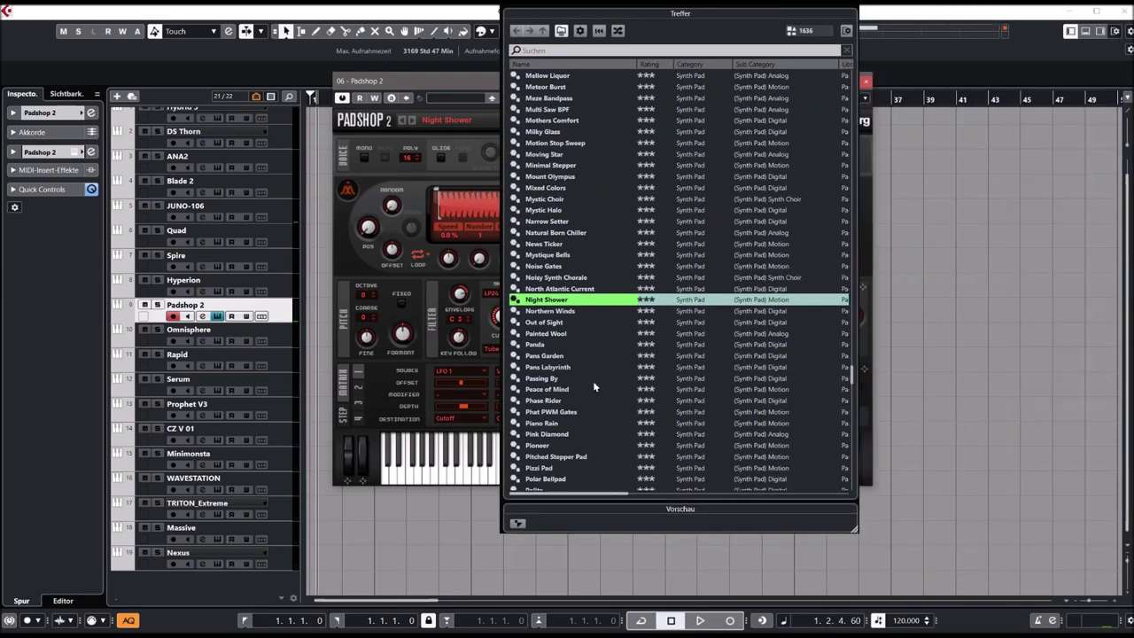
Step: Load the Synth Pad preset Painted Wool in Padshop 2, audition it, and show its layer B
click(546, 334)
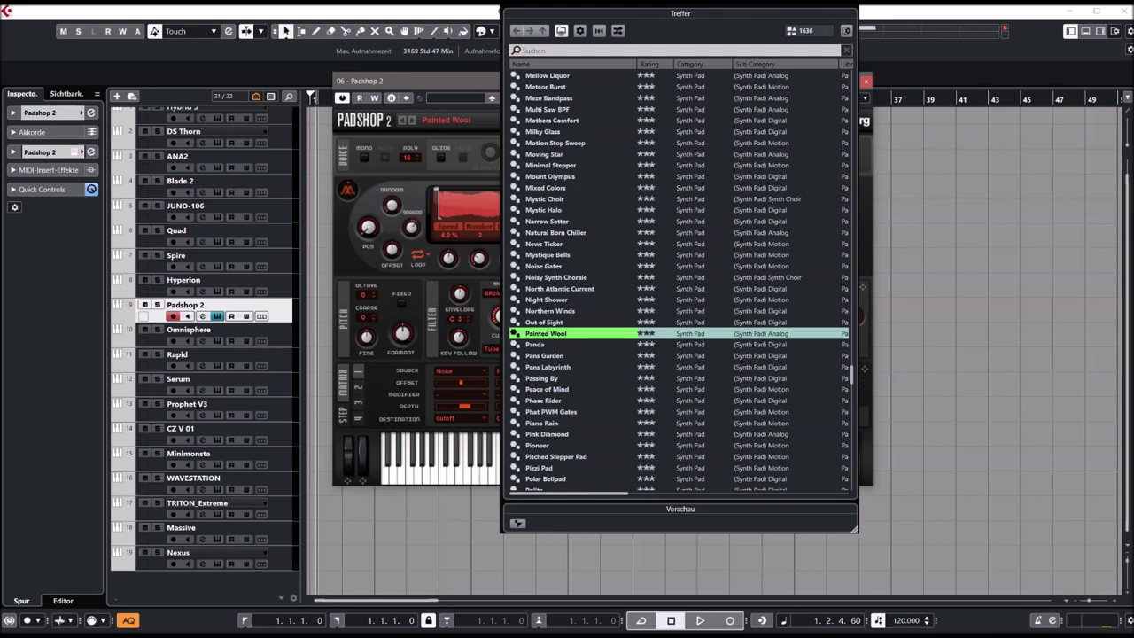
key(Return)
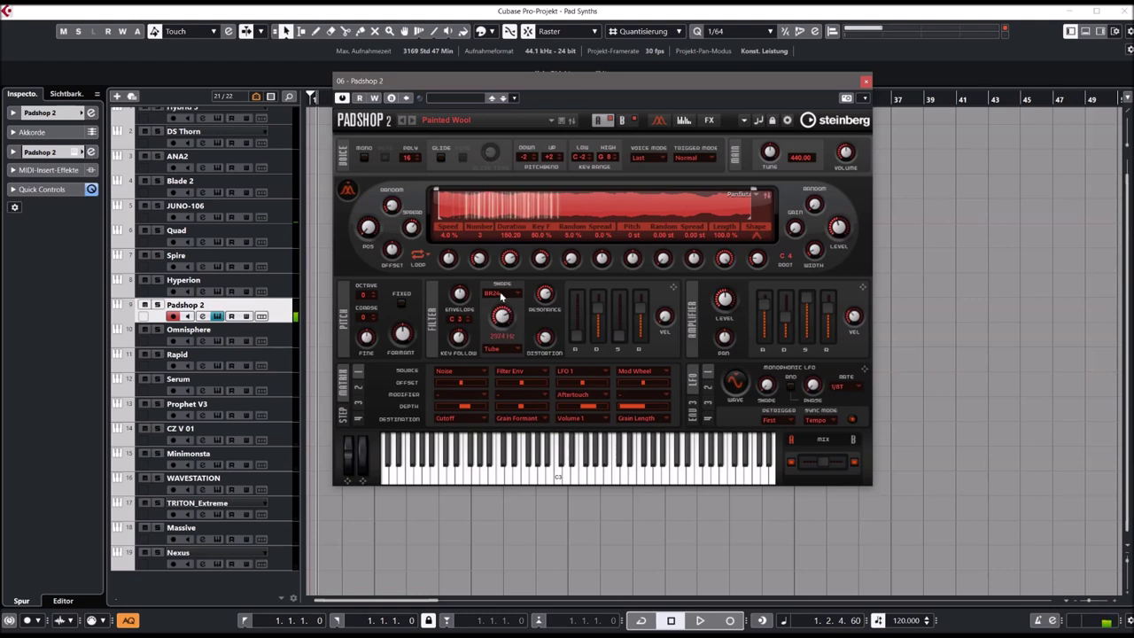
click(623, 121)
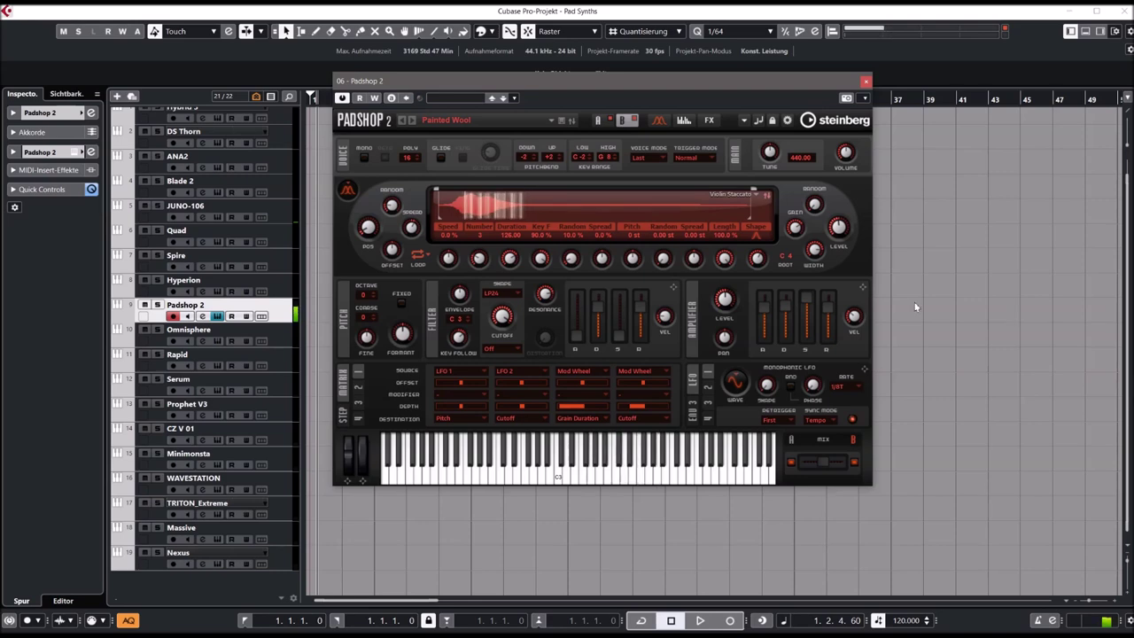
Step: Load Peace of Mind from Padshop 2's preset list, audition it, and close the Padshop 2 window
click(463, 124)
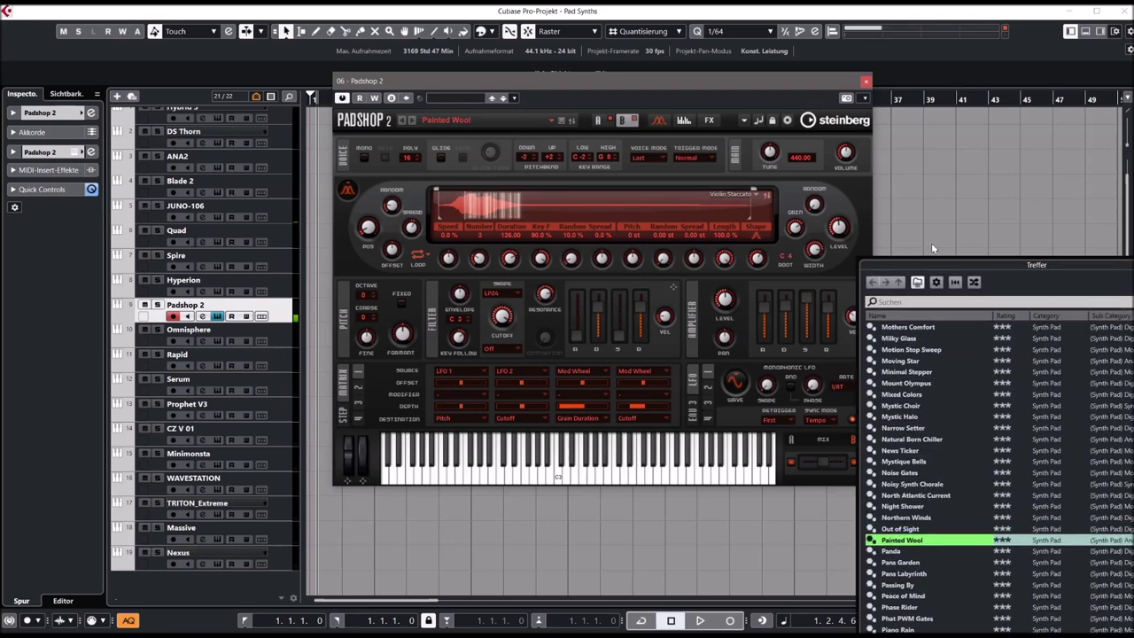
click(798, 394)
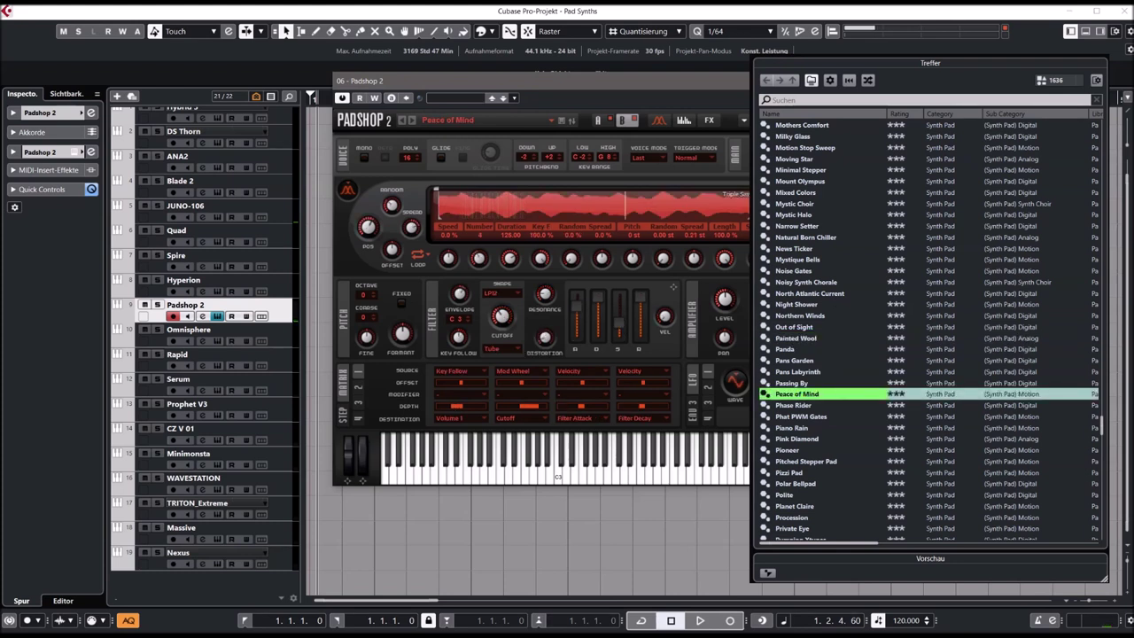
key(Return)
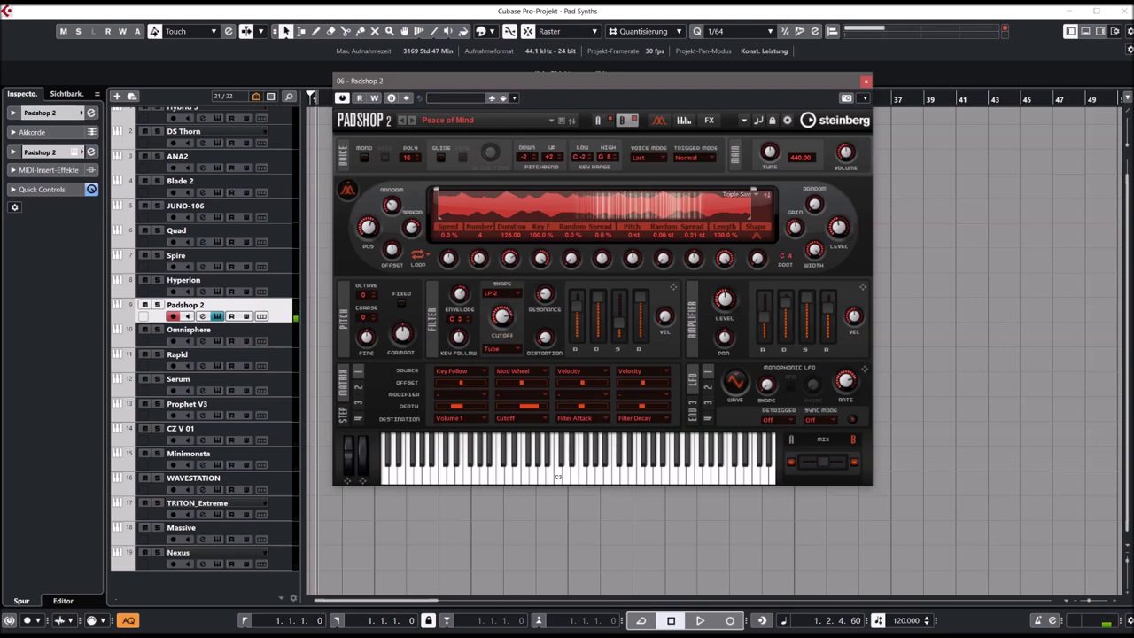
mouse_move(816, 201)
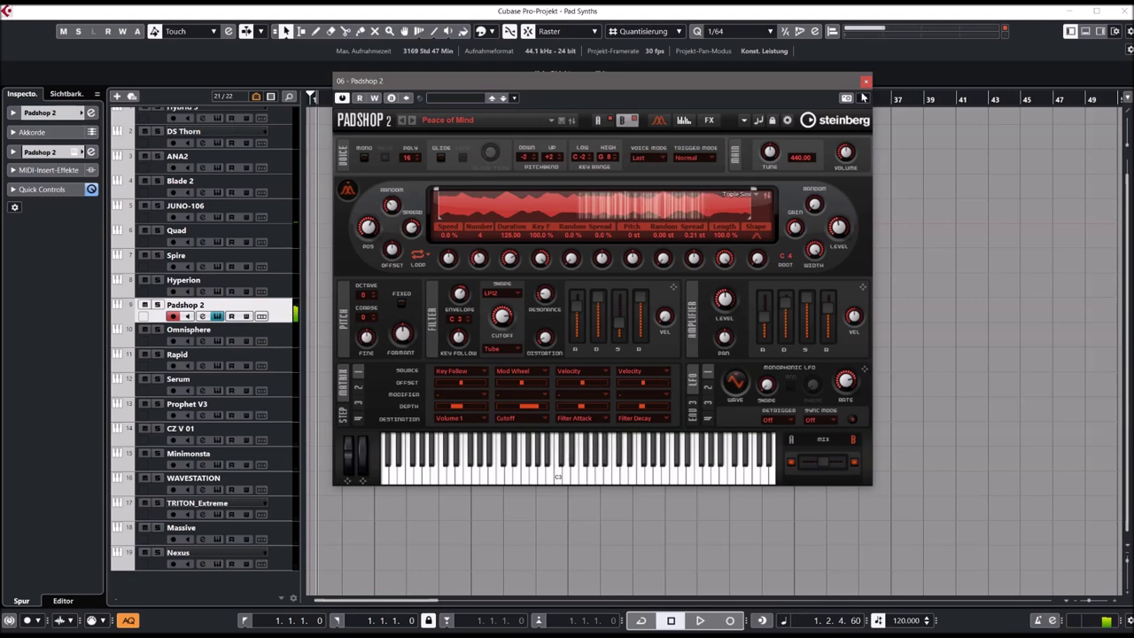
click(867, 82)
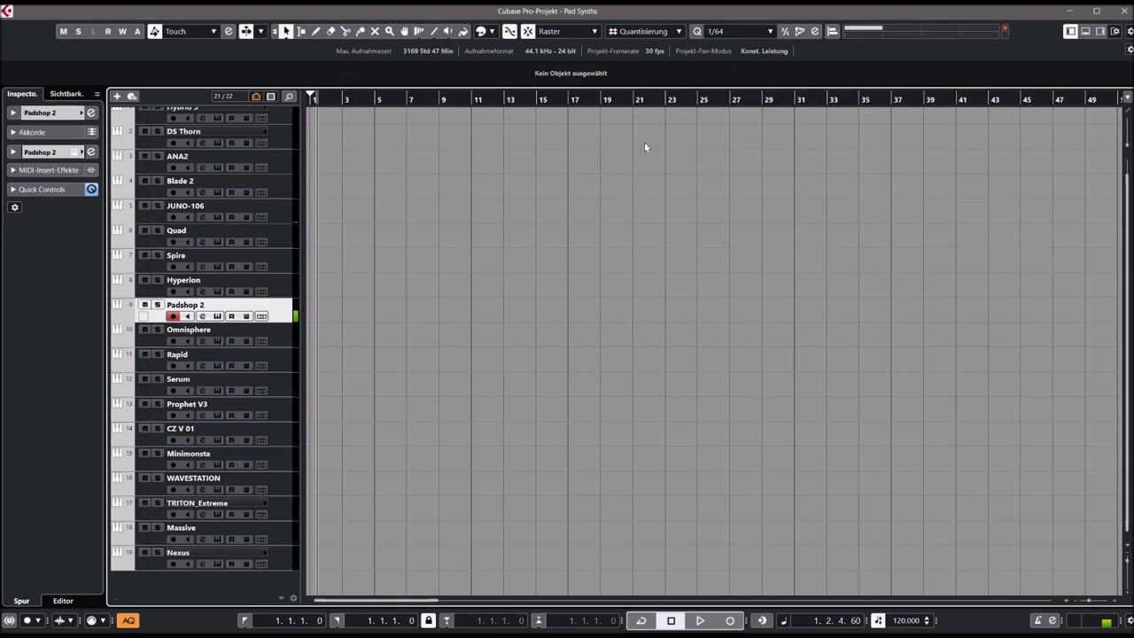
Step: Open the Hyperion instrument from its track and lower the volume of the Randomness layer
click(284, 292)
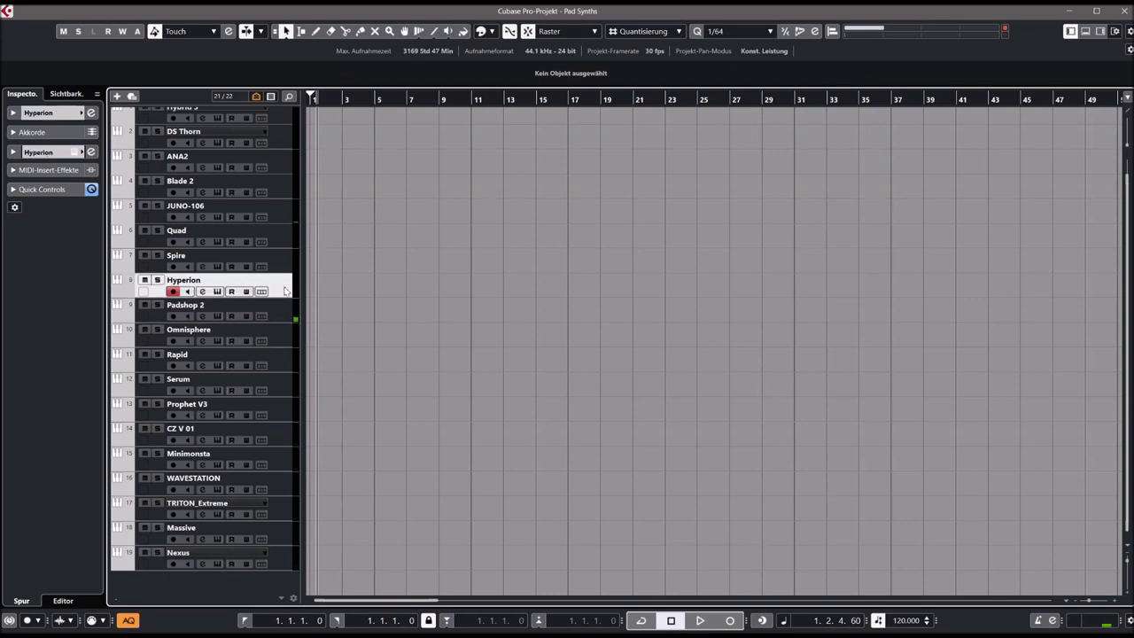
click(71, 152)
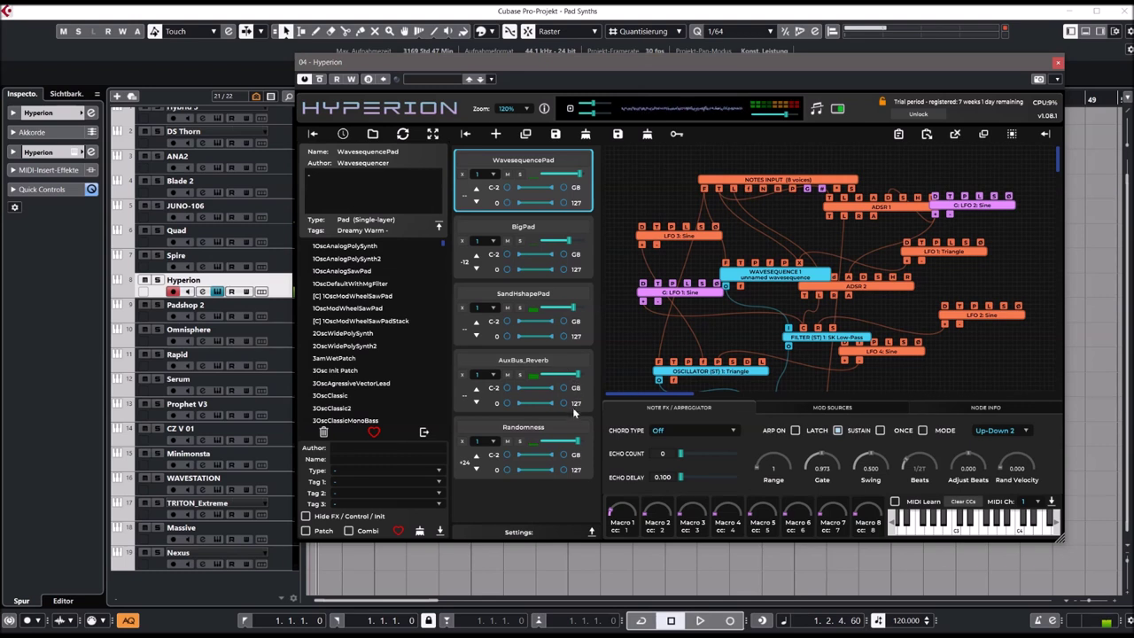
drag(578, 440, 558, 440)
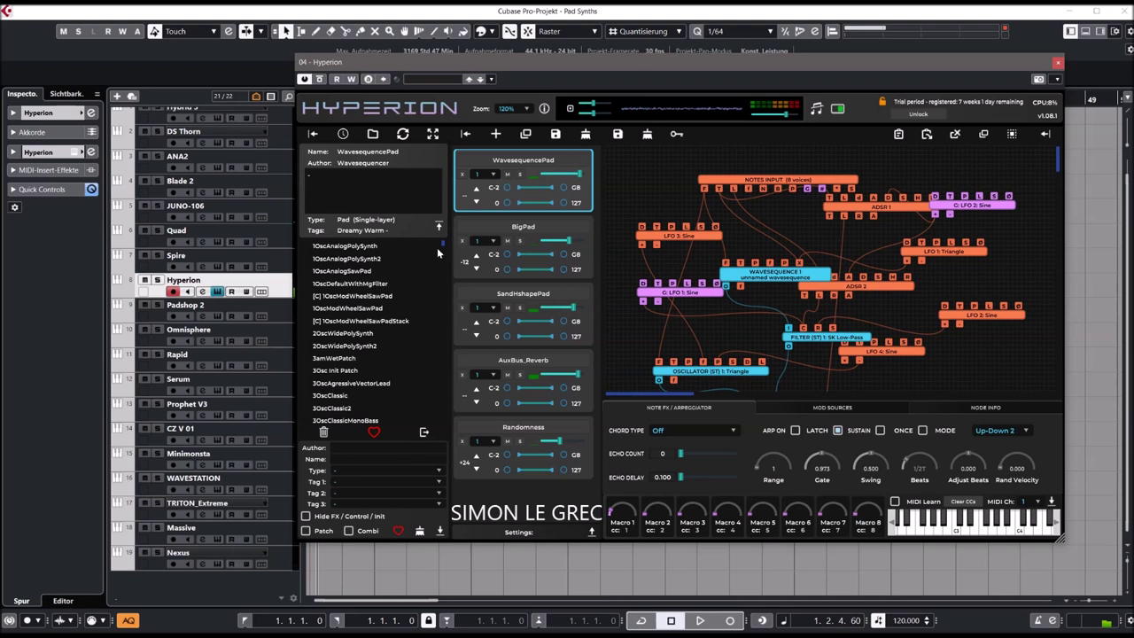
Step: Filter Hyperion's patch list to the type Pad
drag(442, 251, 446, 257)
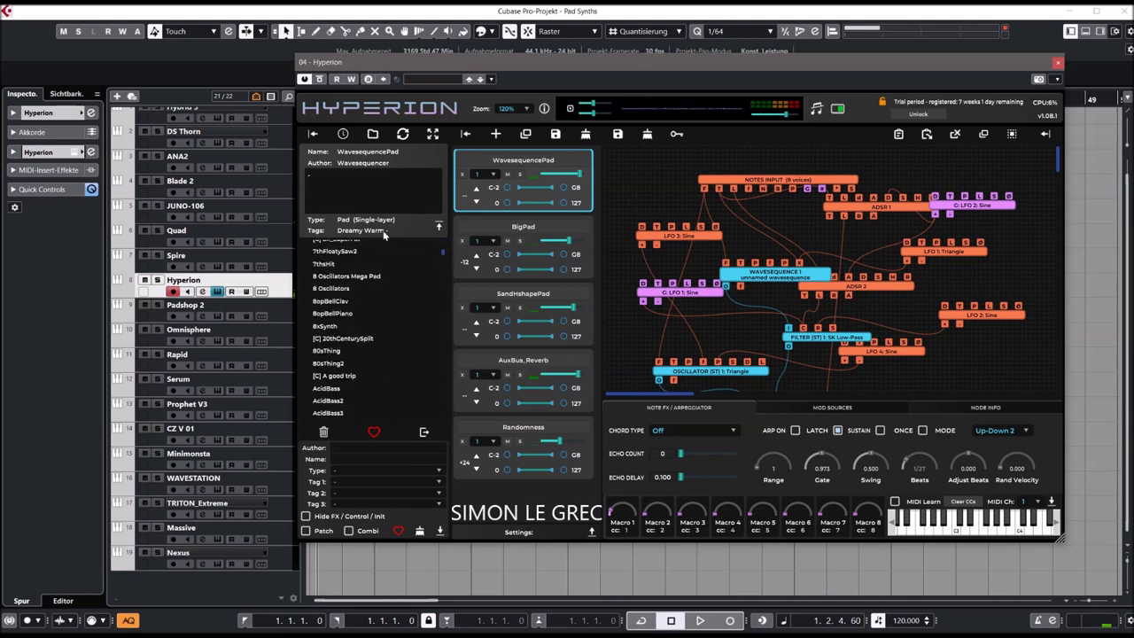
click(350, 473)
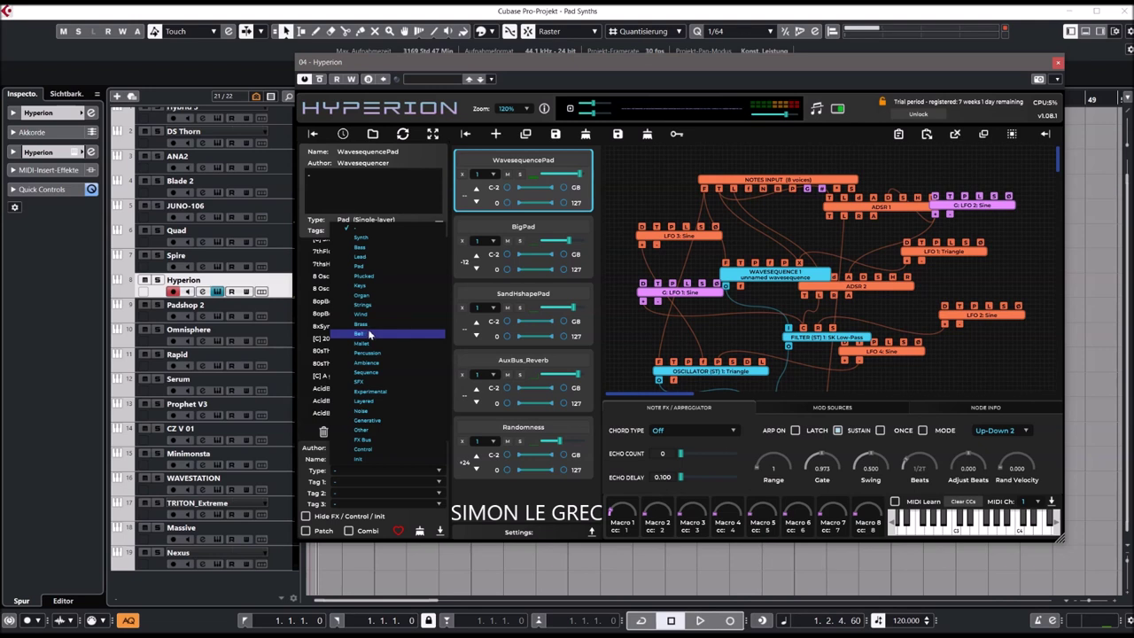
click(369, 267)
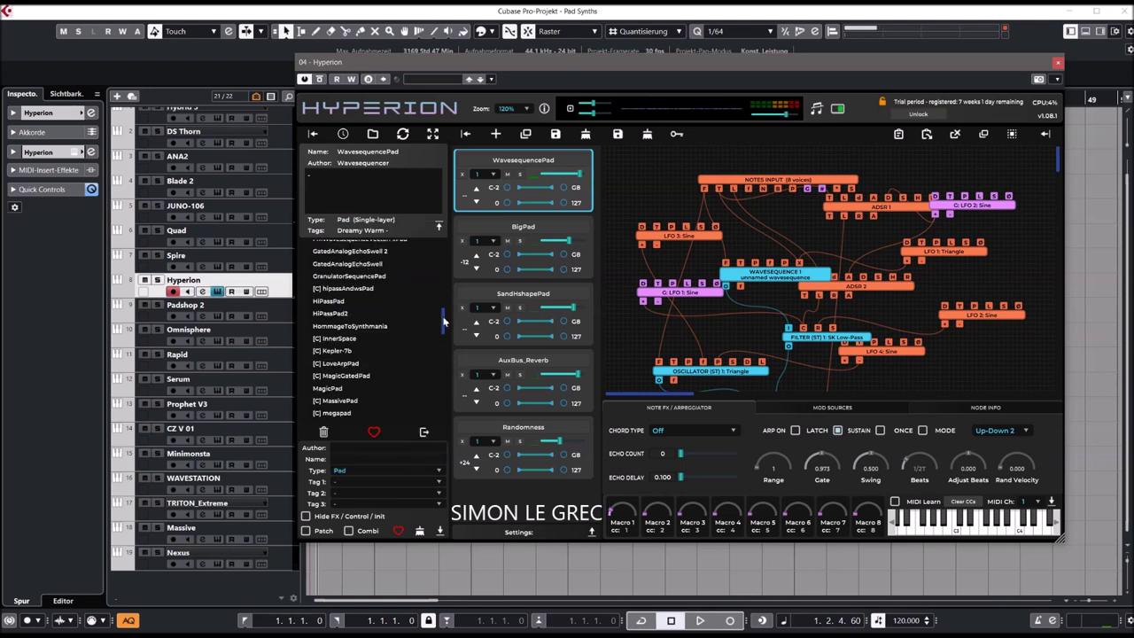
Step: Audition the Hyperion combis MassivePad, megapad and MagicGatedPad one after another
scroll(444, 323, down, 2)
click(350, 323)
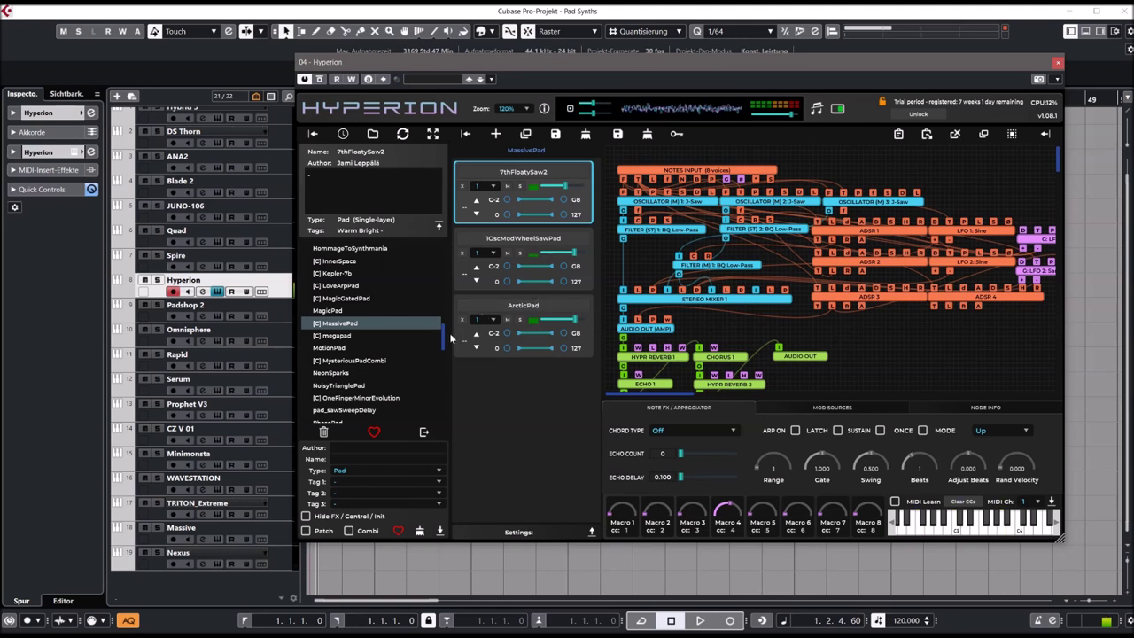
click(350, 338)
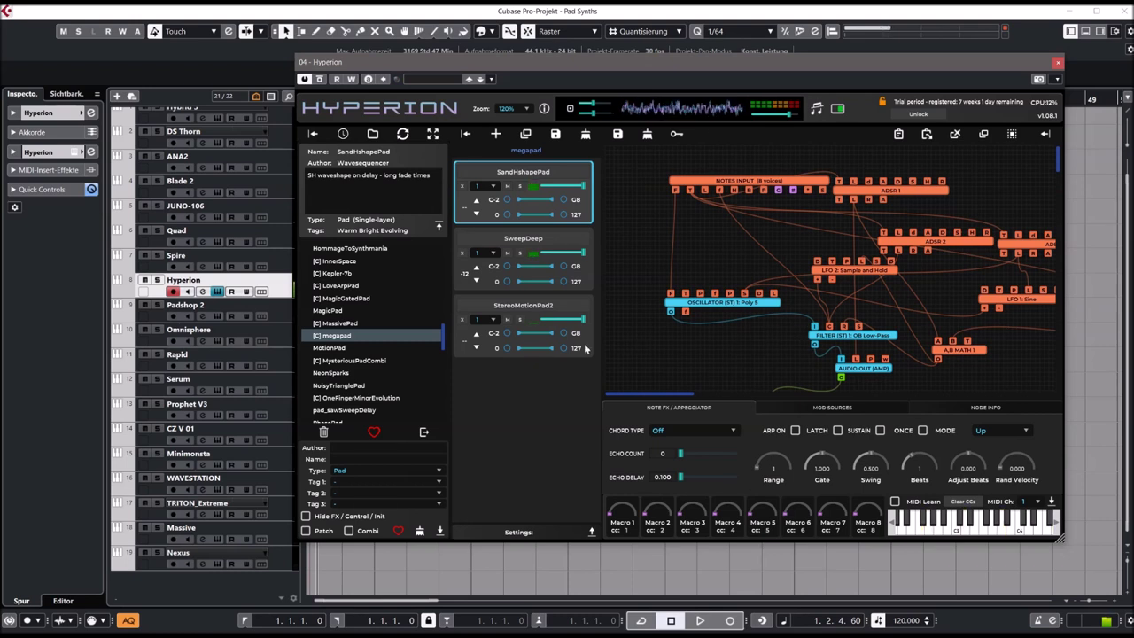
click(360, 299)
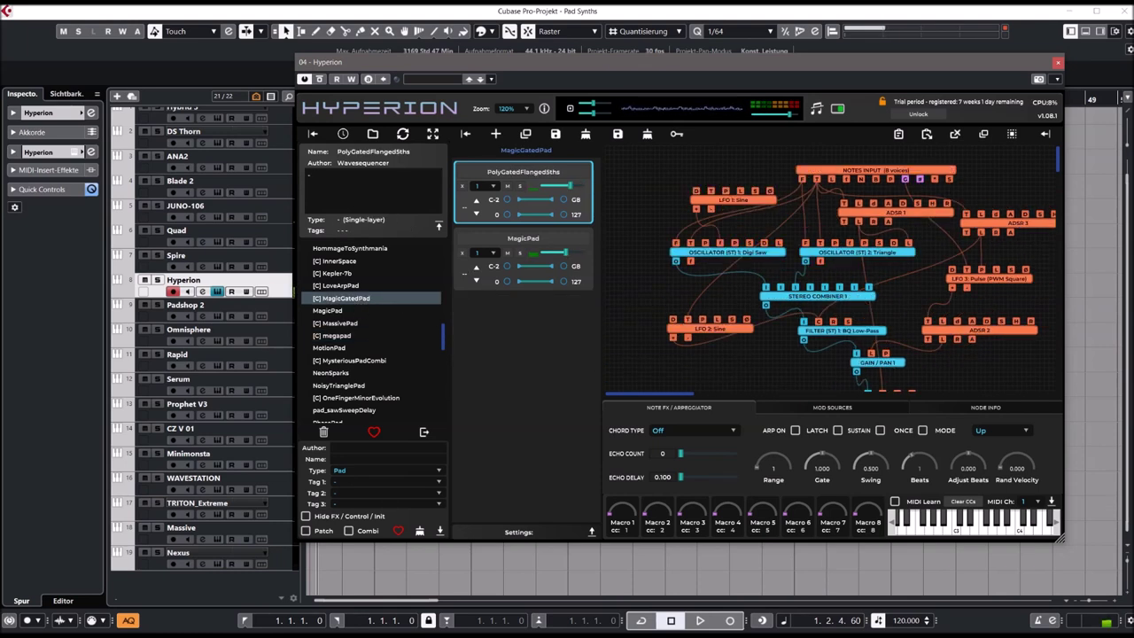
Step: Pick the classic saw pad patch further down Hyperion's list, followed by the combi Phasey Layers, and audition the combi
drag(444, 344, 446, 365)
click(332, 329)
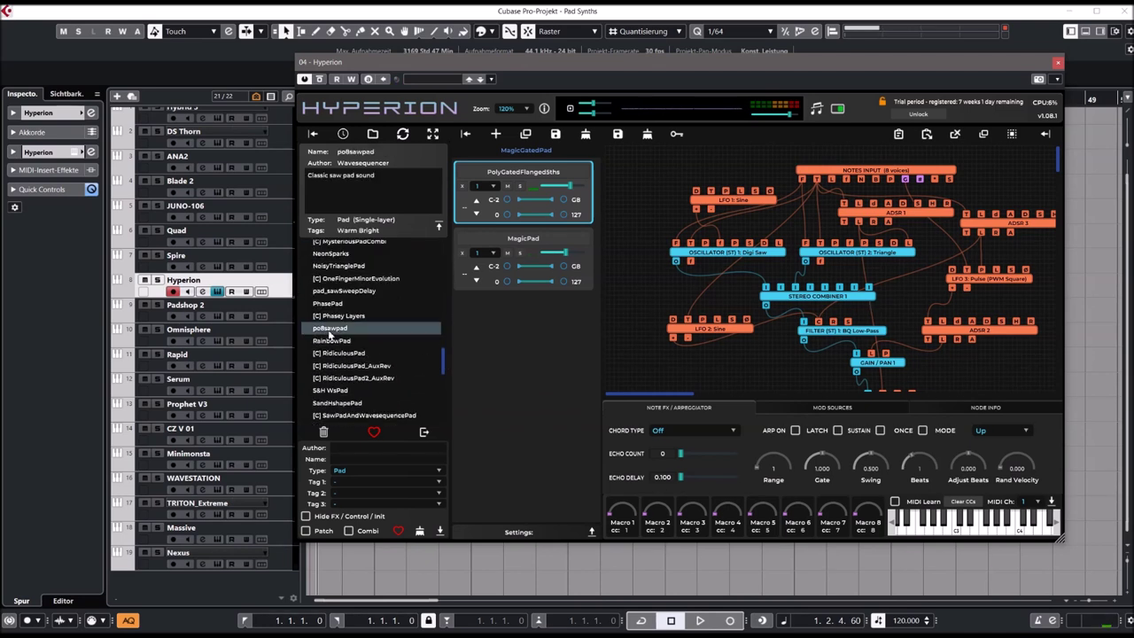
click(346, 317)
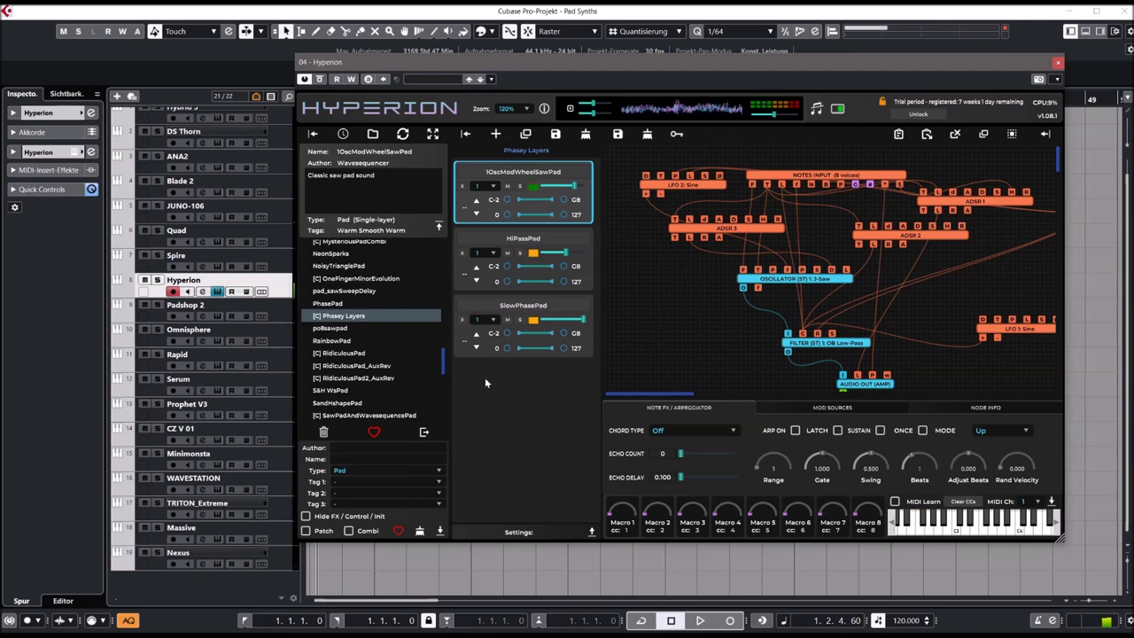
Step: Load SlowPhasePad into the first layer of Phasey Layers and lower the HiPassPad layer's volume
scroll(416, 379, down, 3)
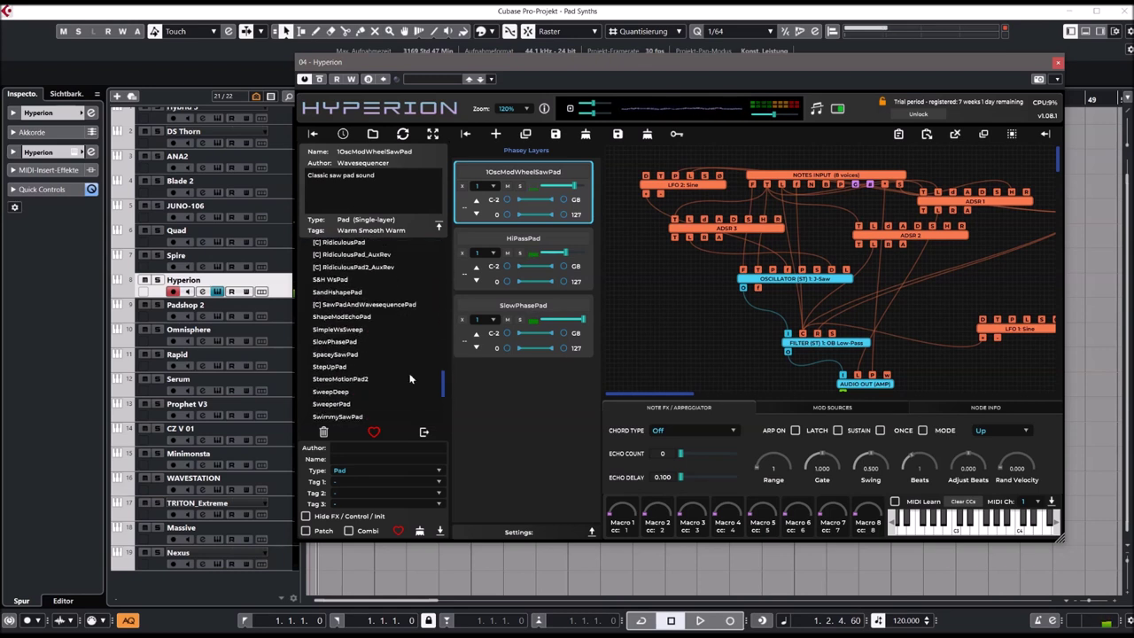
click(345, 342)
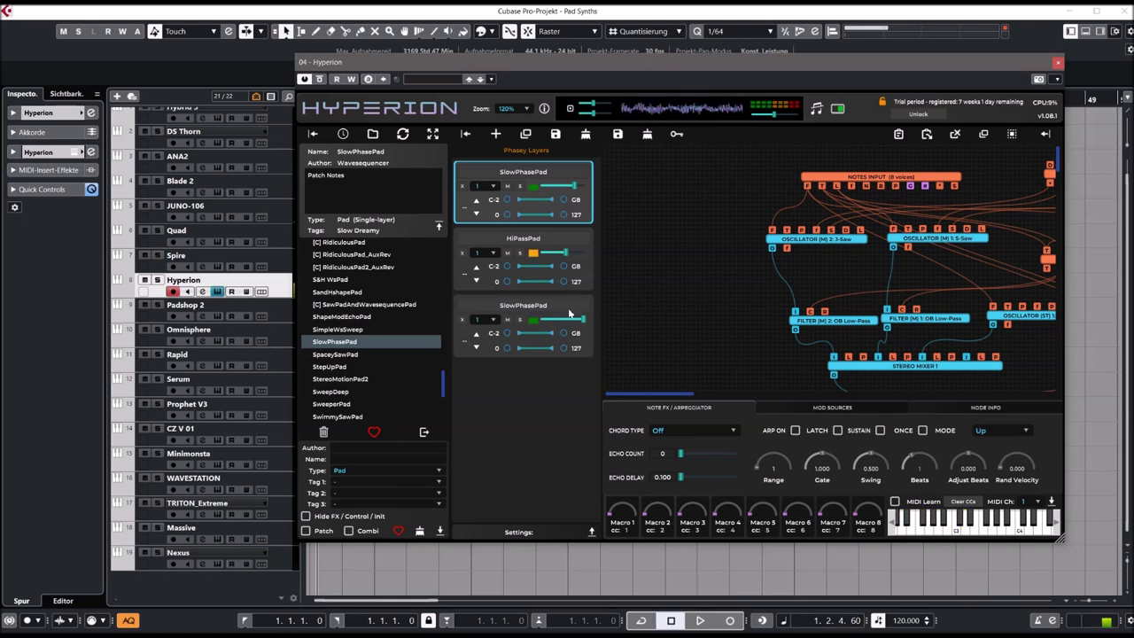
drag(565, 254, 544, 256)
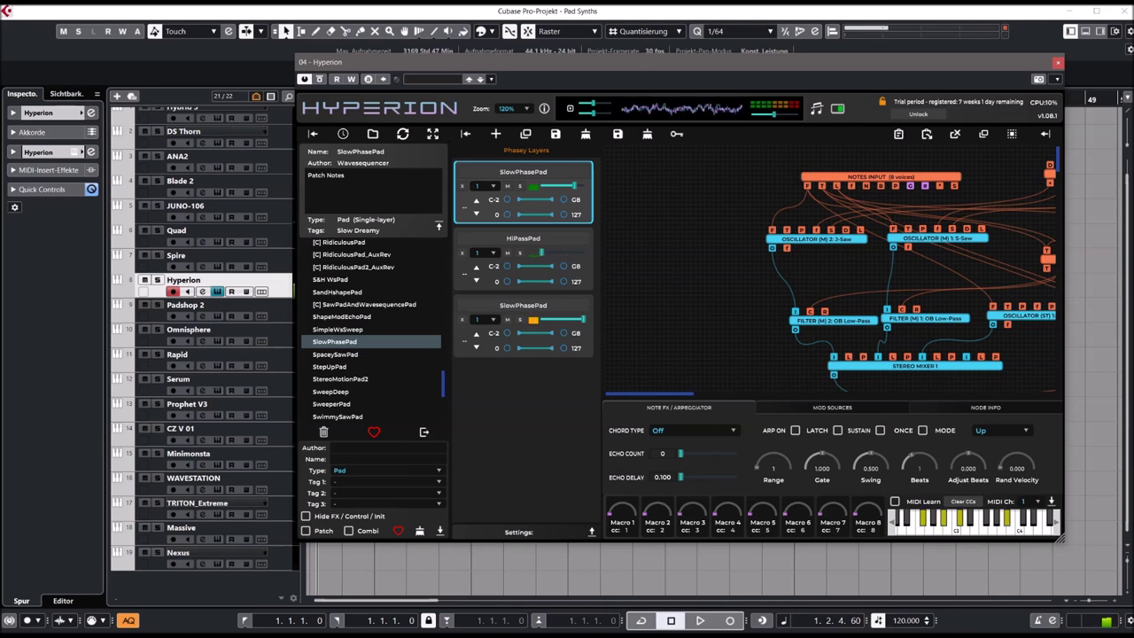
Step: Load SweeperPad into the first layer of Phasey Layers, audition it, and close Hyperion
click(341, 406)
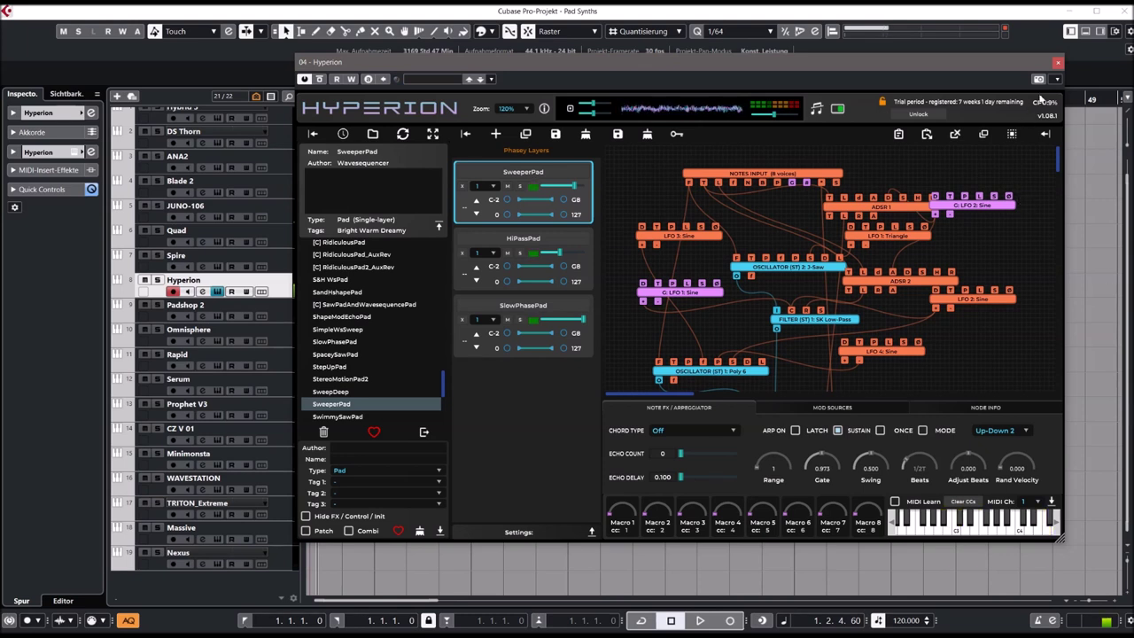
click(1058, 64)
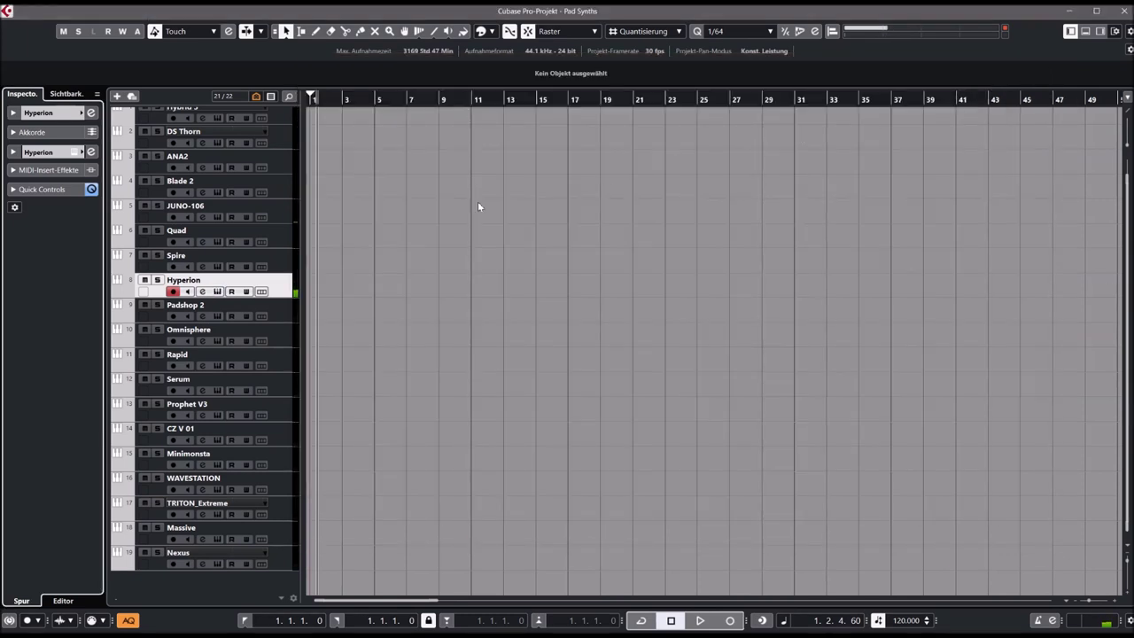
Step: Open the Spire instrument from its track, point out its unison mode settings, and show its preset browser
click(285, 268)
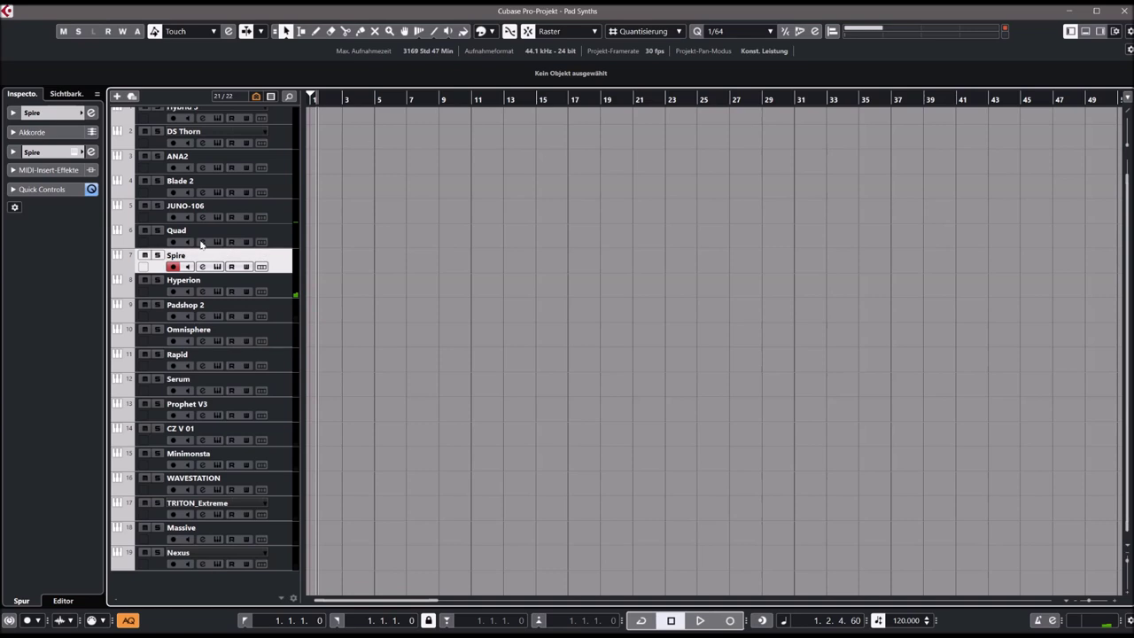
click(90, 152)
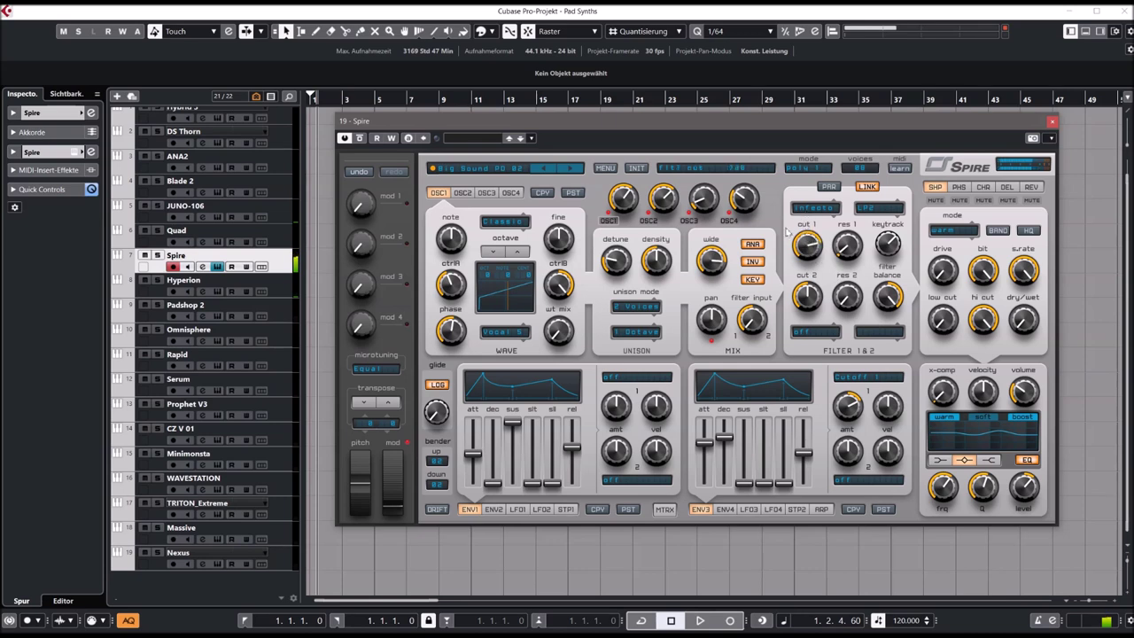
click(644, 302)
click(645, 330)
click(493, 169)
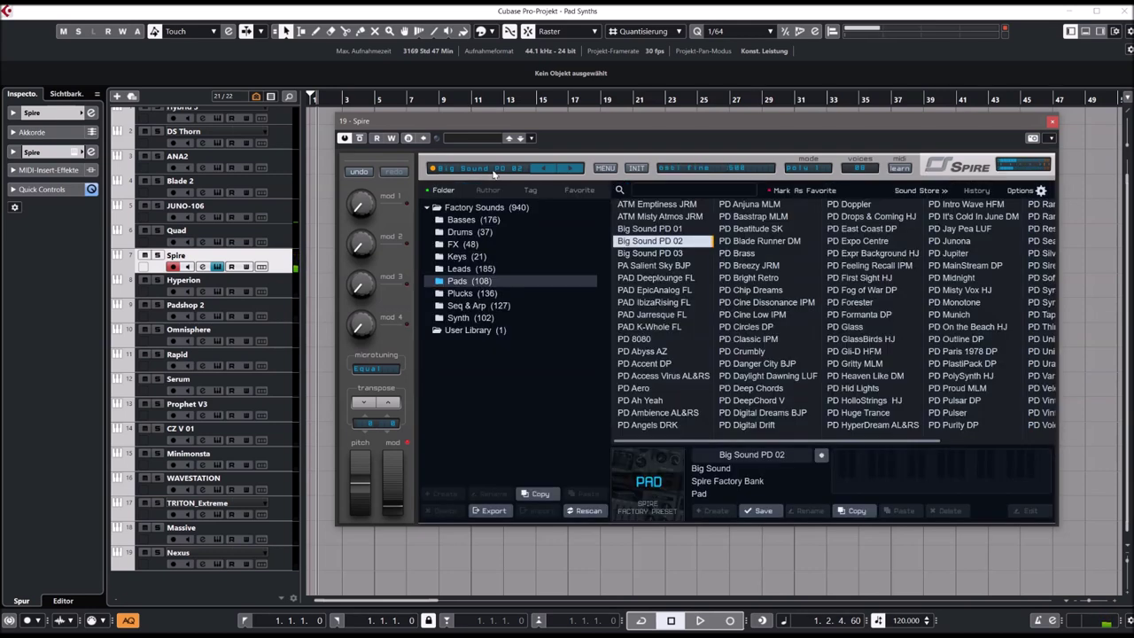
Step: Audition PA Salient Sky BJP and PD 8080 from Spire's Pads folder, and return to the synth controls
click(648, 266)
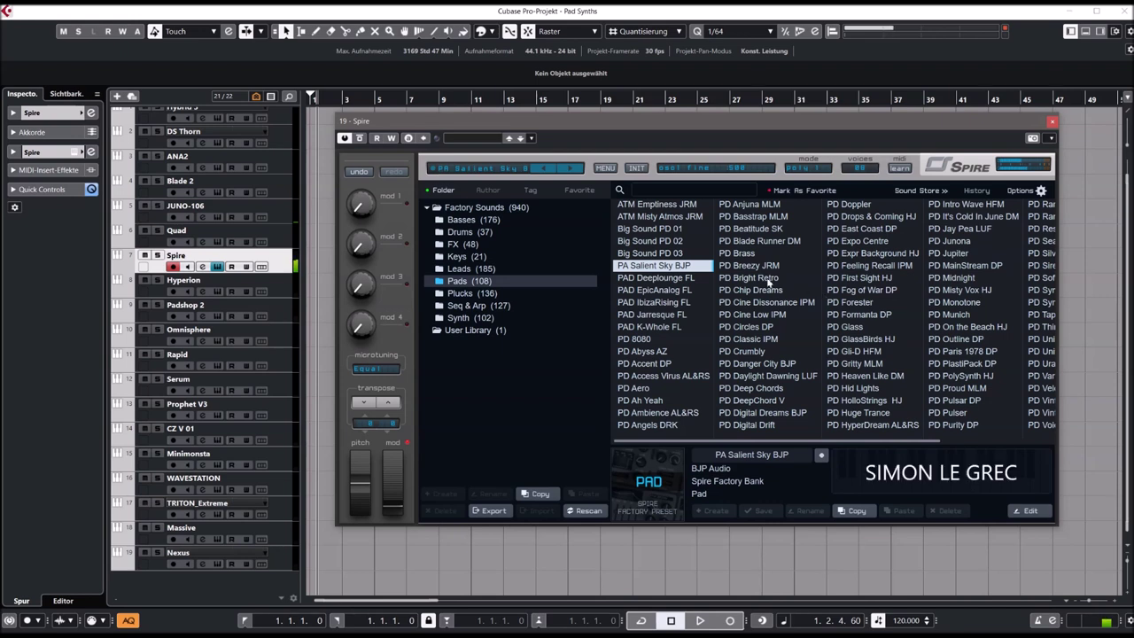
click(647, 339)
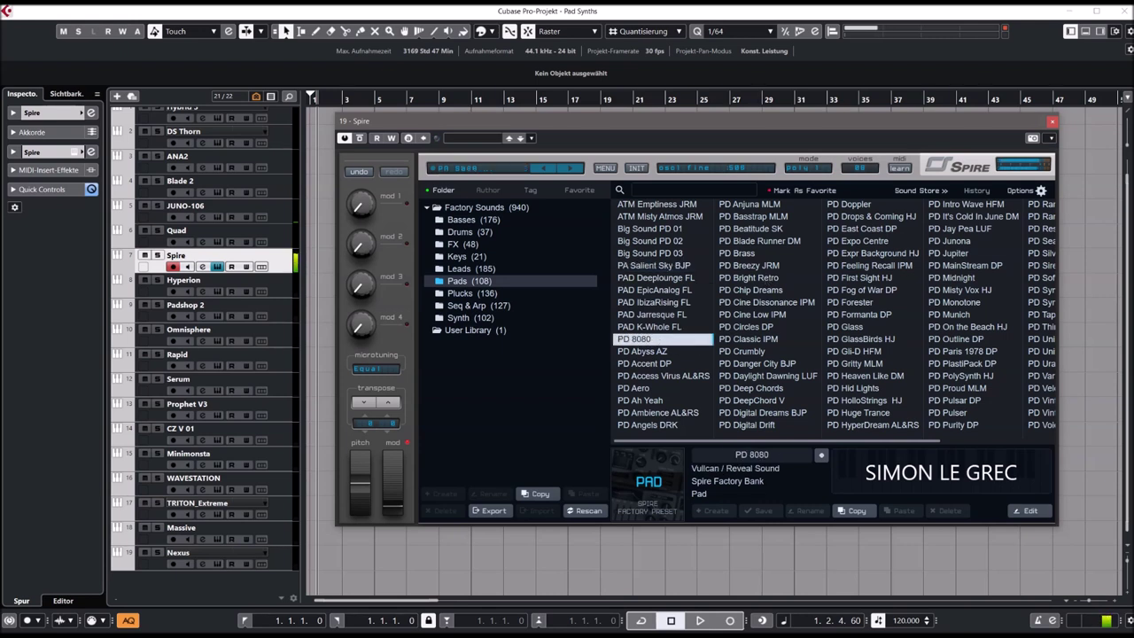
click(506, 173)
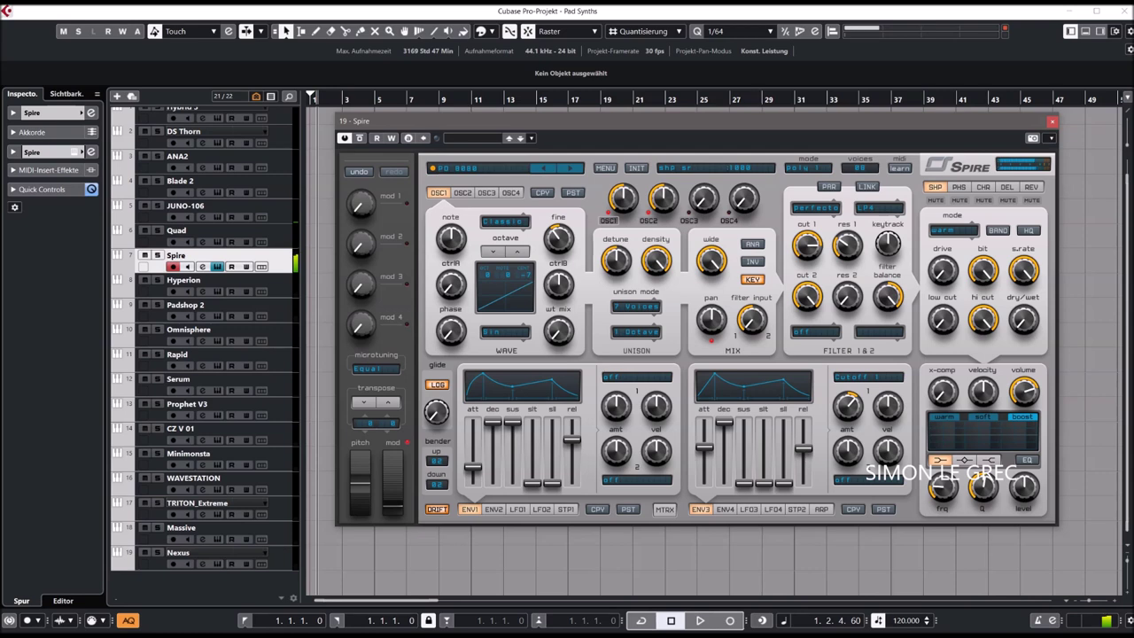
Step: Load PD Danger City BJP from Spire's Pads folder, audition it, and return to the synth controls
click(465, 176)
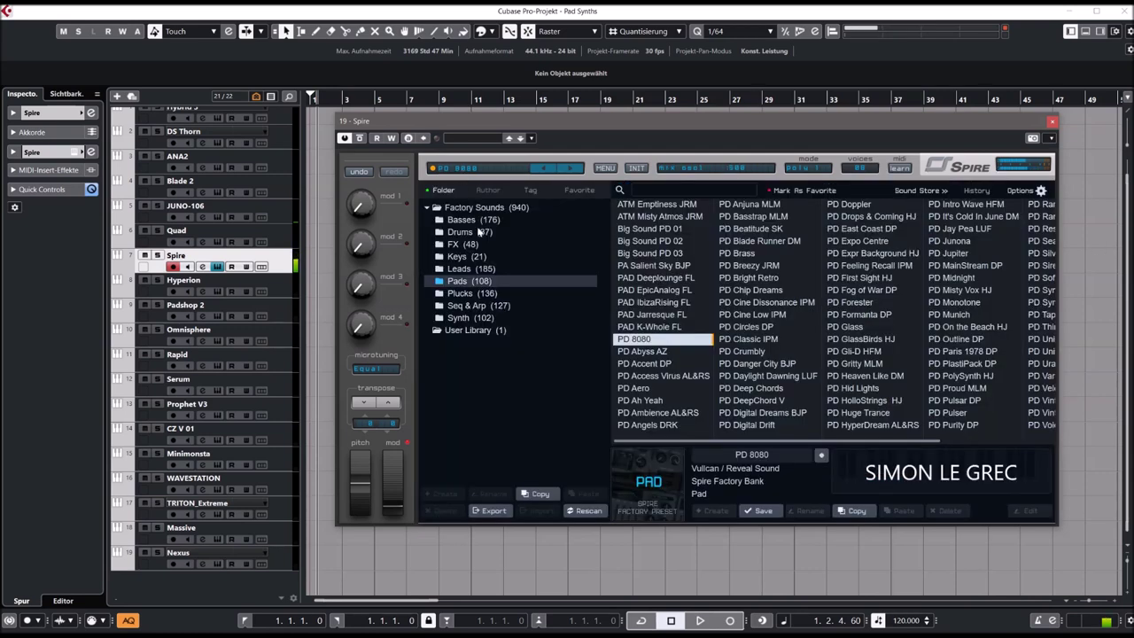
click(763, 365)
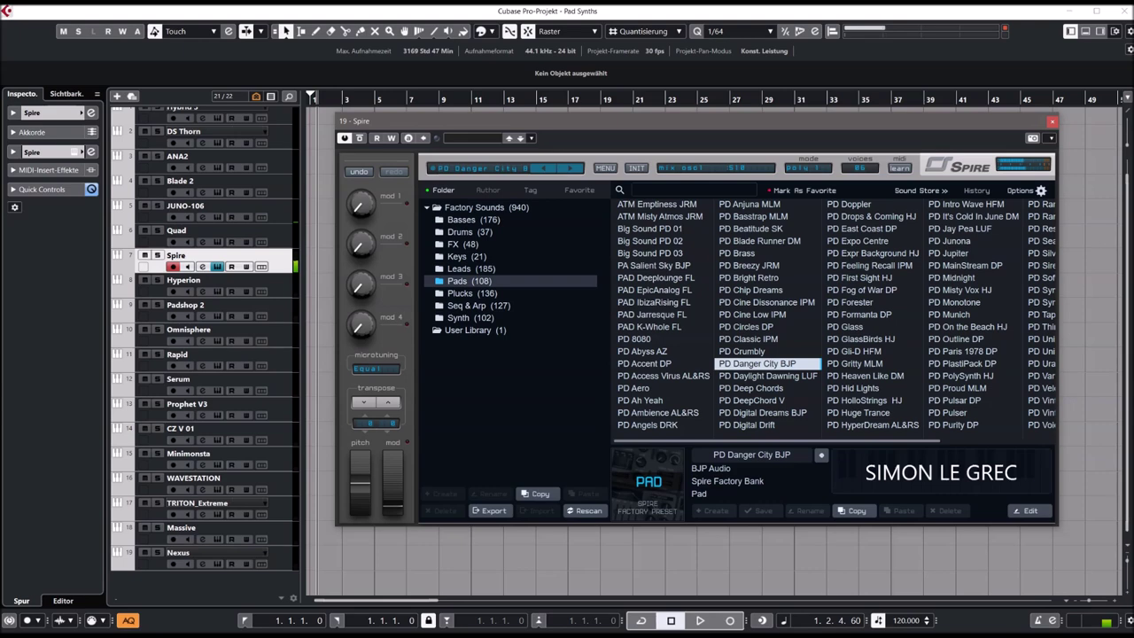
click(501, 169)
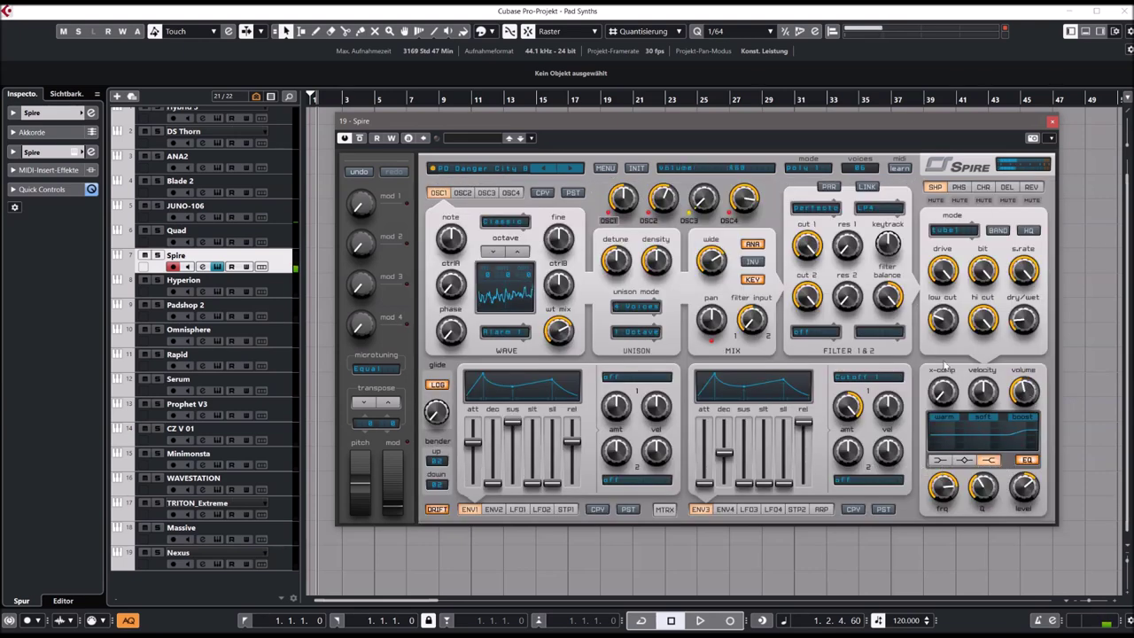
Step: Reopen Spire's preset browser and audition the pads PD Midnight and PD HyperDream AL&RS
click(489, 171)
click(954, 278)
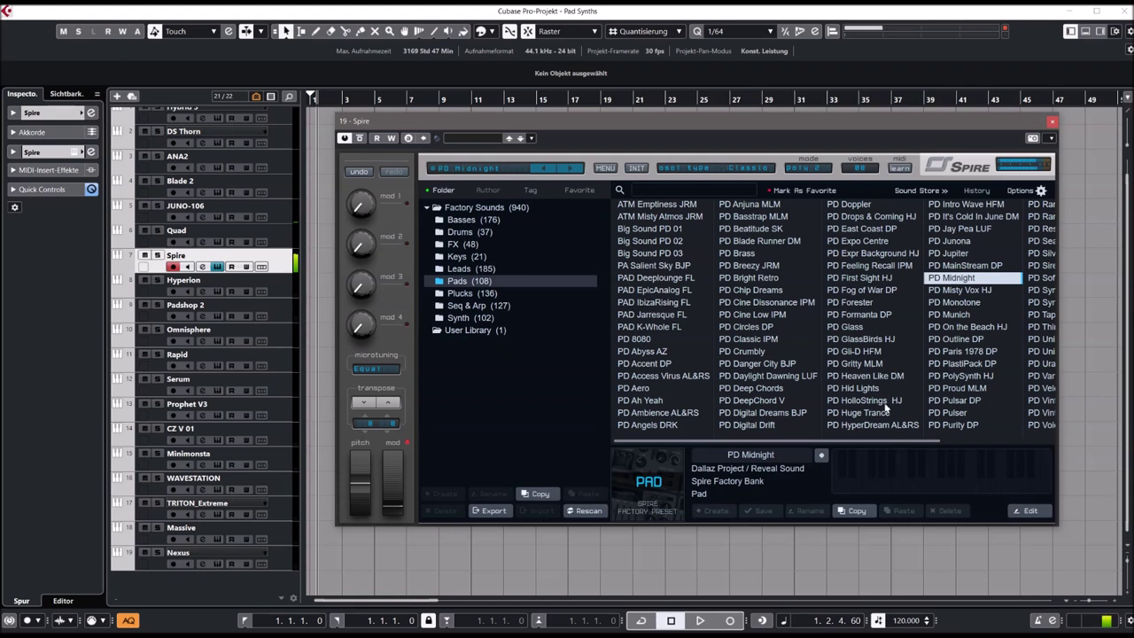
click(867, 429)
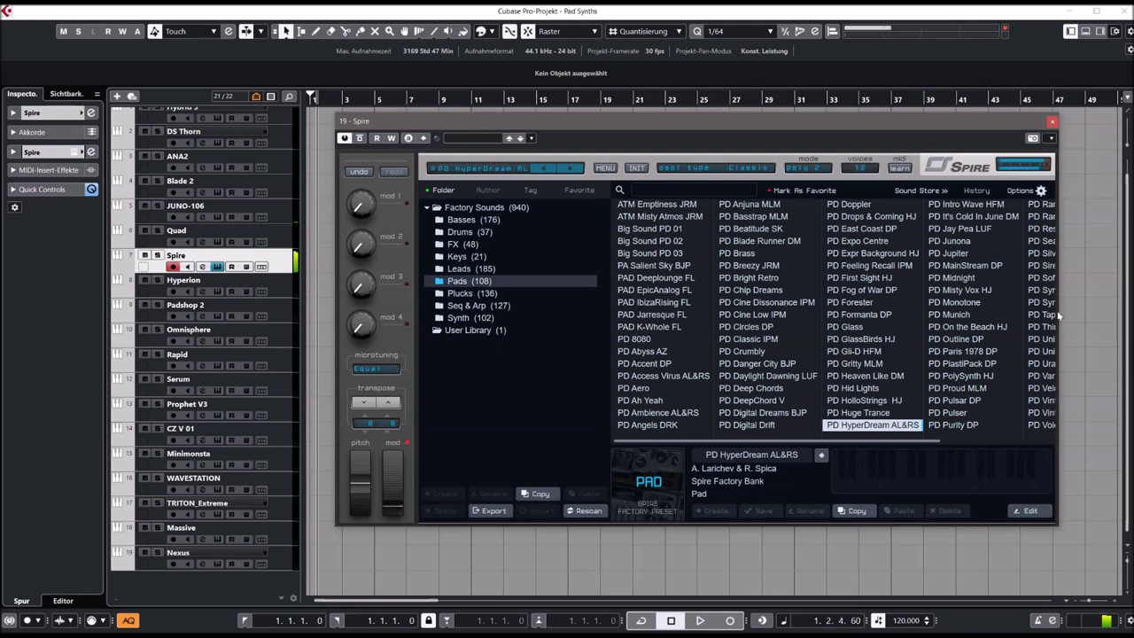
Step: Return to Spire's synth controls, toggle the boost option in the EQ section, and reopen the preset browser
click(488, 171)
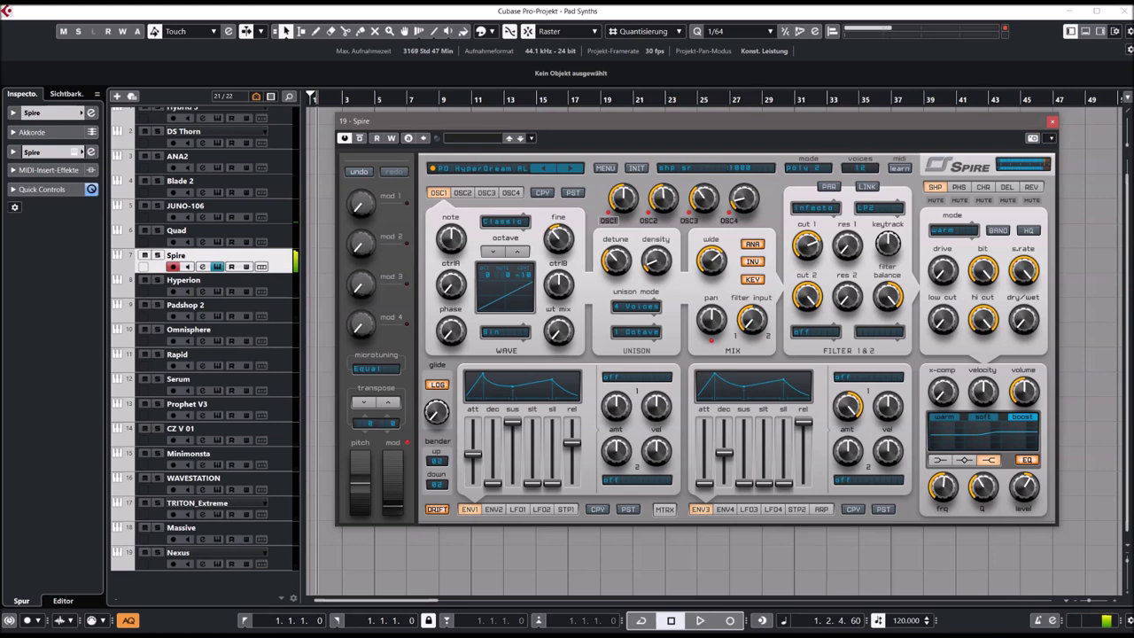
click(1026, 422)
click(1026, 422)
click(484, 169)
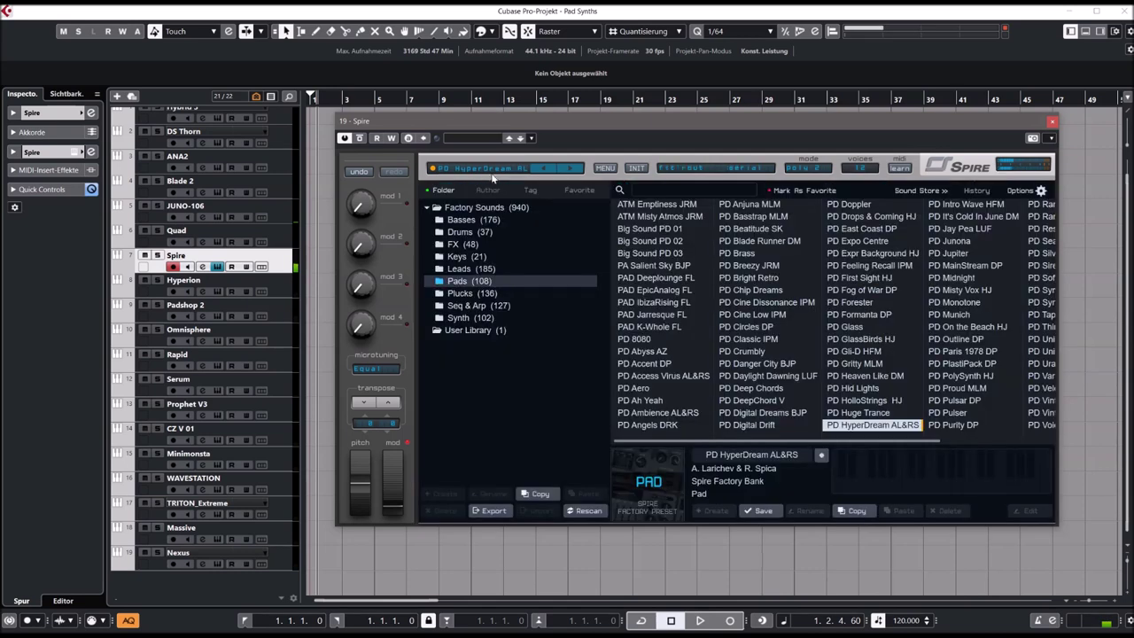
Step: Audition PD Proud MLM, PD Warm HFM and PD Warm 80's from Spire's Pads folder, and close the instrument
drag(824, 443, 946, 441)
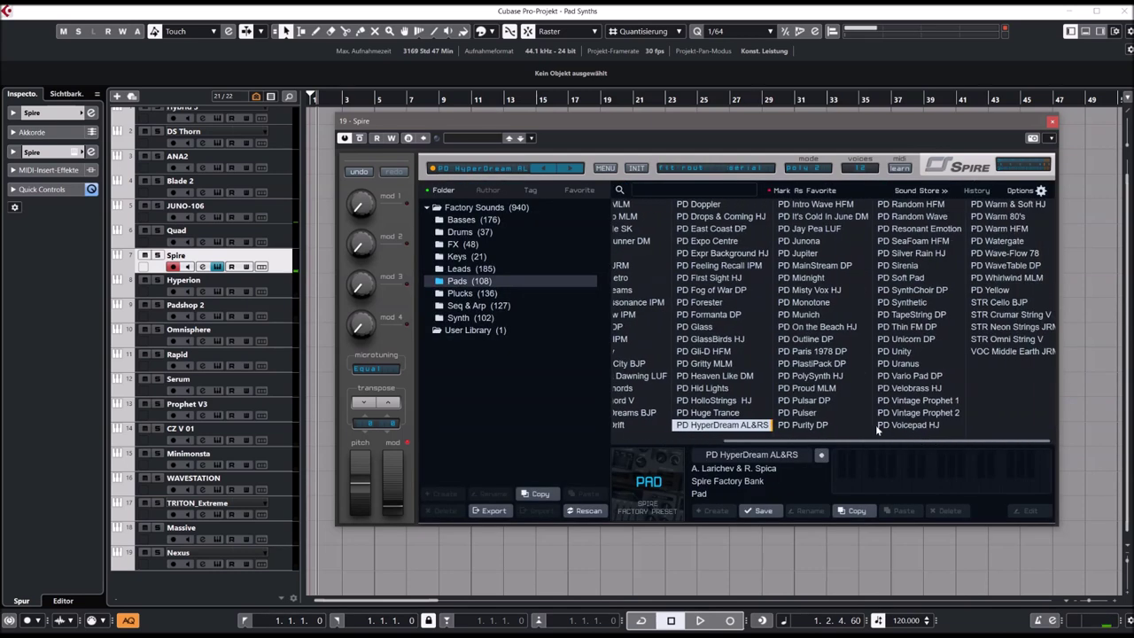
click(803, 390)
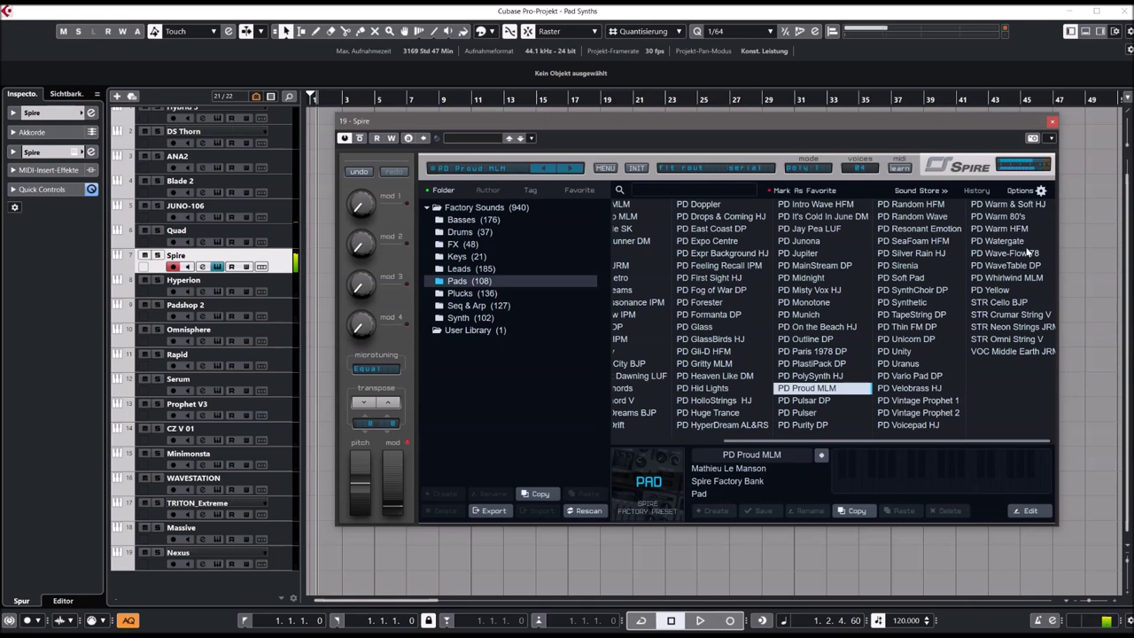
click(997, 229)
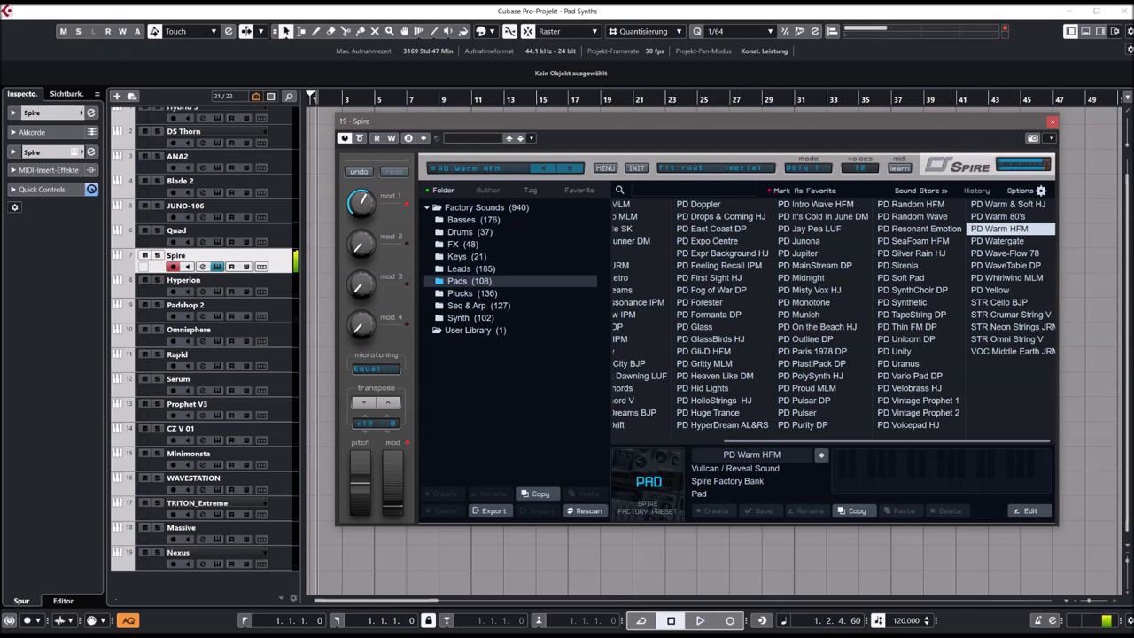
click(996, 219)
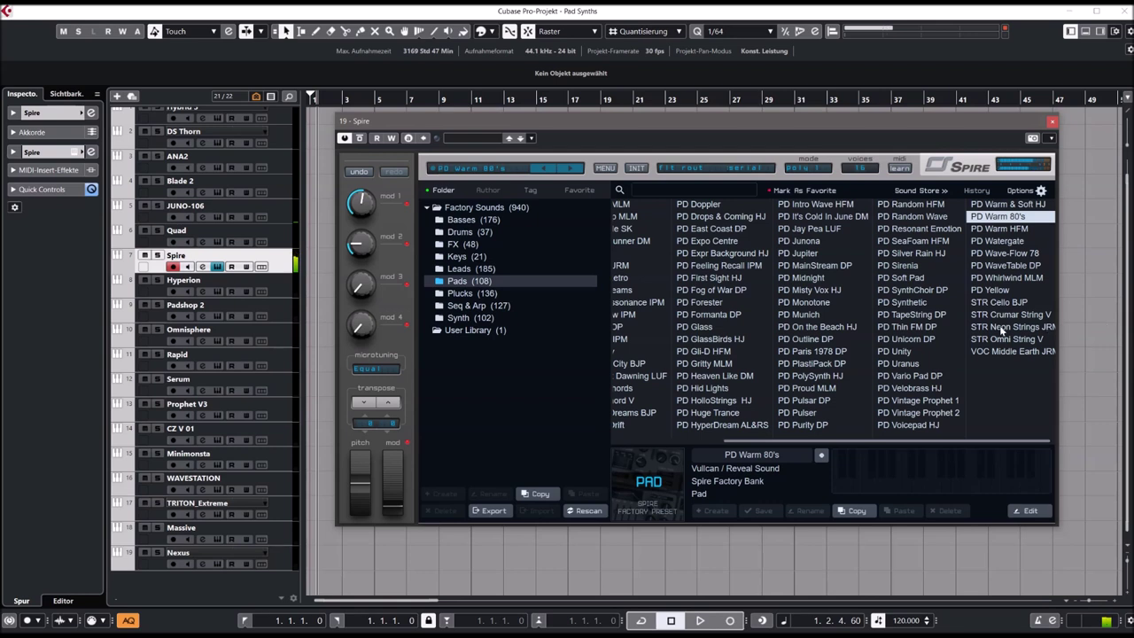
click(1052, 123)
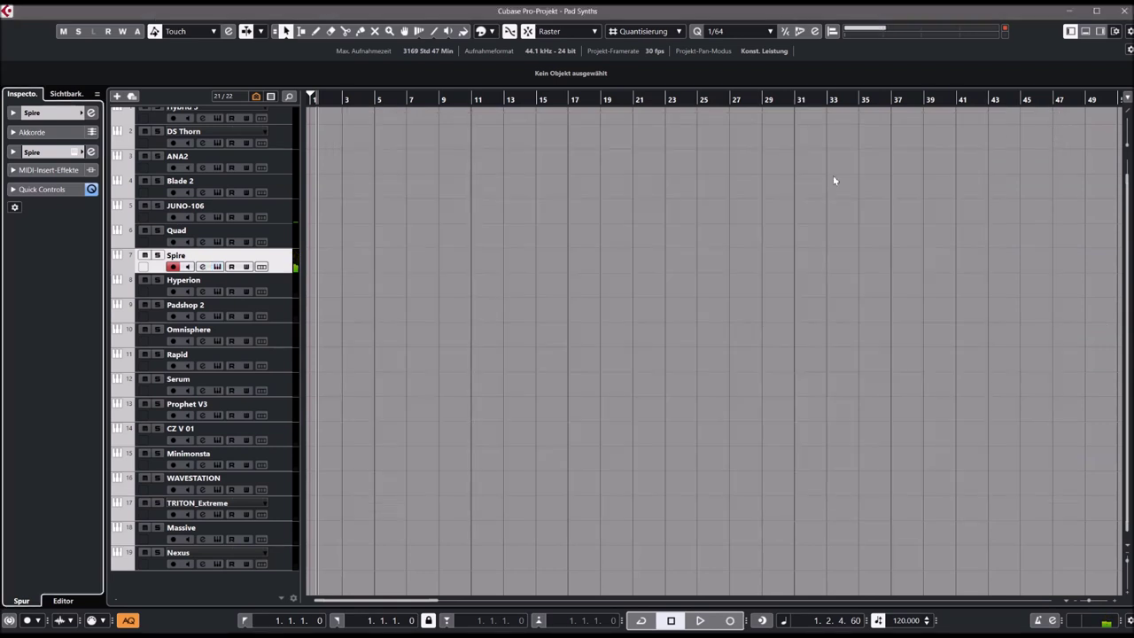
Step: Open the Quad instrument from its track, reposition its window, and look through the presets of the current bank
click(276, 235)
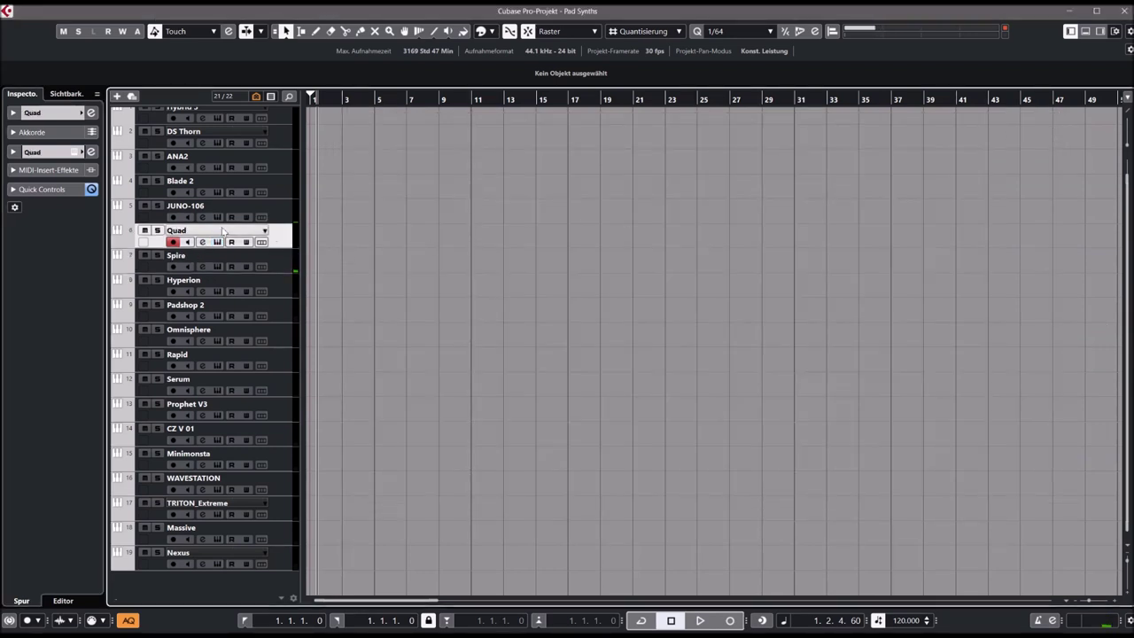
click(90, 152)
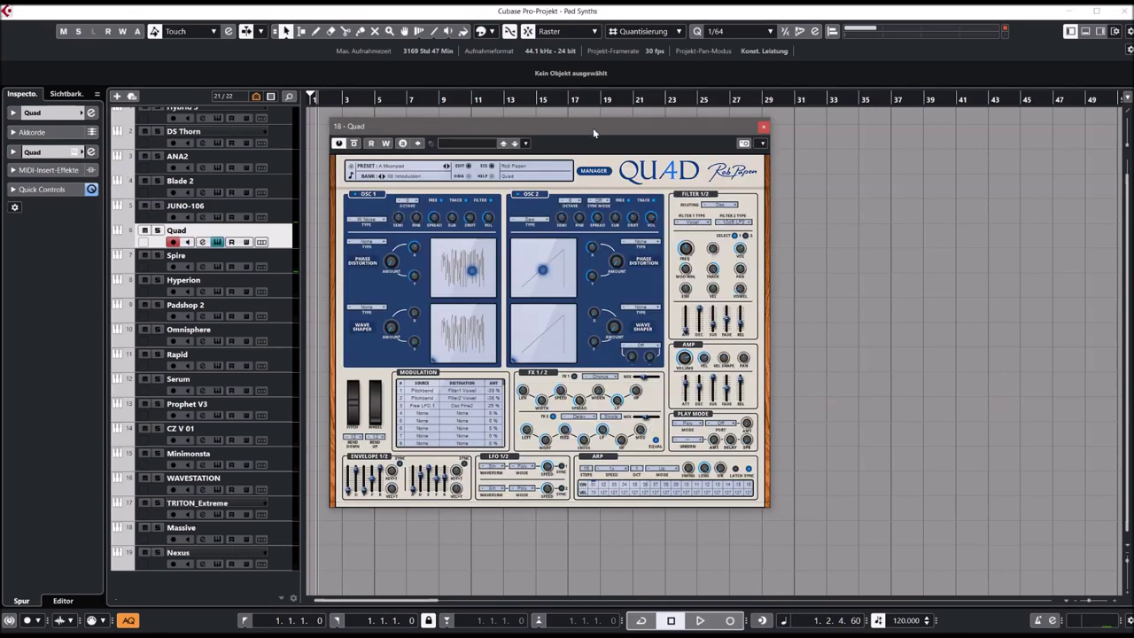
drag(591, 127, 685, 128)
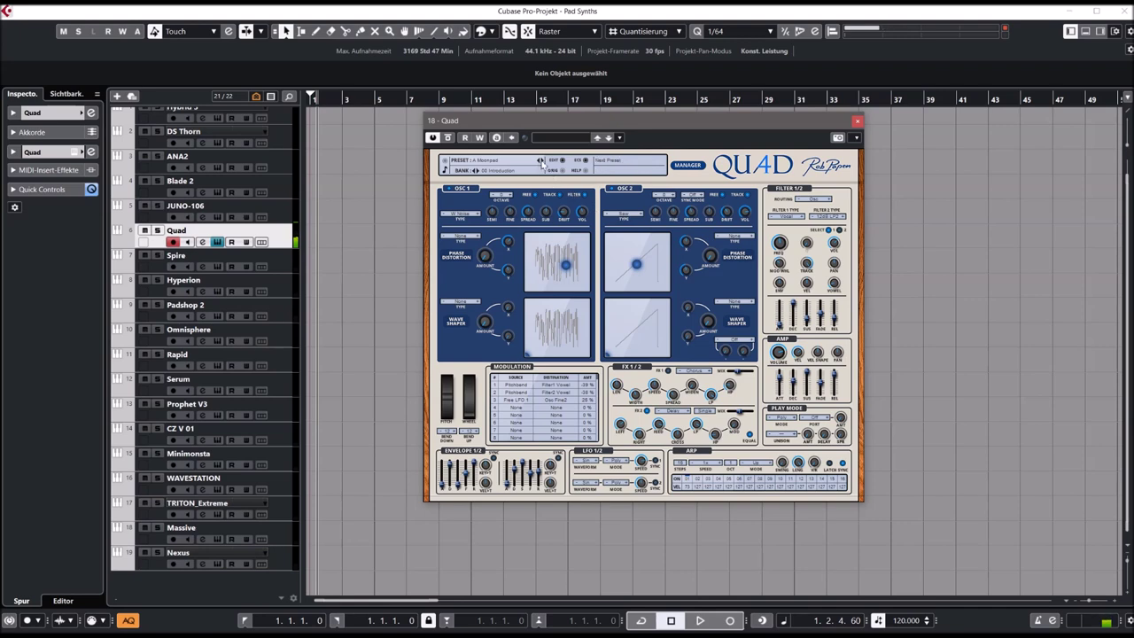
click(501, 164)
mouse_move(540, 164)
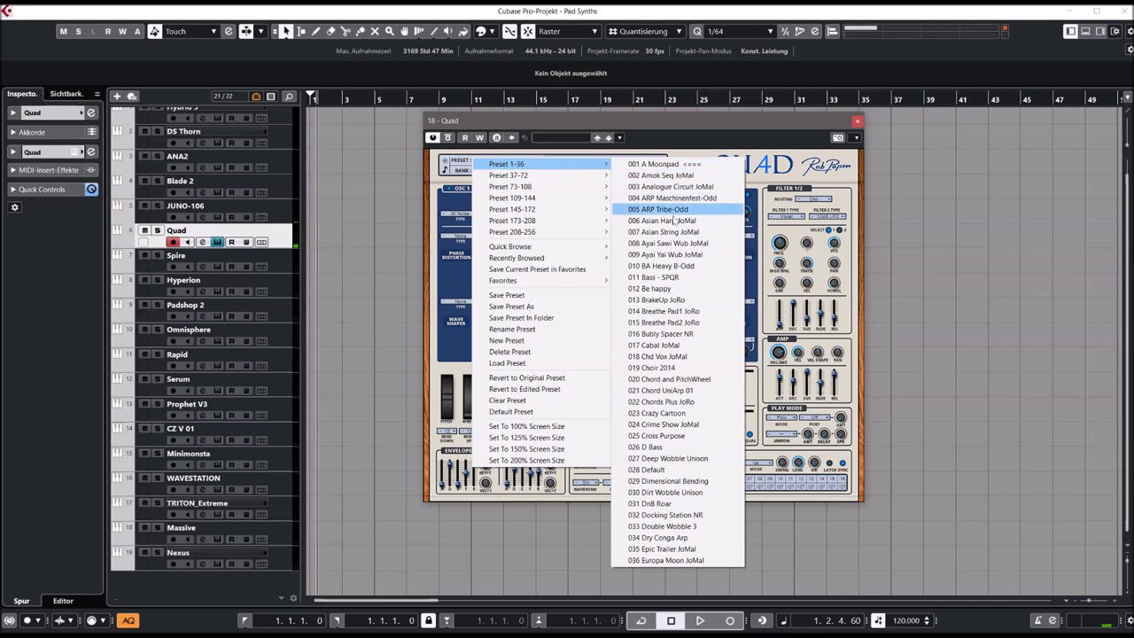
click(705, 133)
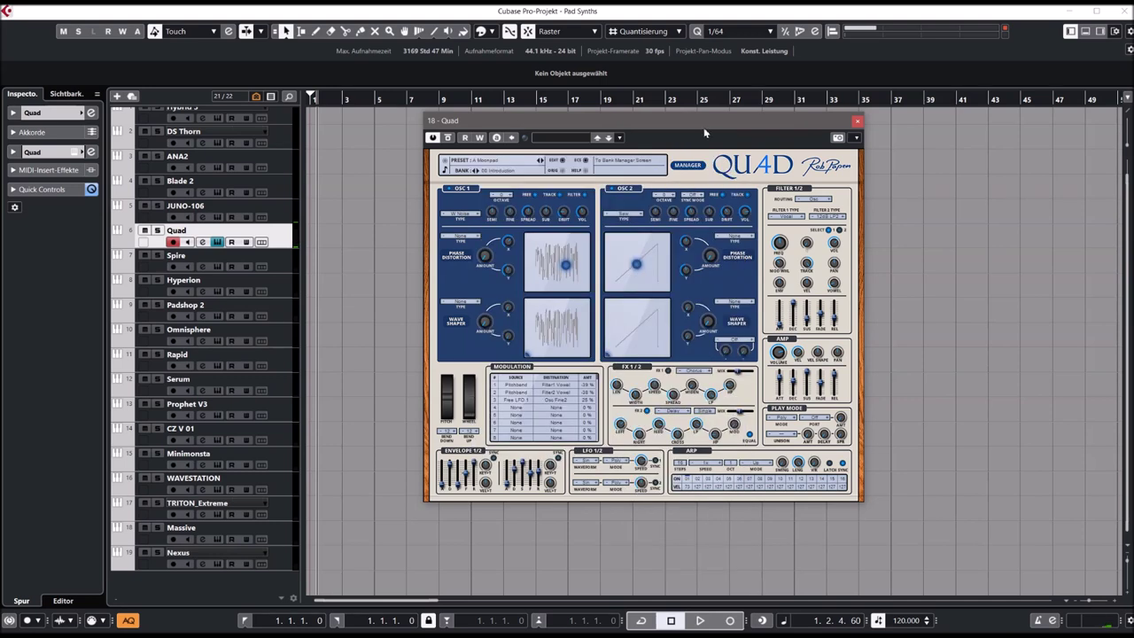
Step: Load the next Quad preset, Amok Seq JoMal, followed by Ayai Yai Wub JoMal from the same bank
click(541, 162)
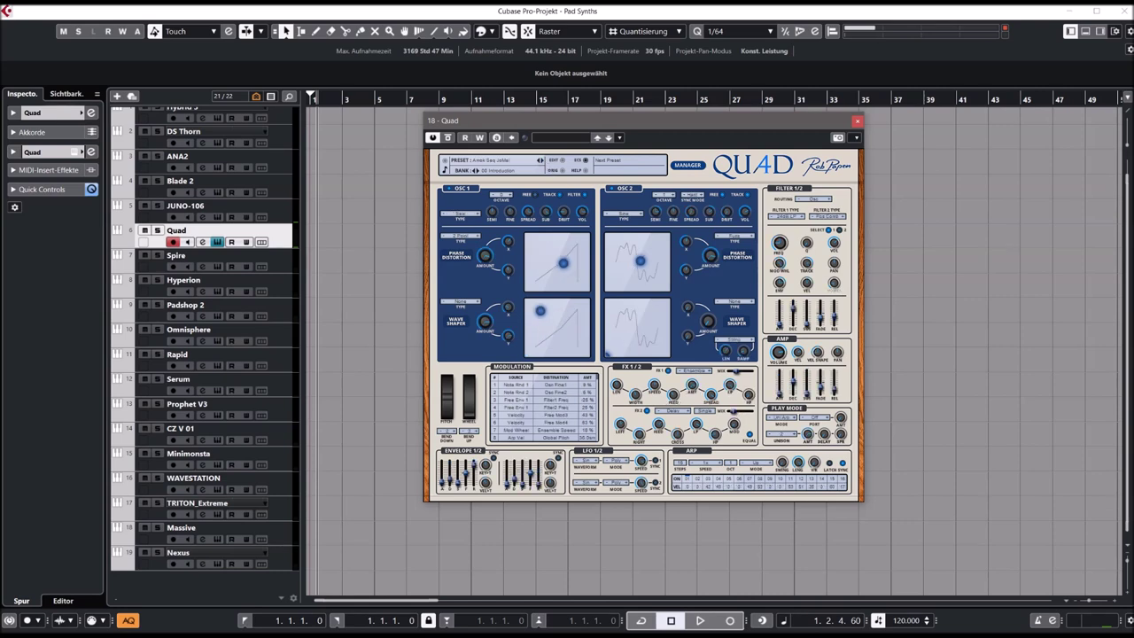
click(493, 161)
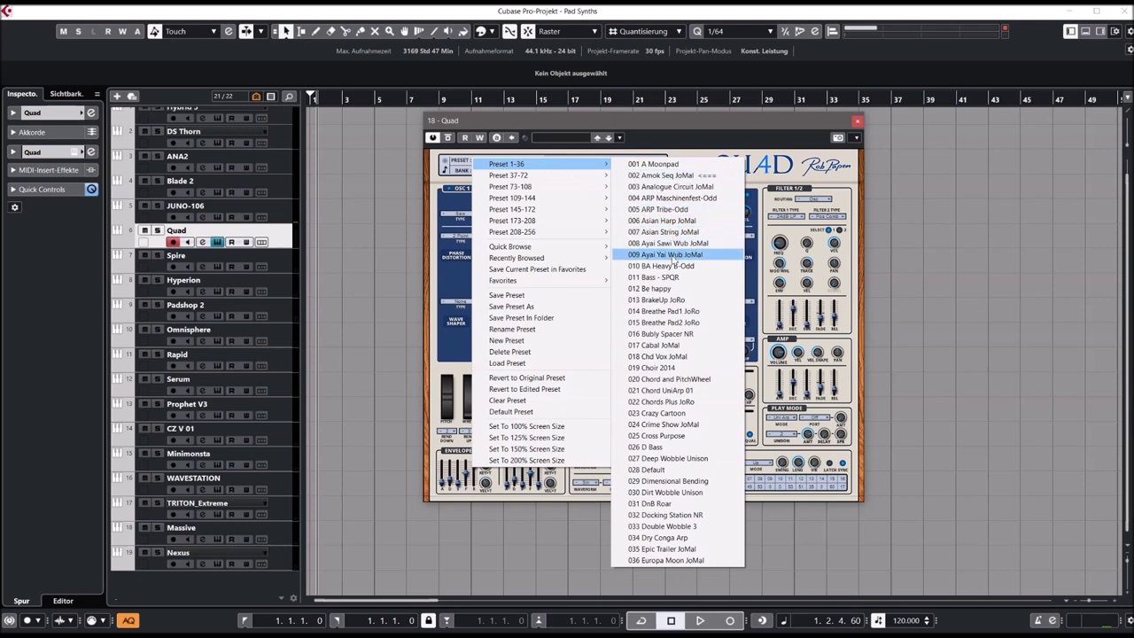
click(670, 255)
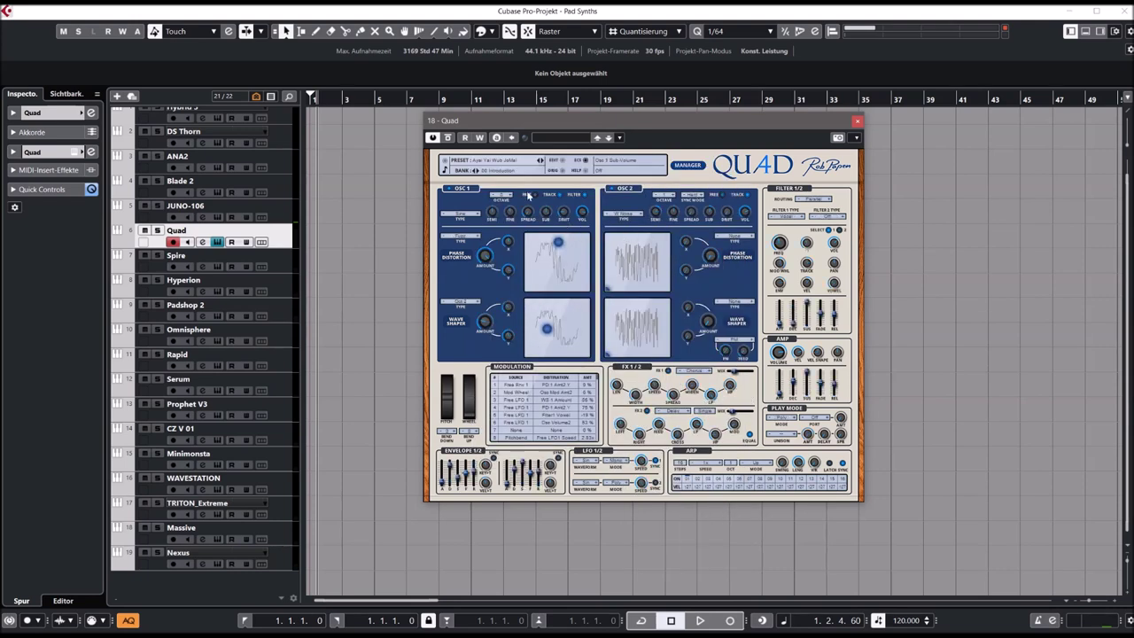
Step: Load Computer Pad from Quad's 07 Pads 01 bank, audition it, and set the filter 1 type to 6dB HP
click(496, 174)
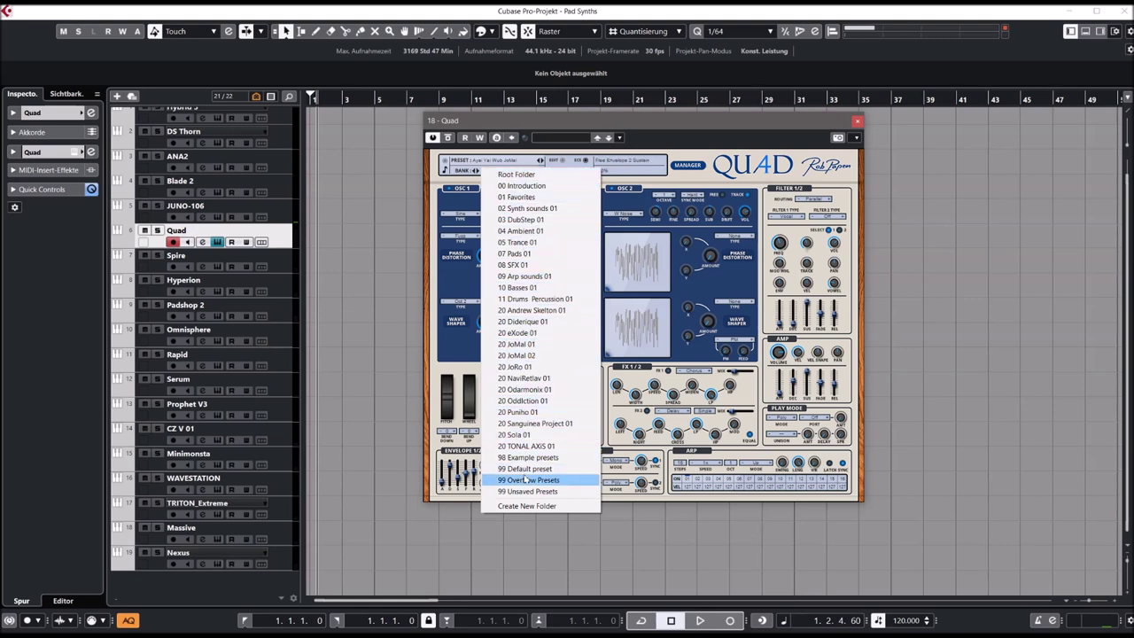
click(515, 253)
click(499, 164)
mouse_move(522, 168)
click(647, 177)
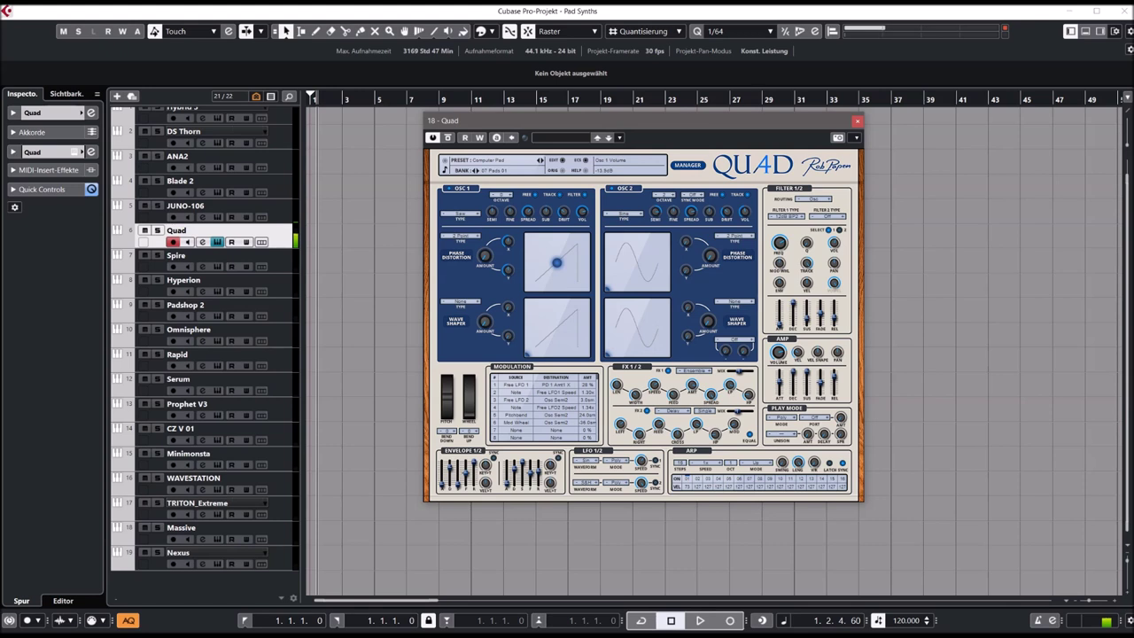
click(783, 218)
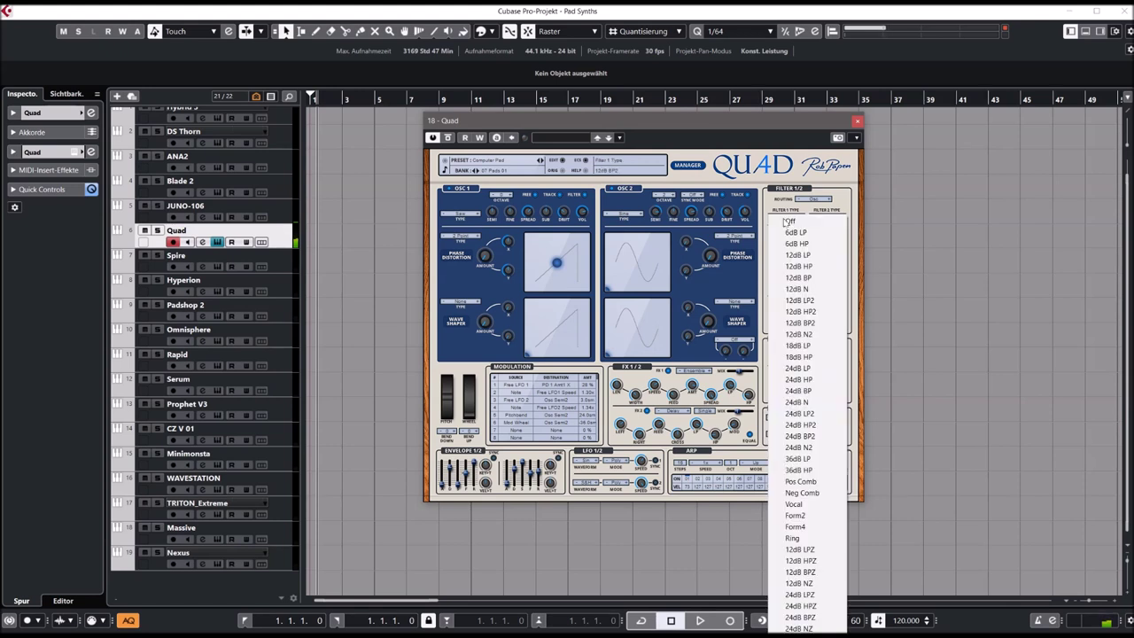
click(810, 249)
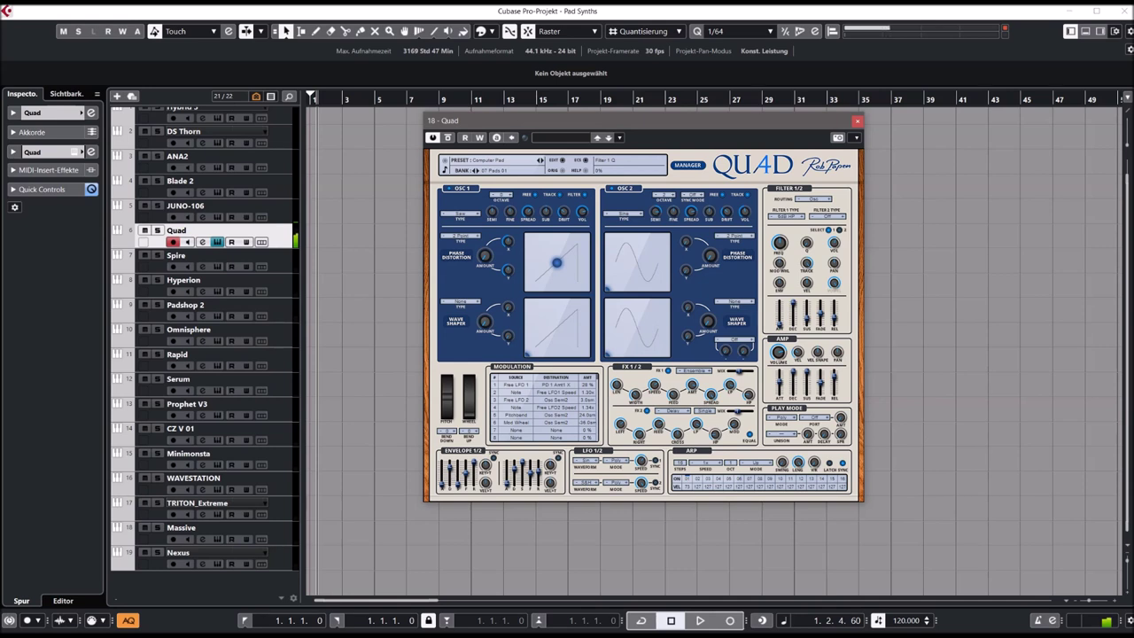
Step: Audition It Sweeps Mean, LikeJupiter Pad 01 and Magic Arp and Modwhl from Quad's pads bank
click(538, 160)
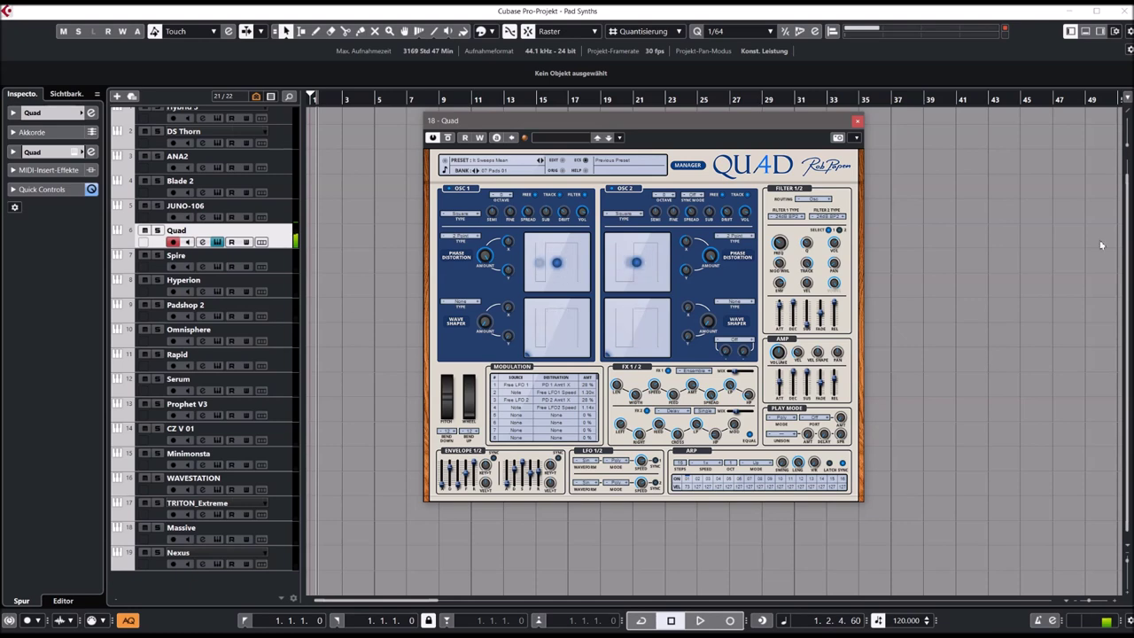
click(512, 161)
mouse_move(515, 165)
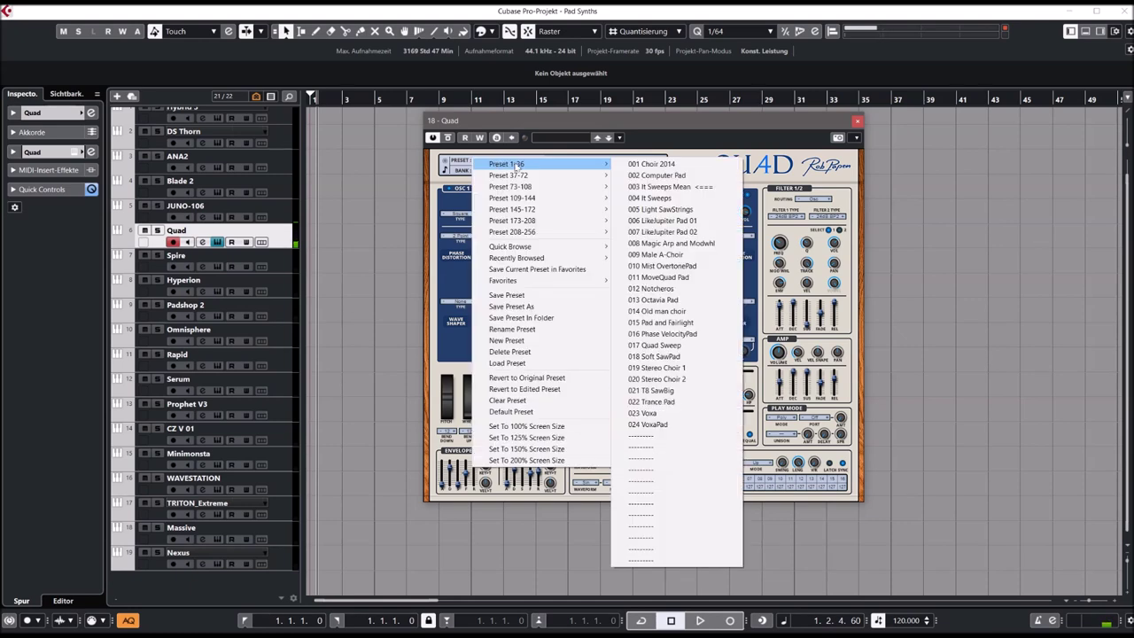
click(663, 220)
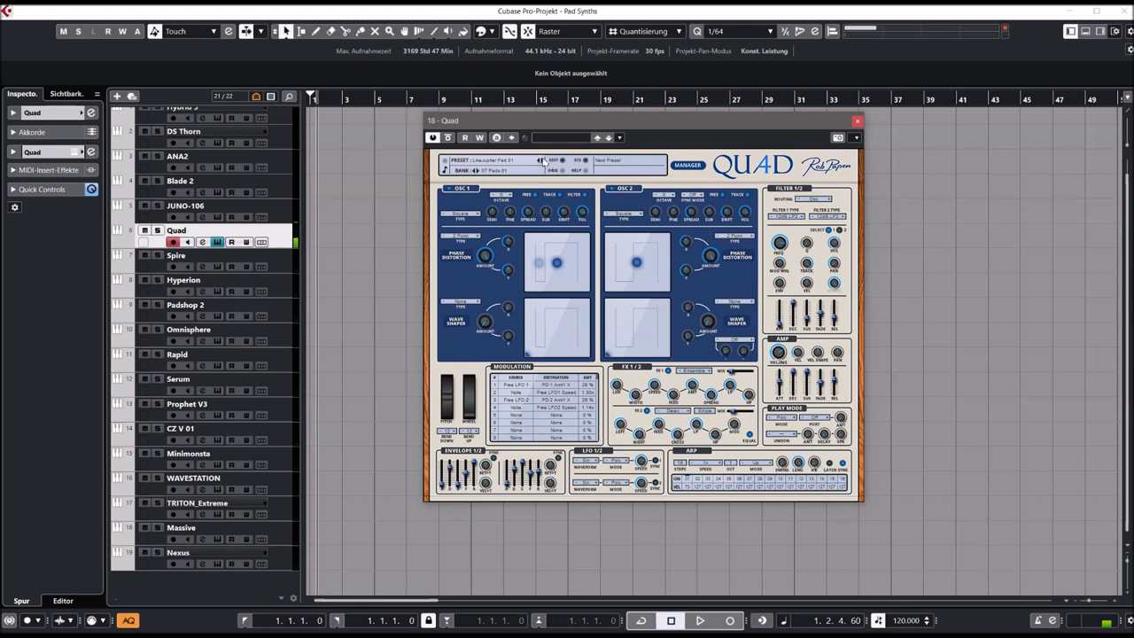
click(541, 160)
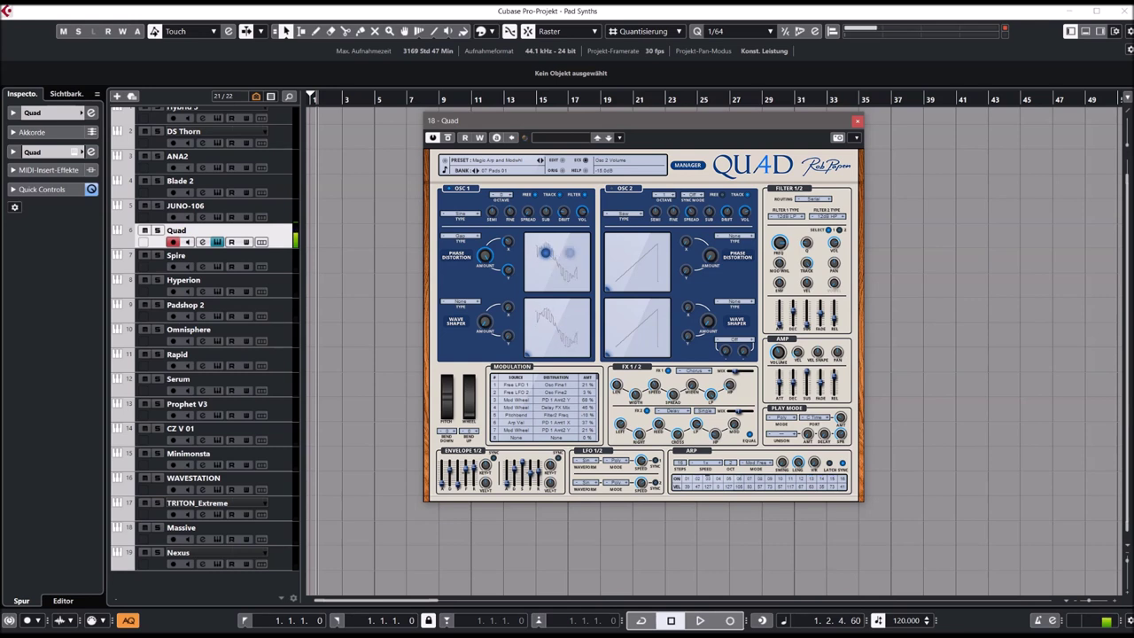
Step: Load and audition MoveQuad Pad from Quad's pads bank, and close the instrument
click(520, 165)
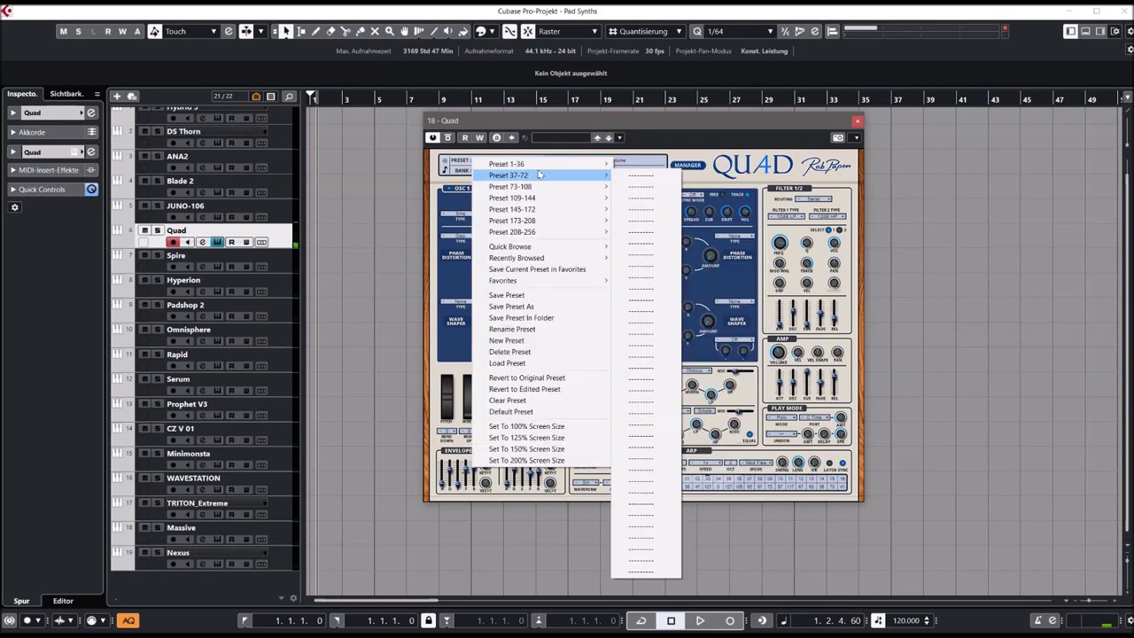
mouse_move(541, 165)
click(668, 277)
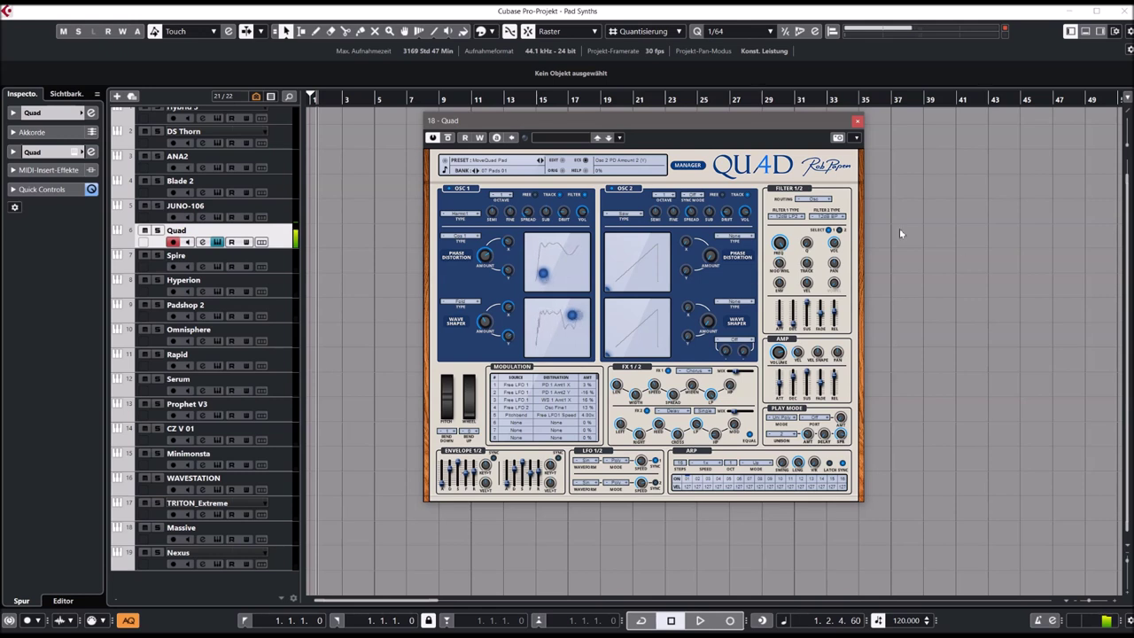
click(856, 120)
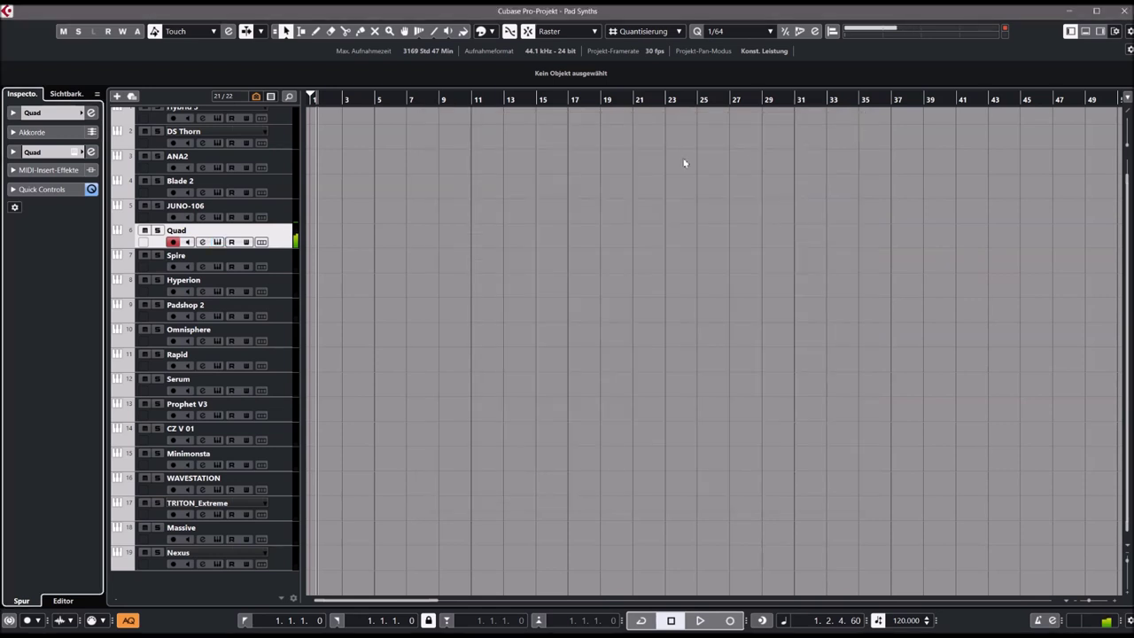
Step: Open the JUNO-106 instrument from its track, switch on Chorus I, and lower the VCF frequency of PD Juno Warm Pad
click(281, 219)
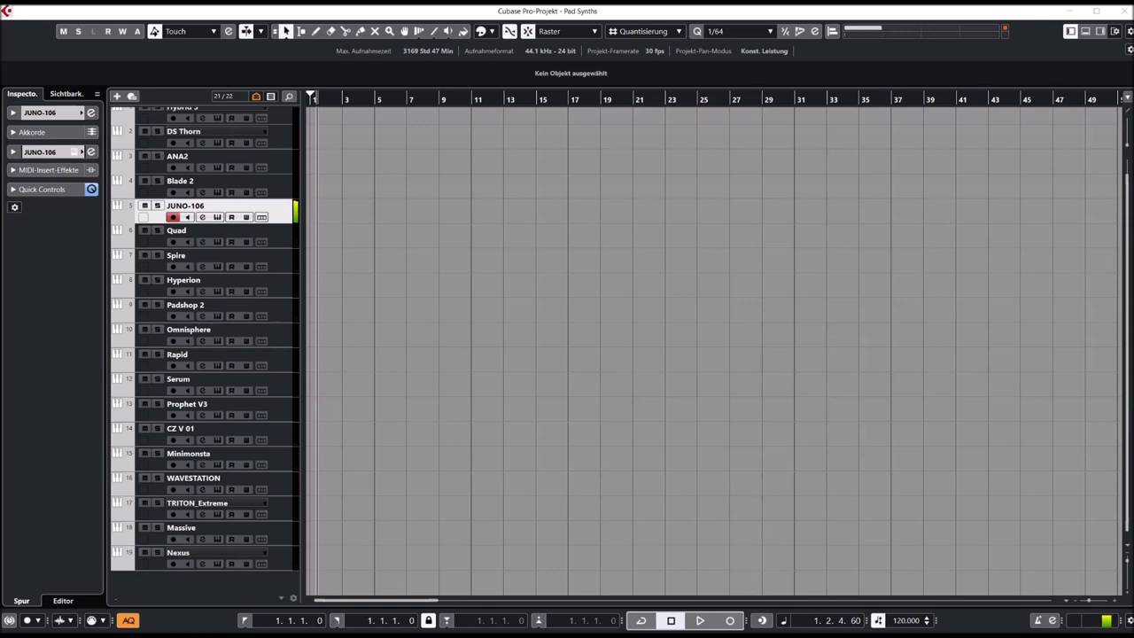
click(90, 152)
click(1057, 255)
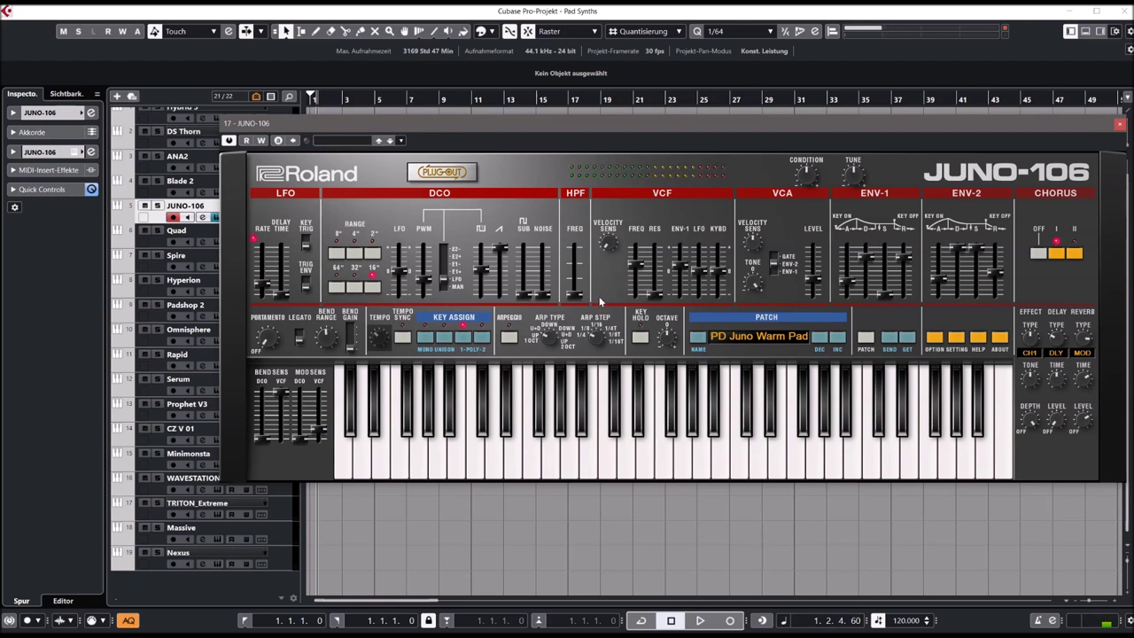
drag(643, 268, 642, 280)
Step: Load PD Juno Soft Pad from the JUNO-106's preset bank and lower its VCA level slightly
click(734, 336)
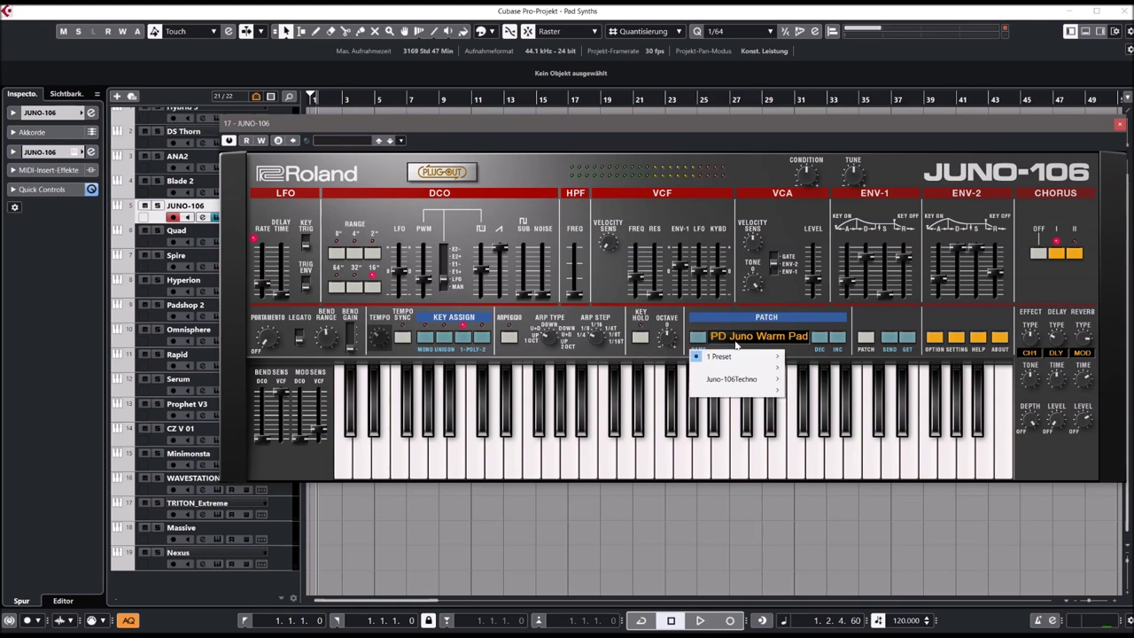
mouse_move(719, 356)
click(842, 356)
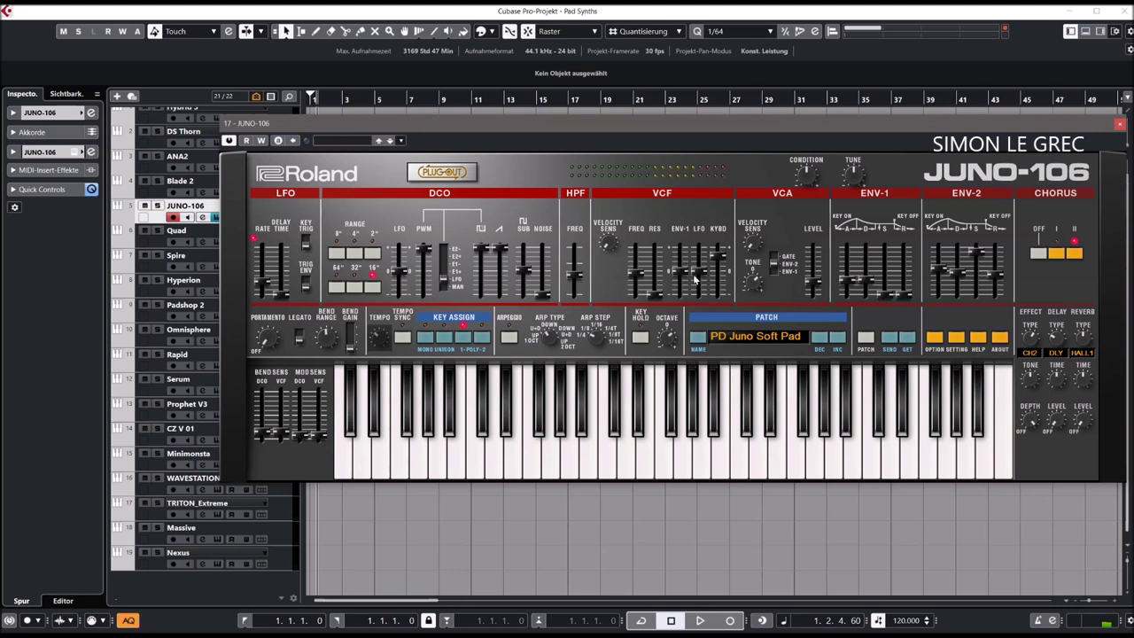
drag(819, 284, 819, 290)
Step: Load the D-5 patch PD PWM Stringer from the JUNO-106's preset bank
click(743, 342)
mouse_move(744, 356)
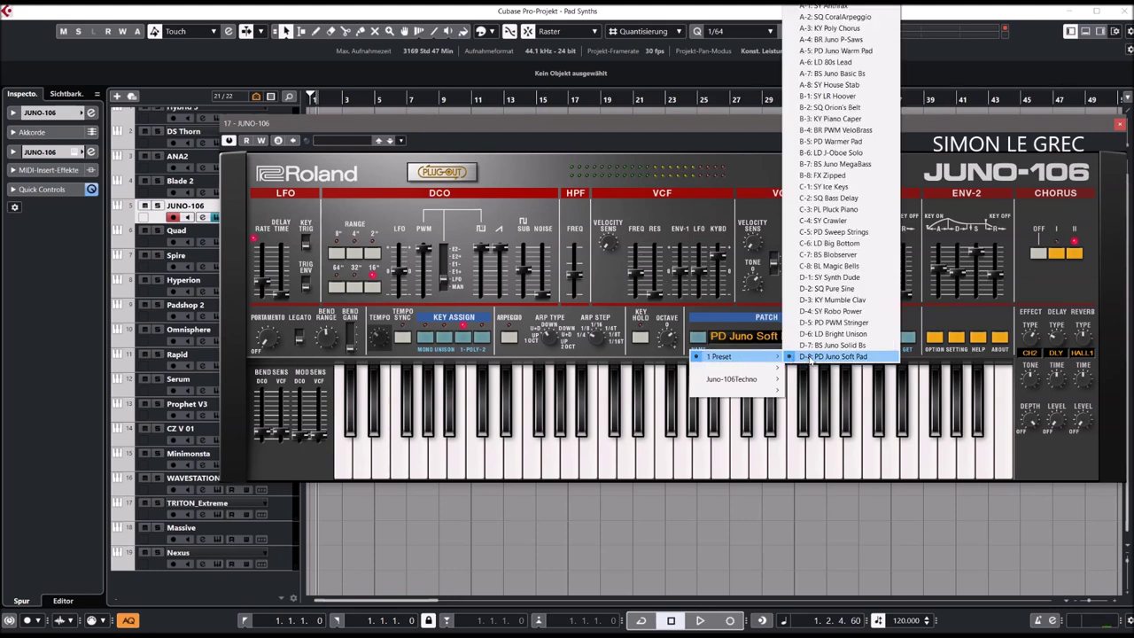
click(833, 322)
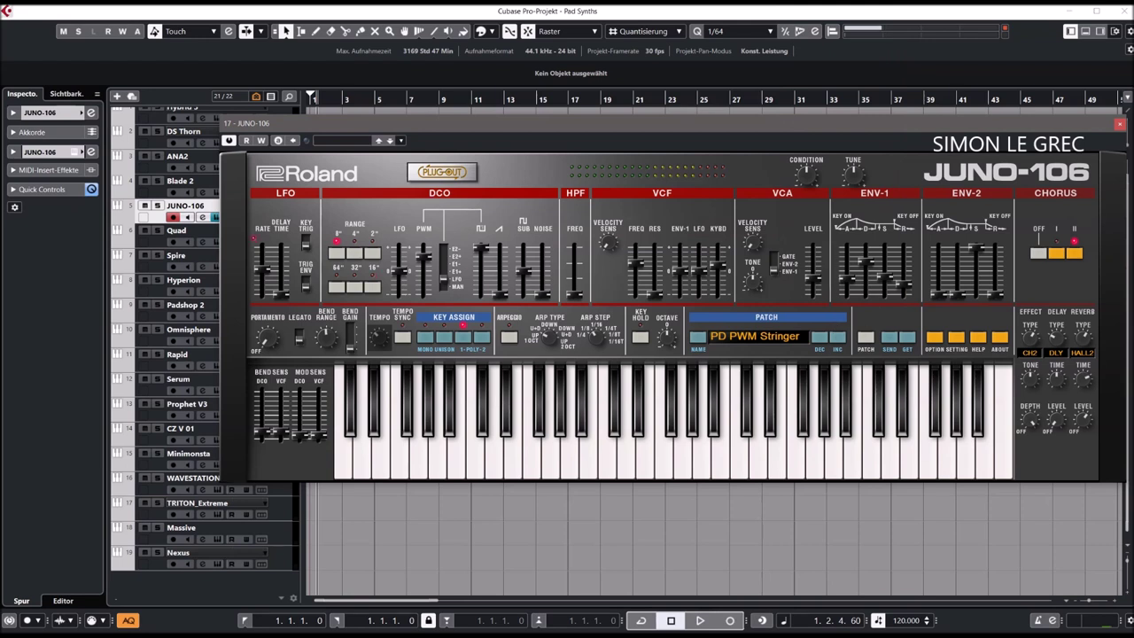
Step: Adjust the PD PWM Stringer patch with a 4' DCO range, Chorus I, and longer ENV-2 and ENV-1 releases
mouse_move(816, 286)
mouse_move(638, 259)
click(354, 256)
click(1058, 254)
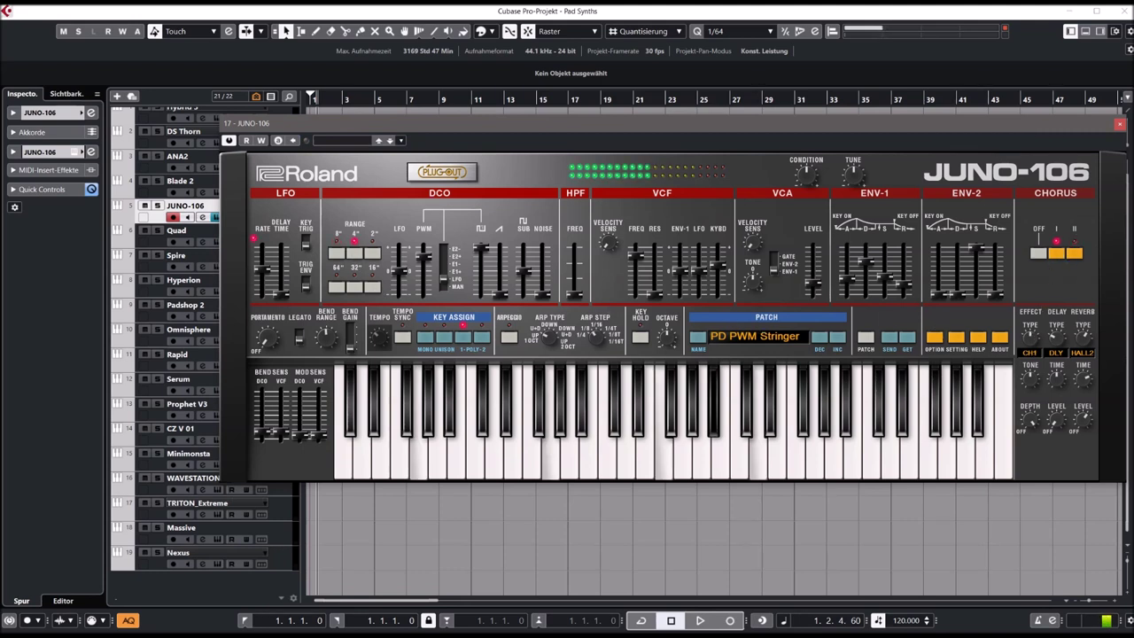
drag(996, 296, 994, 268)
drag(904, 285, 905, 278)
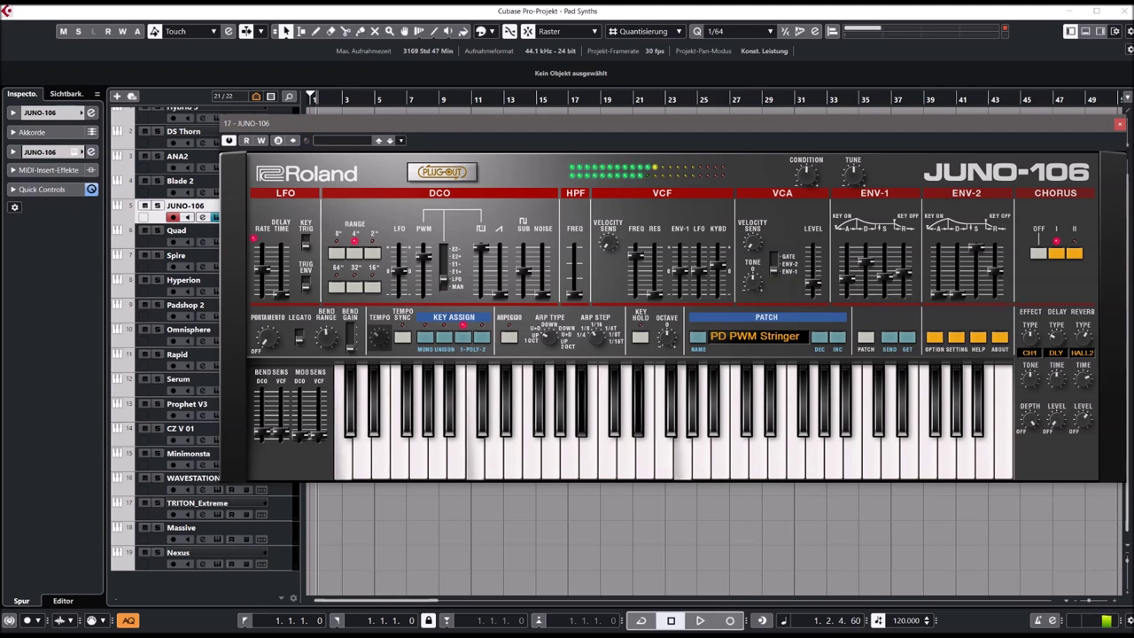
Step: Load the C-5 patch PD Sweep Strings from the JUNO-106's preset bank
click(773, 343)
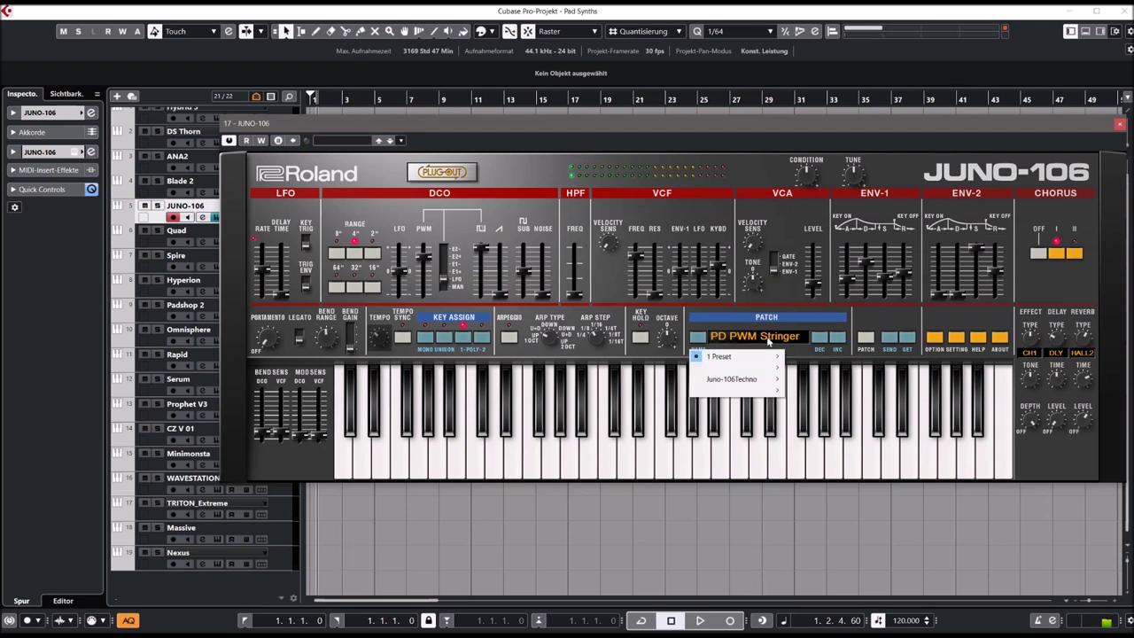
mouse_move(762, 356)
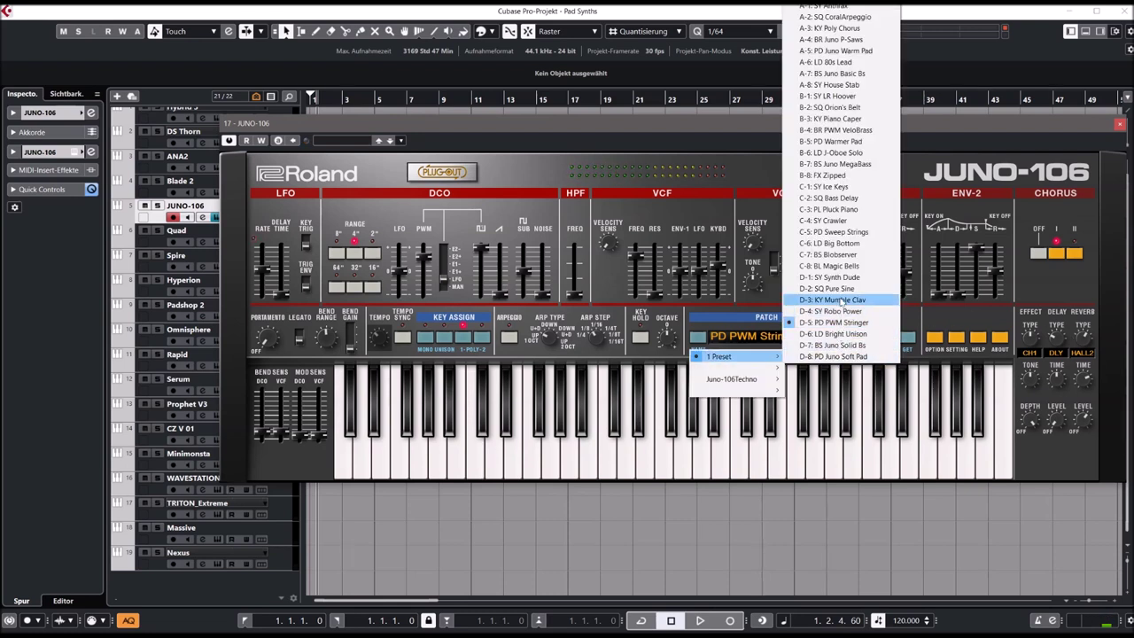
click(846, 232)
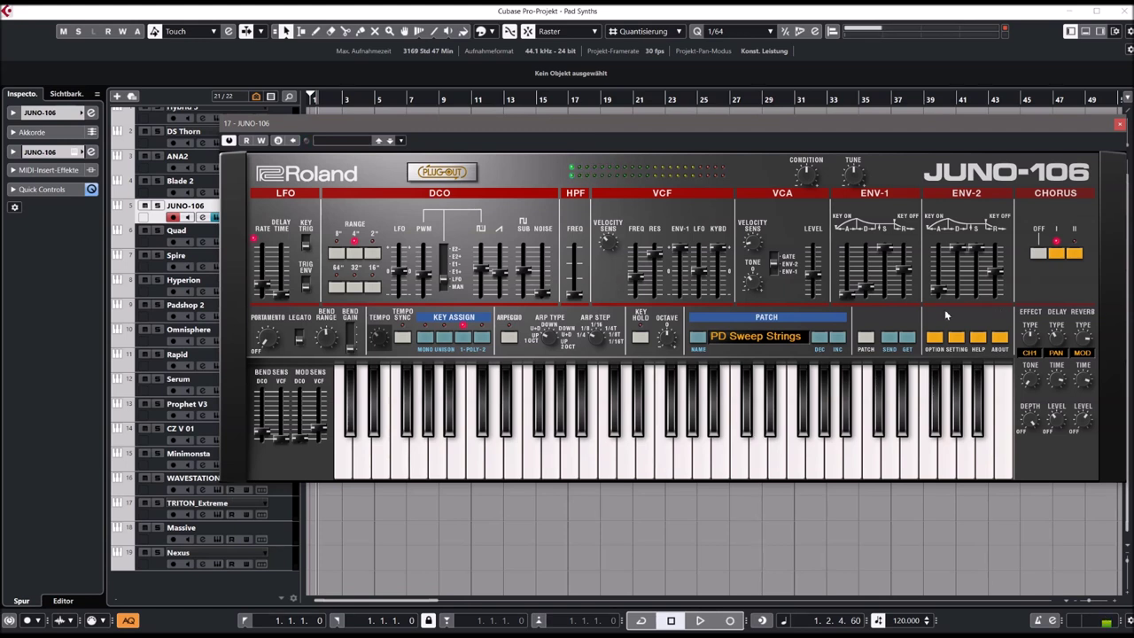
Step: Load the B-5 patch PD Warmer Pad in the JUNO-106, raise its DCO sawtooth level to about half, and close the instrument
click(774, 340)
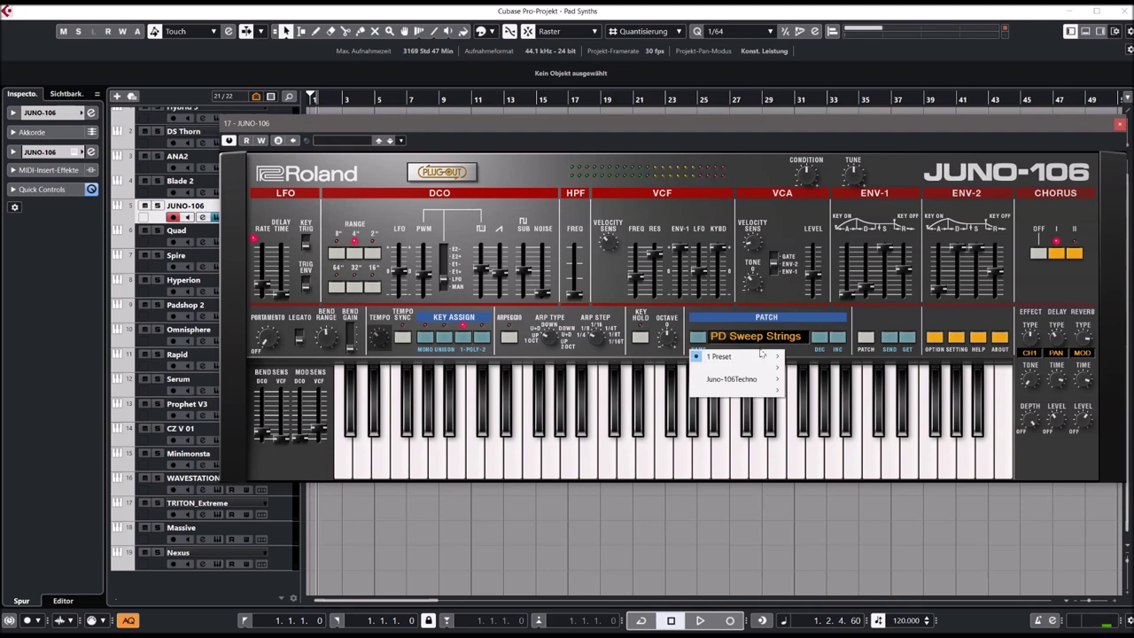
mouse_move(744, 356)
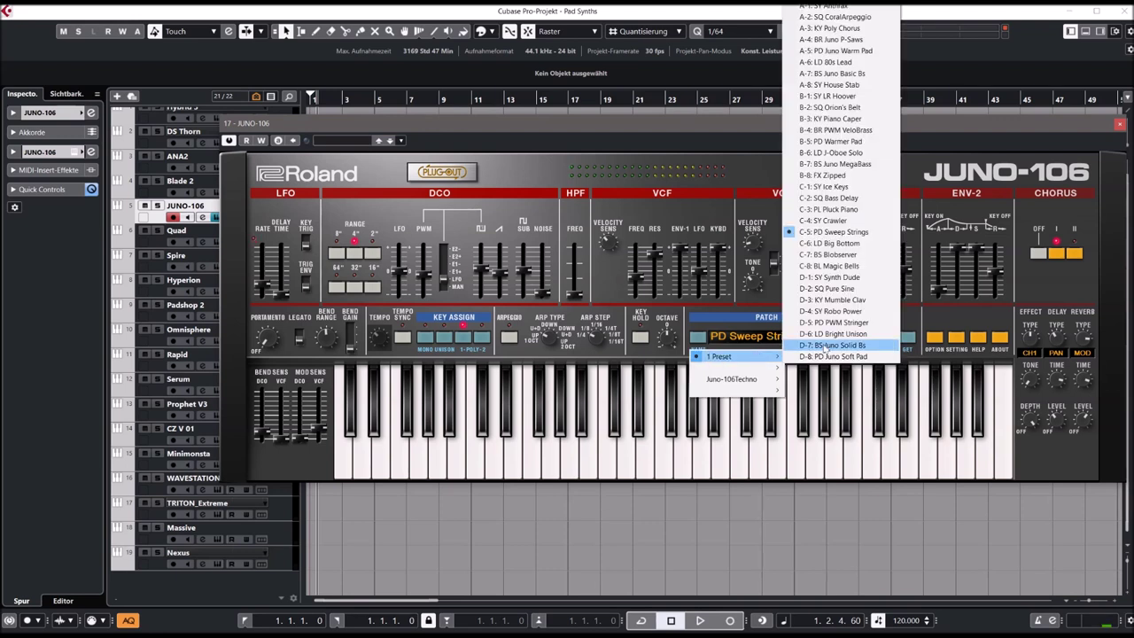
click(830, 142)
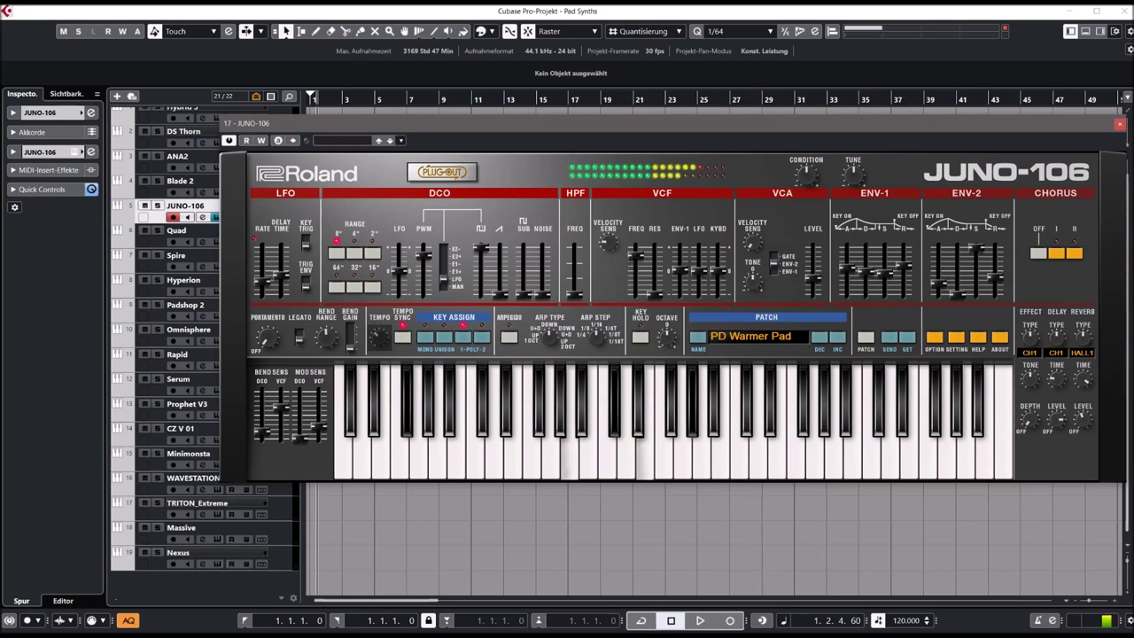
drag(499, 298, 518, 279)
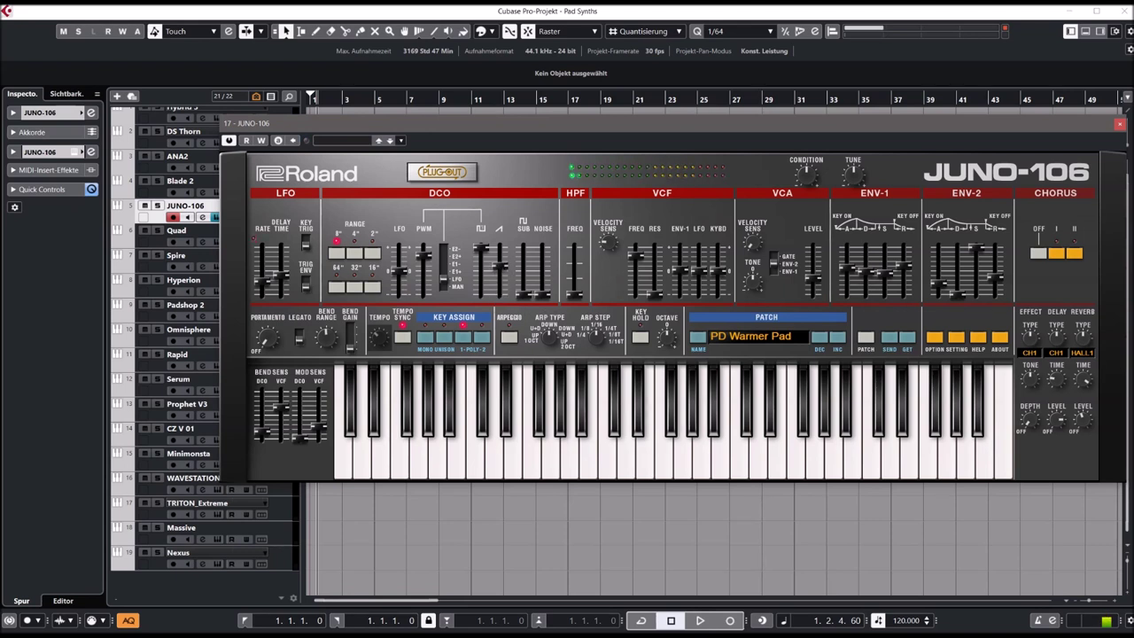
click(1121, 125)
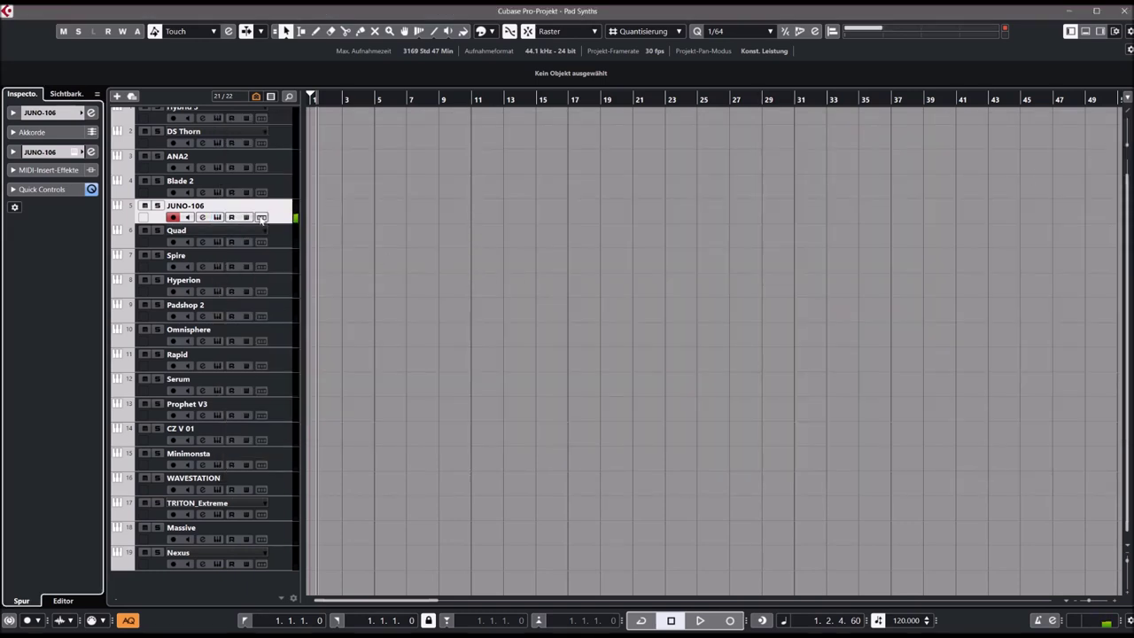
Step: Open the Blade 2 instrument from its track and load the 002 Pads 01 bank
click(280, 184)
click(90, 151)
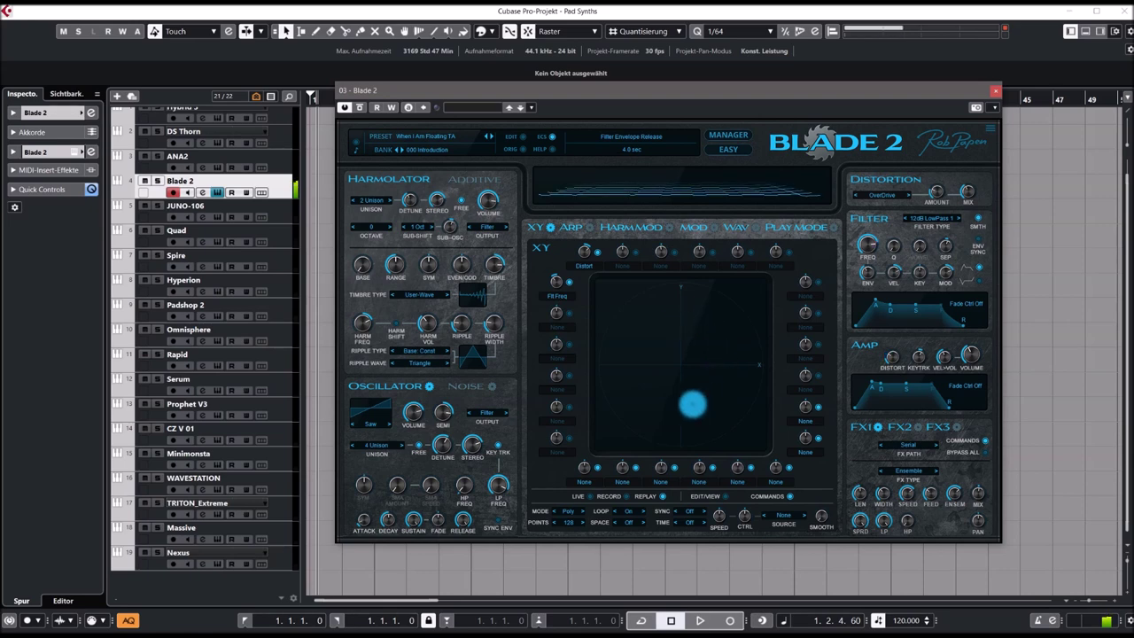
click(448, 142)
mouse_move(457, 150)
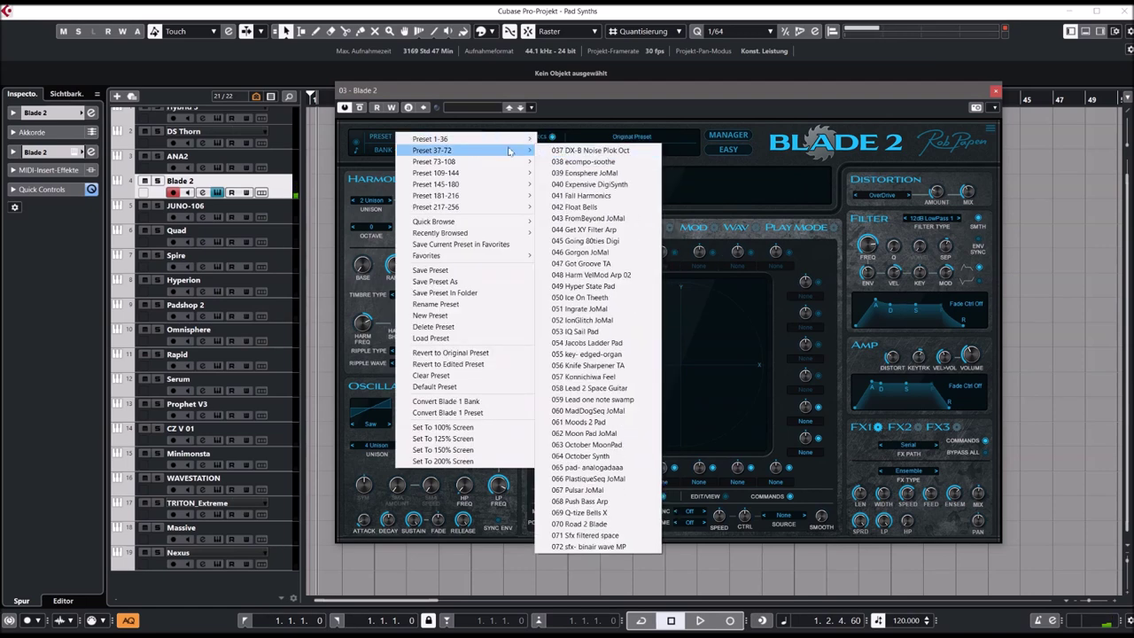
mouse_move(499, 143)
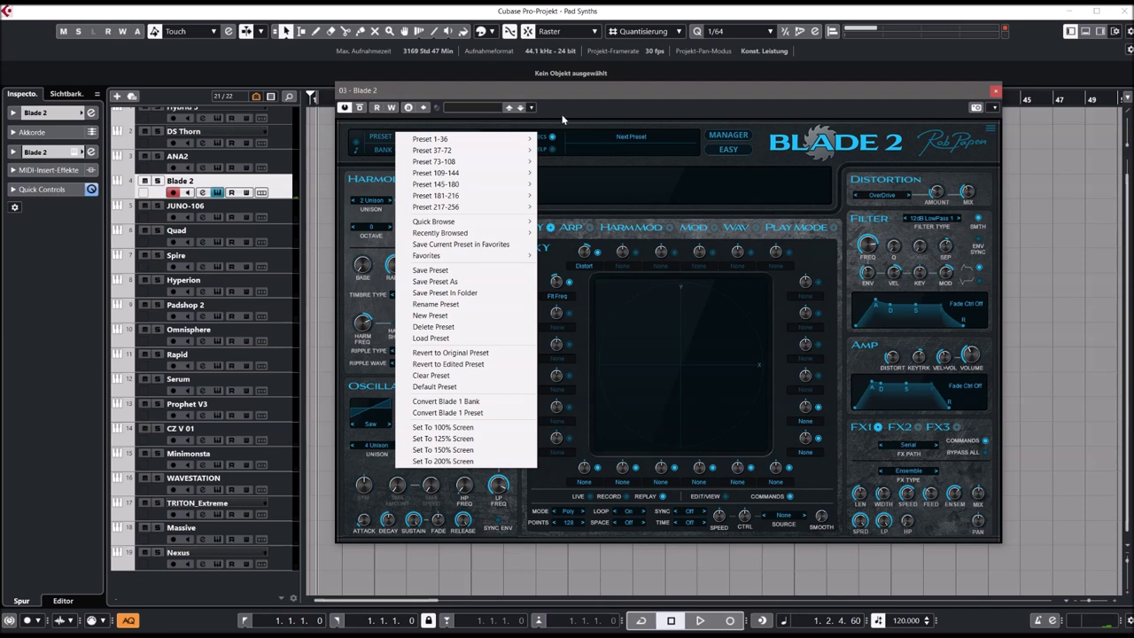
click(511, 126)
click(454, 151)
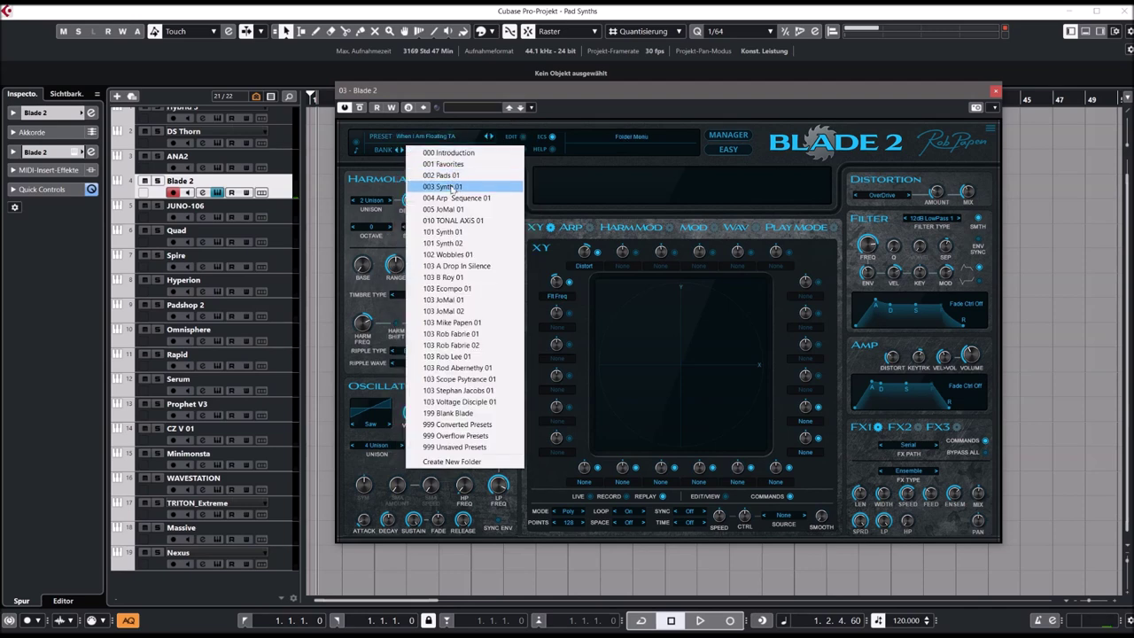
click(451, 175)
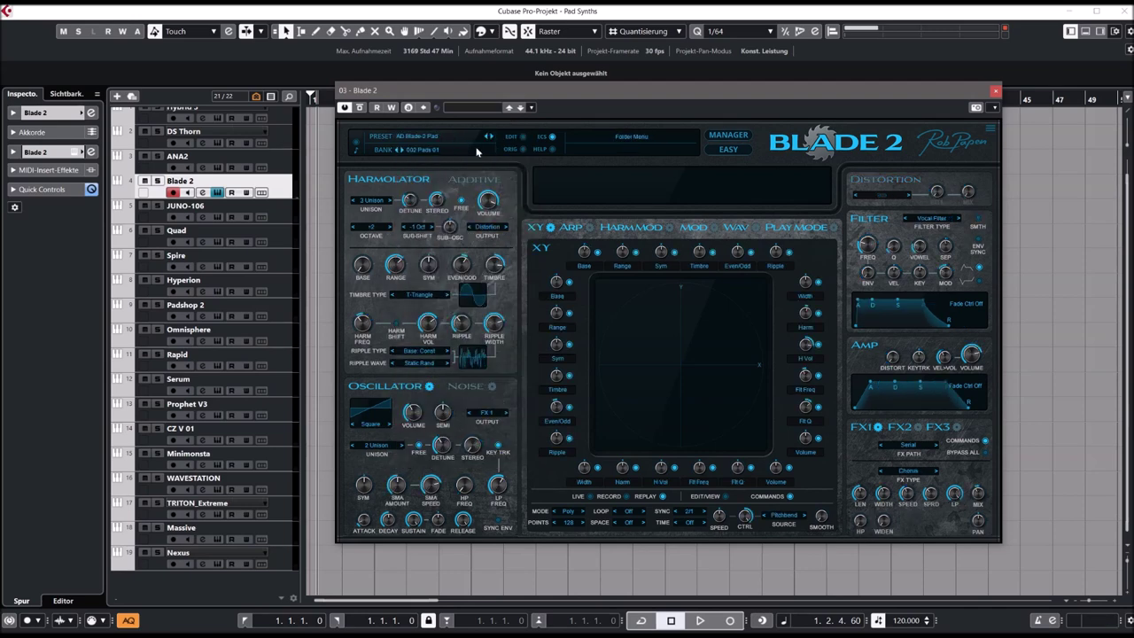
Step: Advance through Blade 2's presets Additive MorphPad, Asian Stack Pad, Beyond Chill Padd and Circle To TimbrePad
click(491, 138)
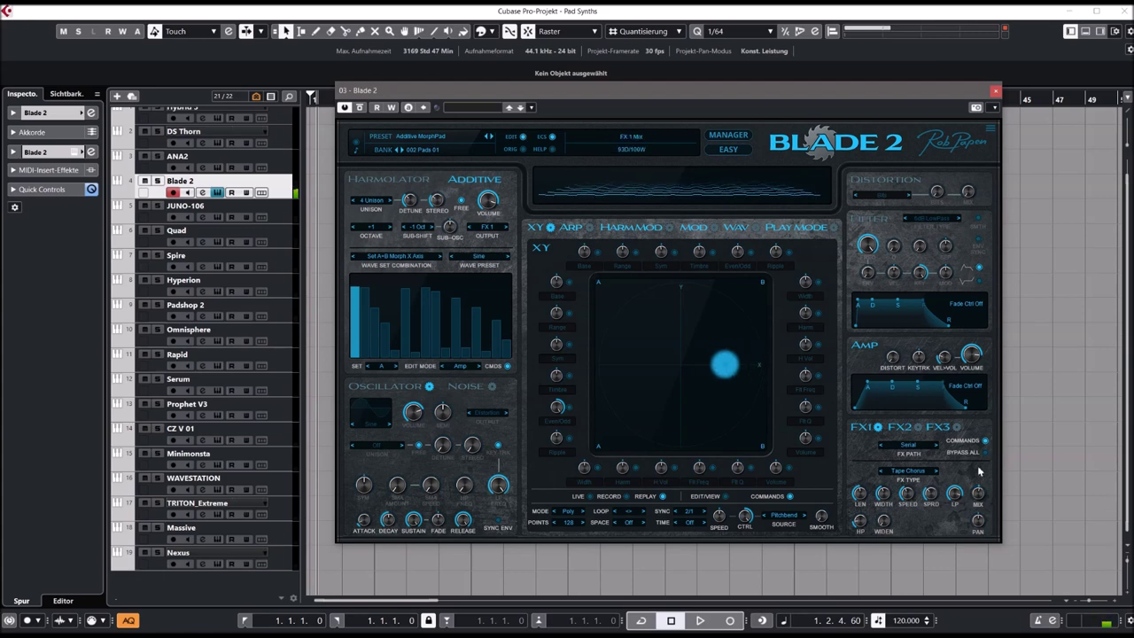
click(490, 137)
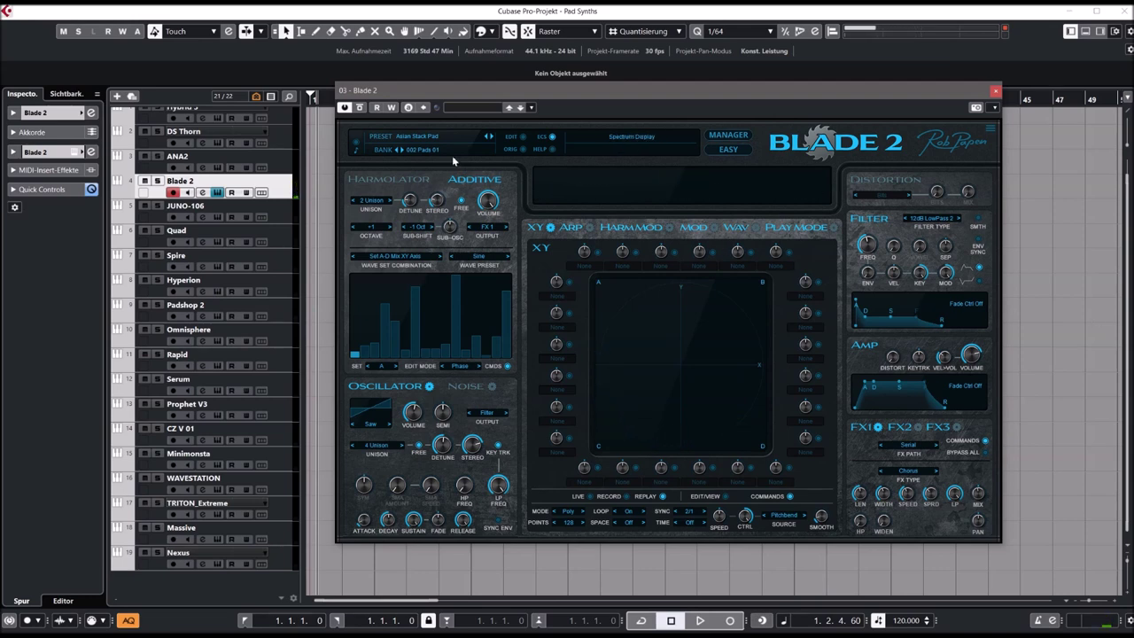
click(491, 138)
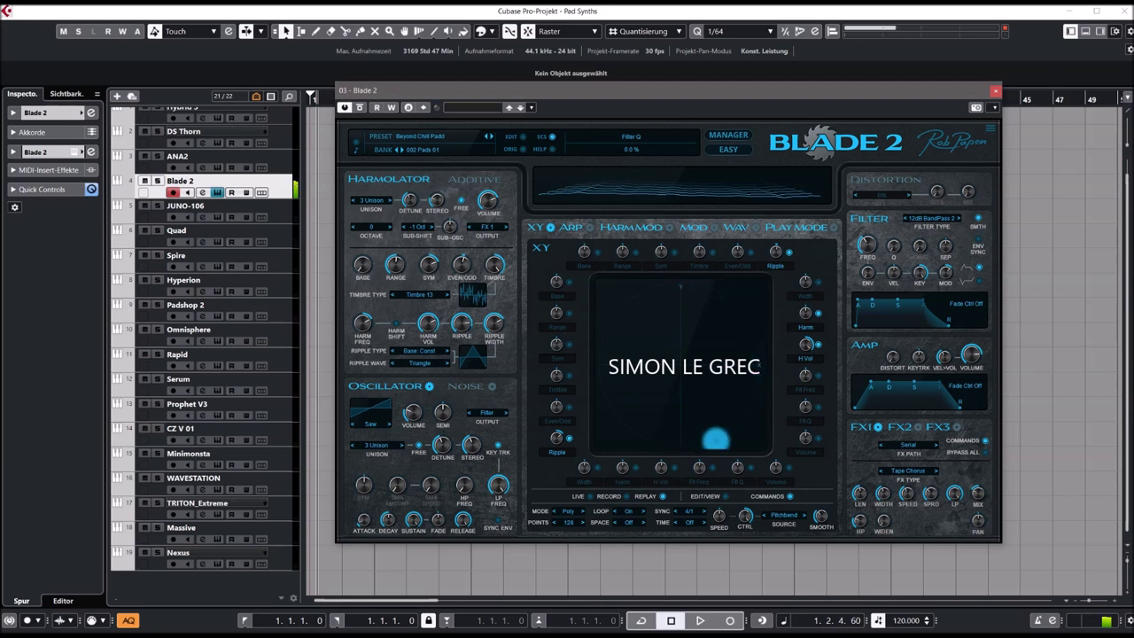
click(490, 138)
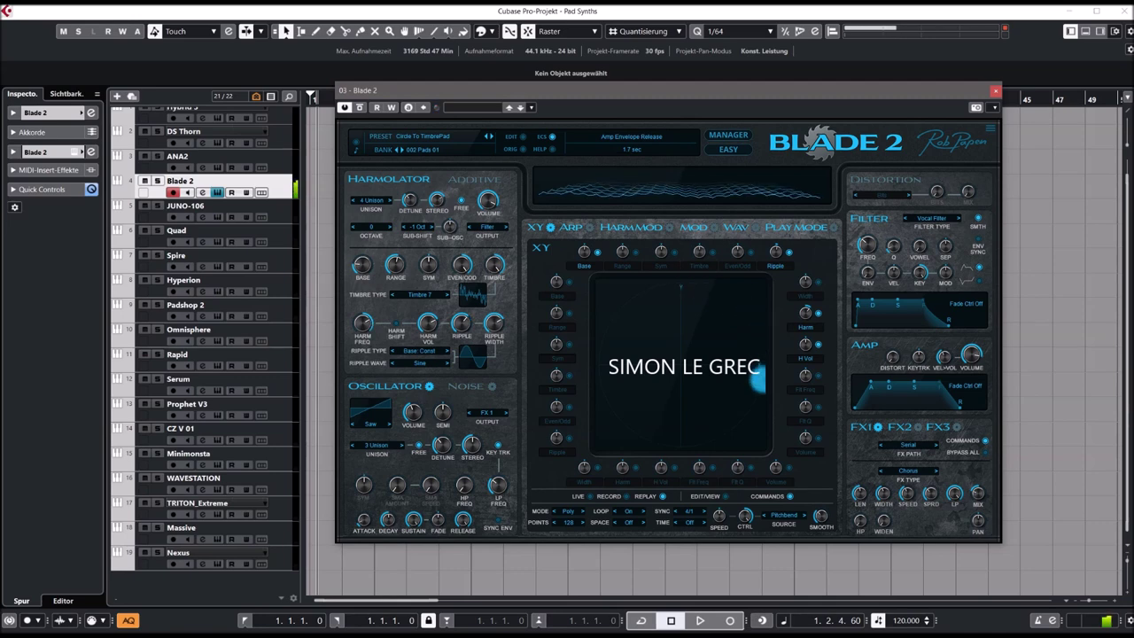
Step: Load Blade 2's preset 025 Slow Ambient Blades, move the XY point into the pad's upper-right quadrant, and close the instrument
click(438, 153)
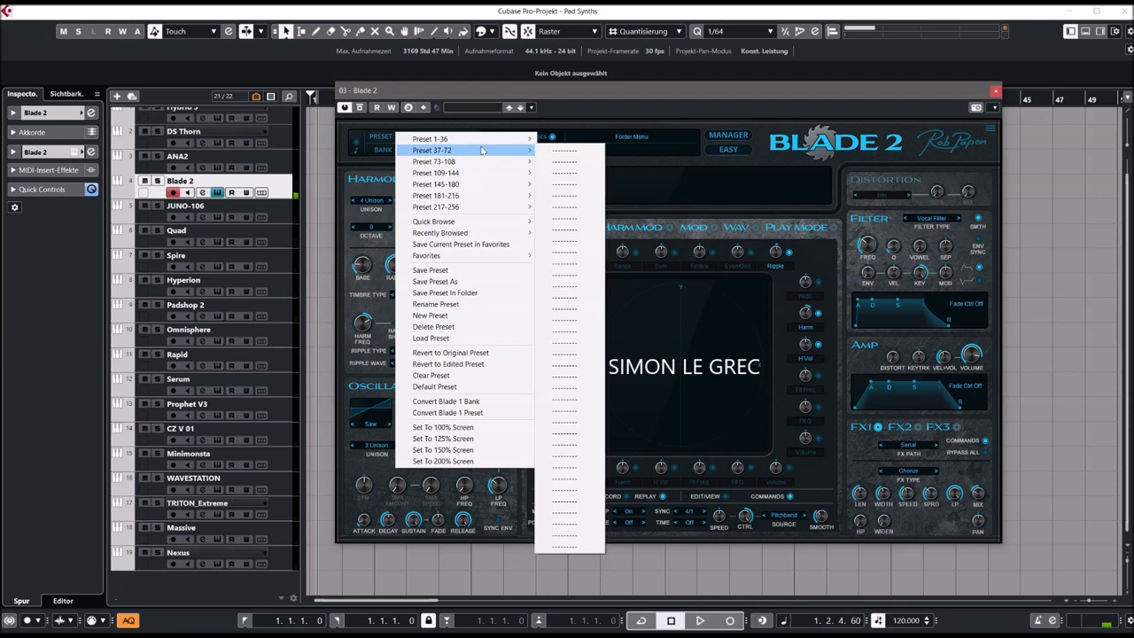
mouse_move(482, 142)
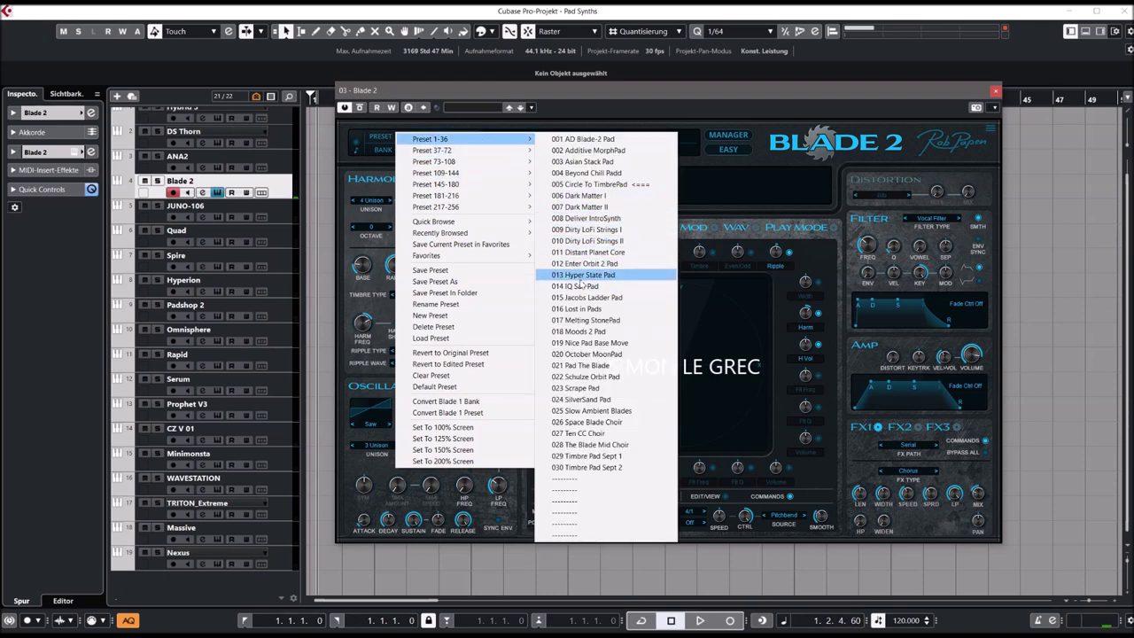
click(595, 411)
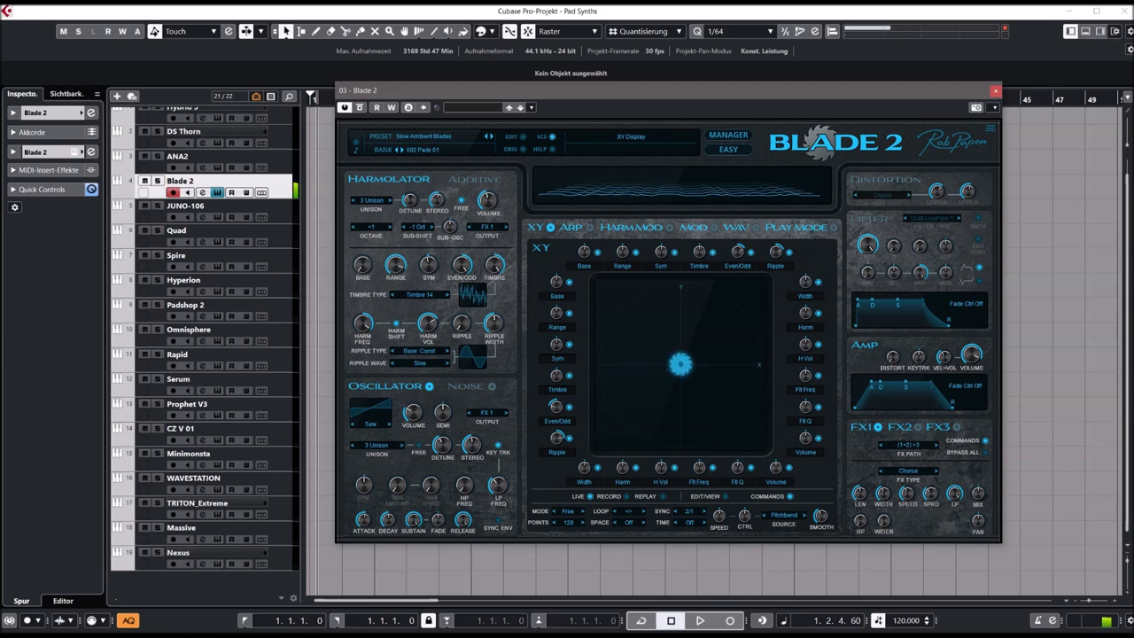
drag(681, 363, 734, 318)
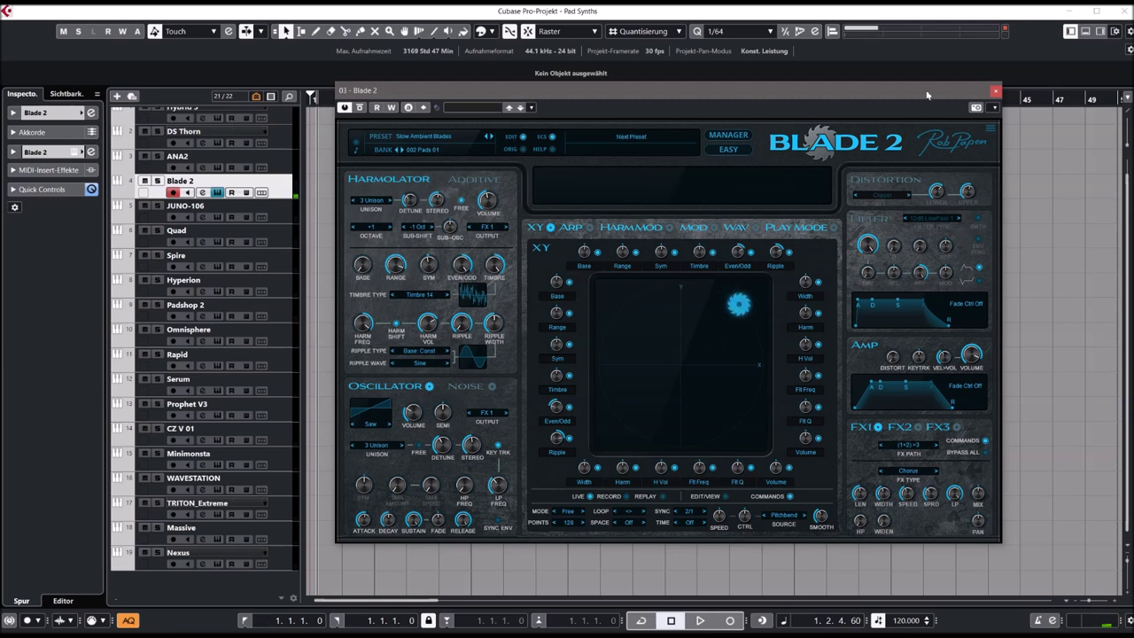
click(995, 92)
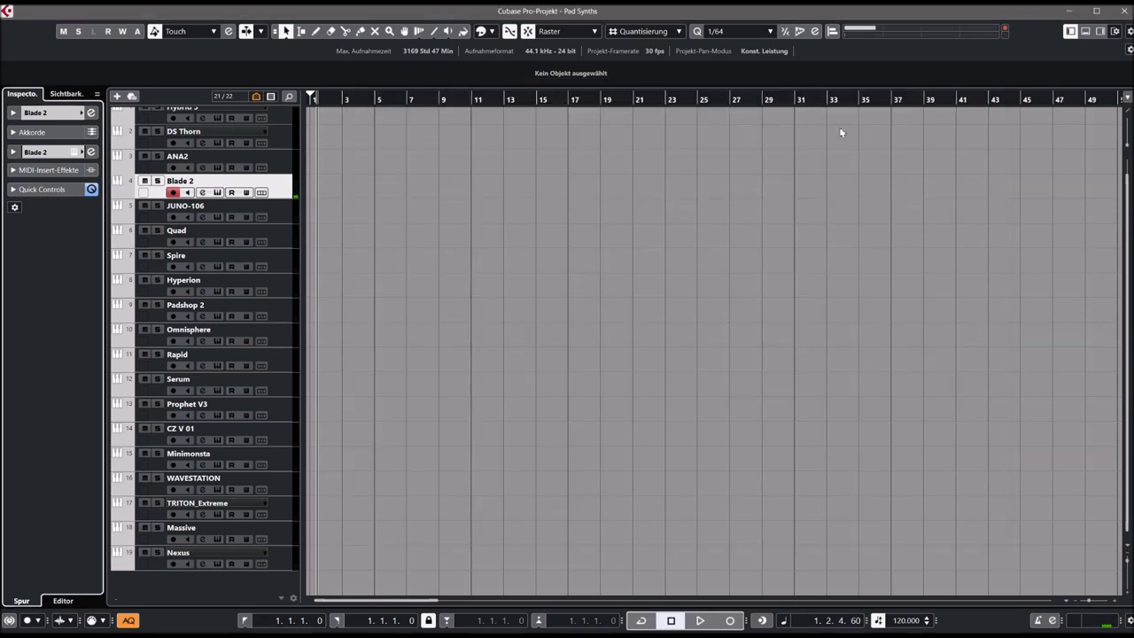
Step: Open ANA2 from its track, advance through the presets Above the Stratosphere, Access, Advantage and Aerial, and close the instrument
click(285, 163)
click(91, 152)
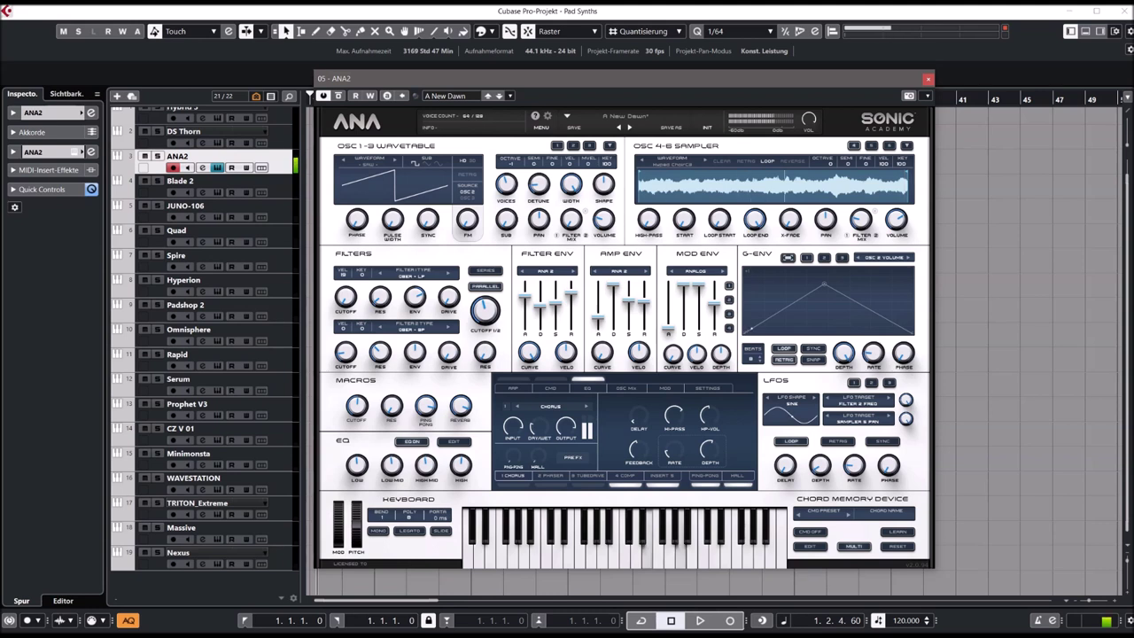
click(629, 128)
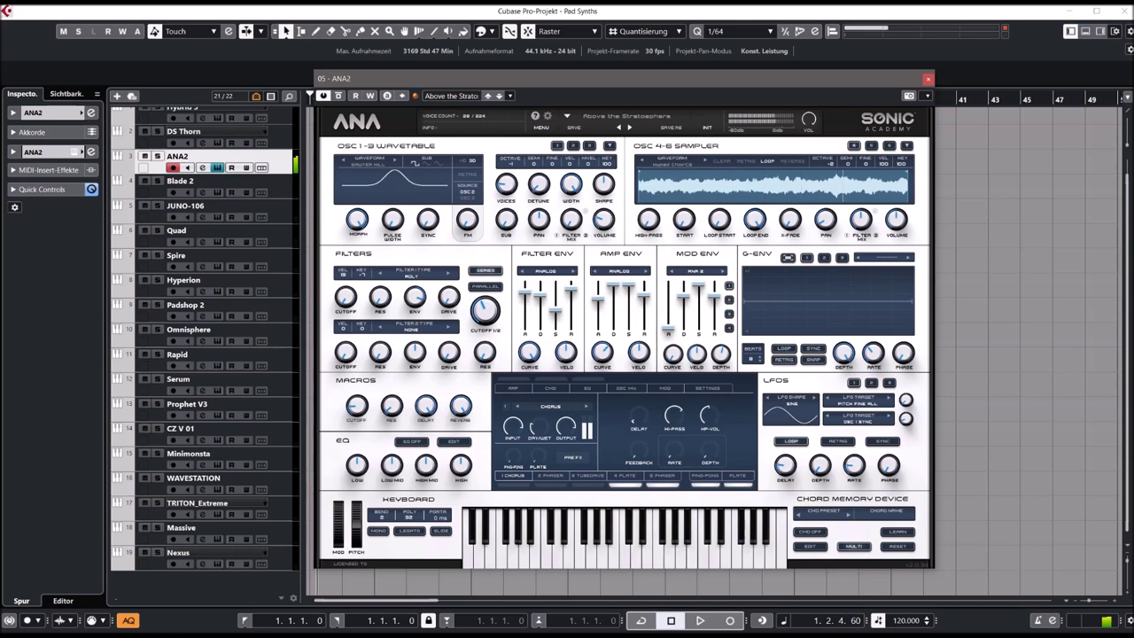
click(629, 129)
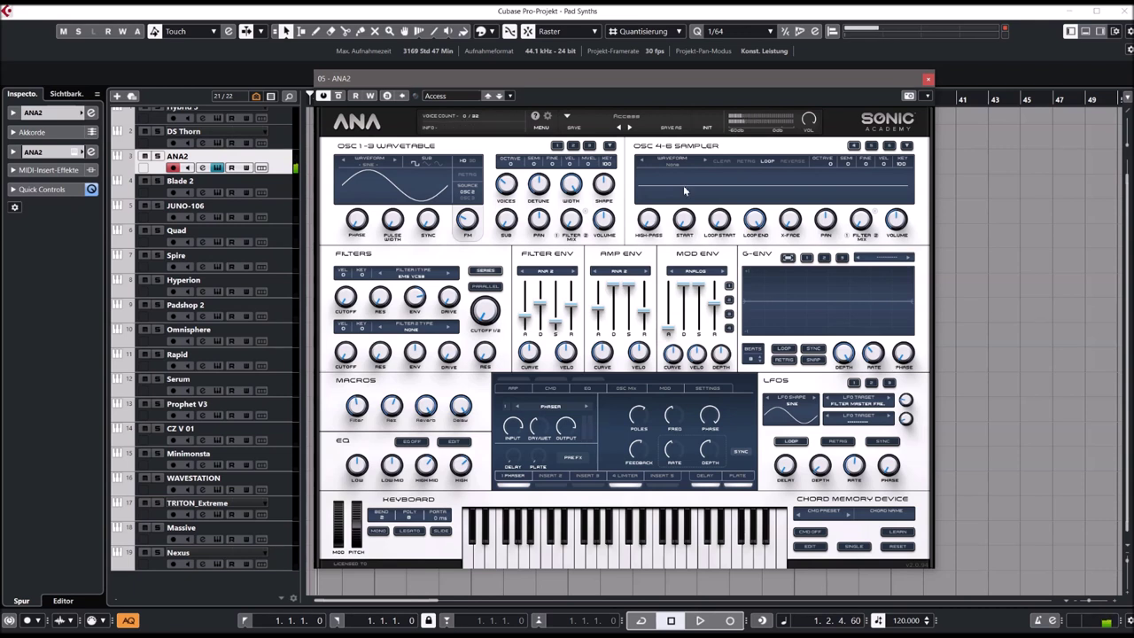
click(629, 128)
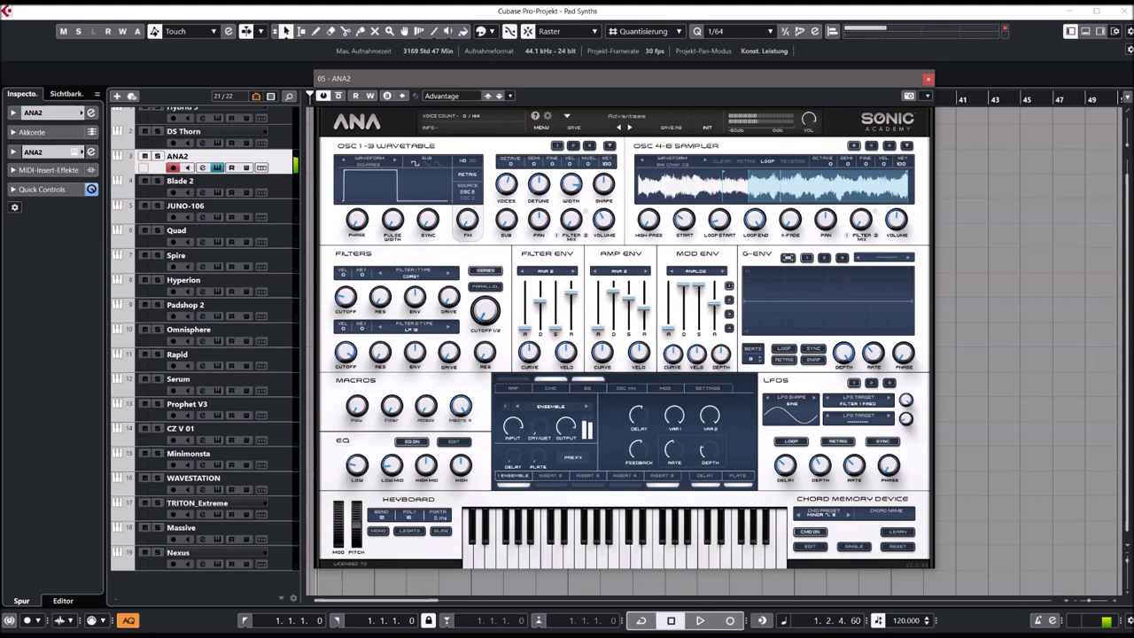
mouse_move(488, 288)
click(630, 129)
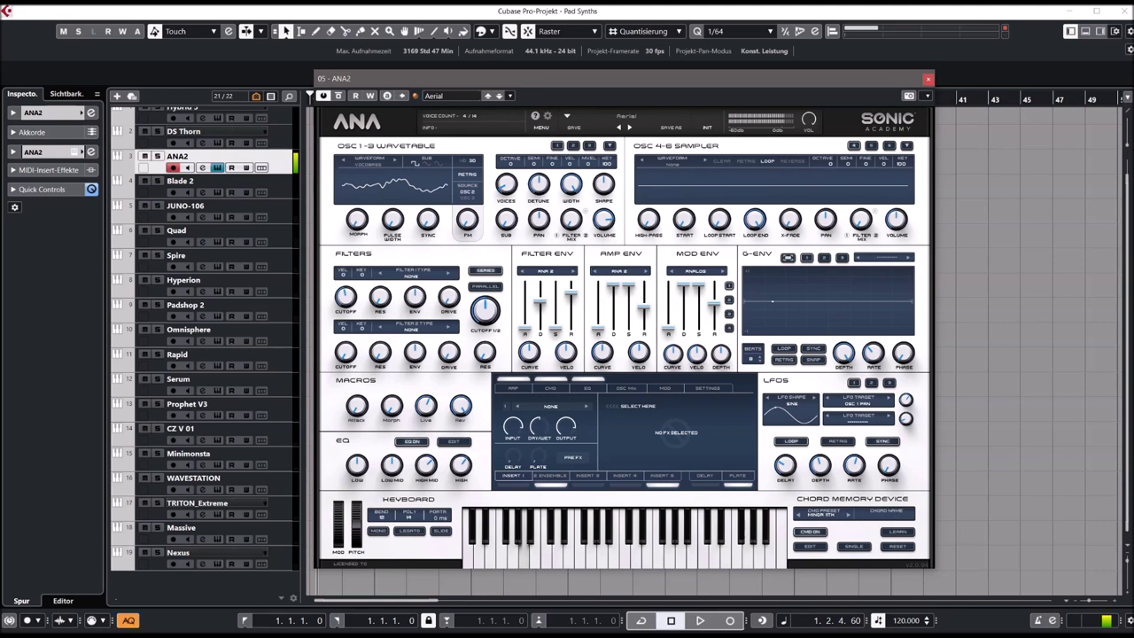
click(928, 79)
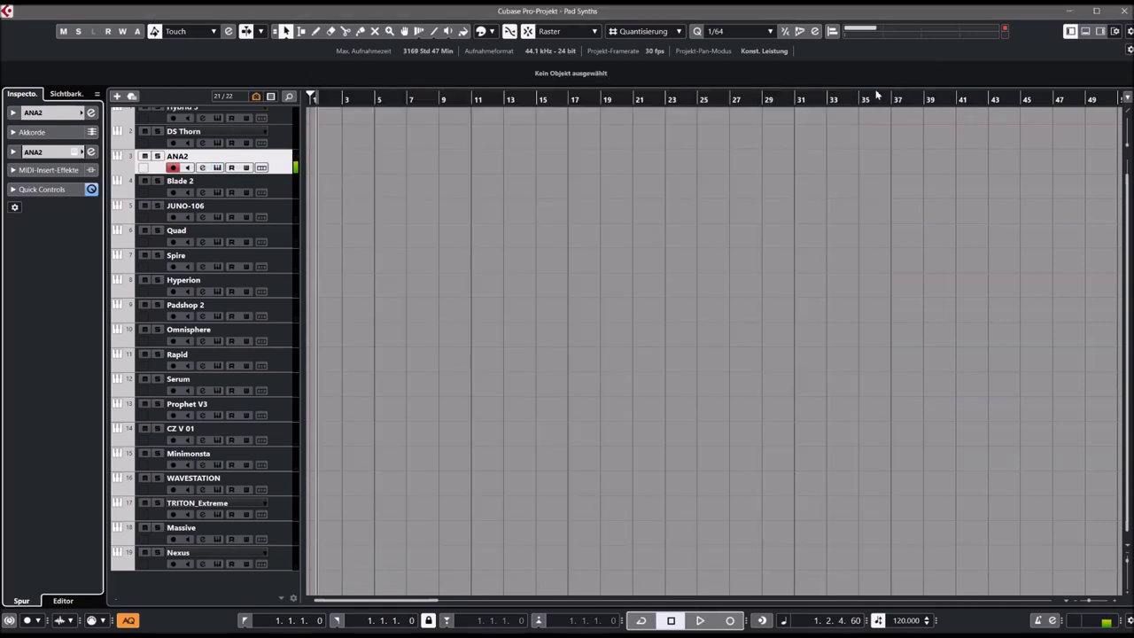
Step: Open the DS Thorn instrument from its track and advance to the PAD Beauty preset
key(Up)
scroll(467, 336, up, 1)
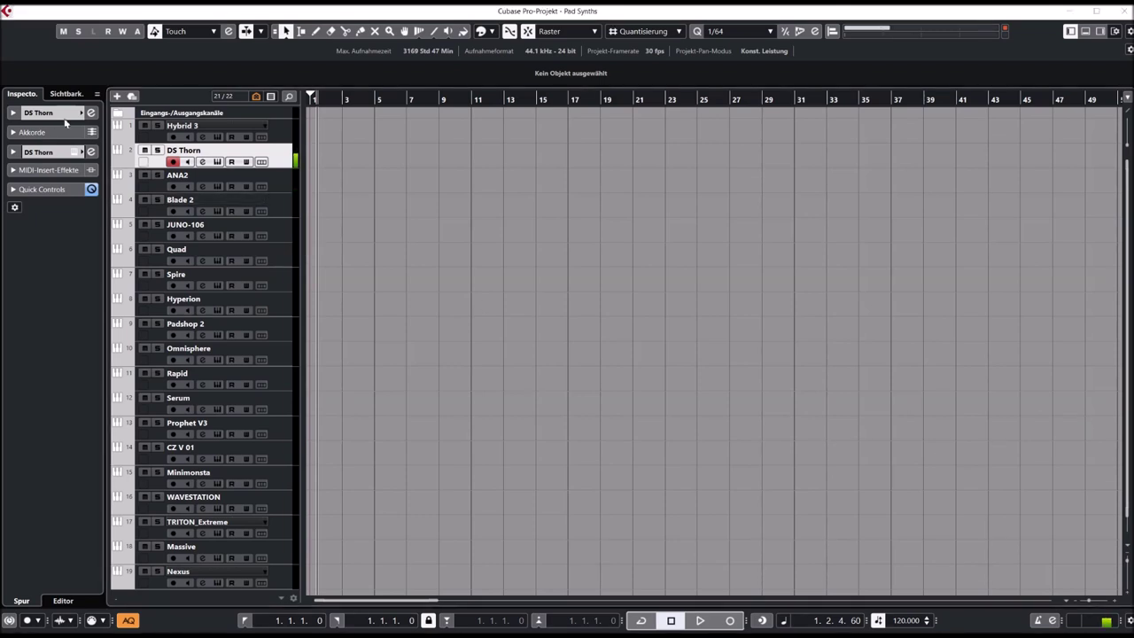
click(90, 152)
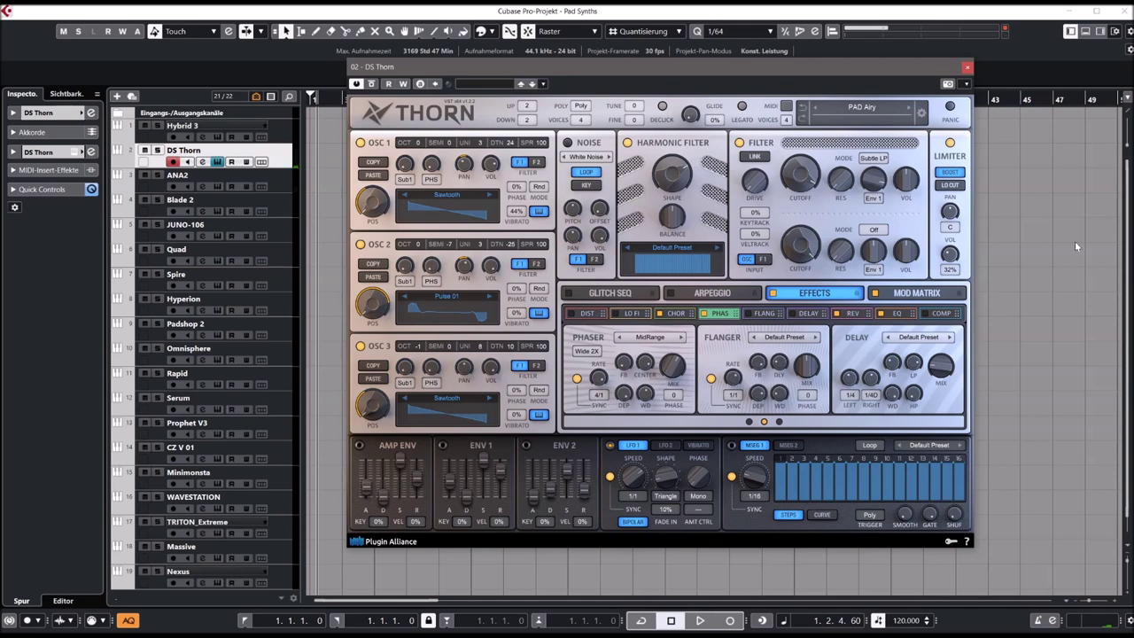
click(910, 108)
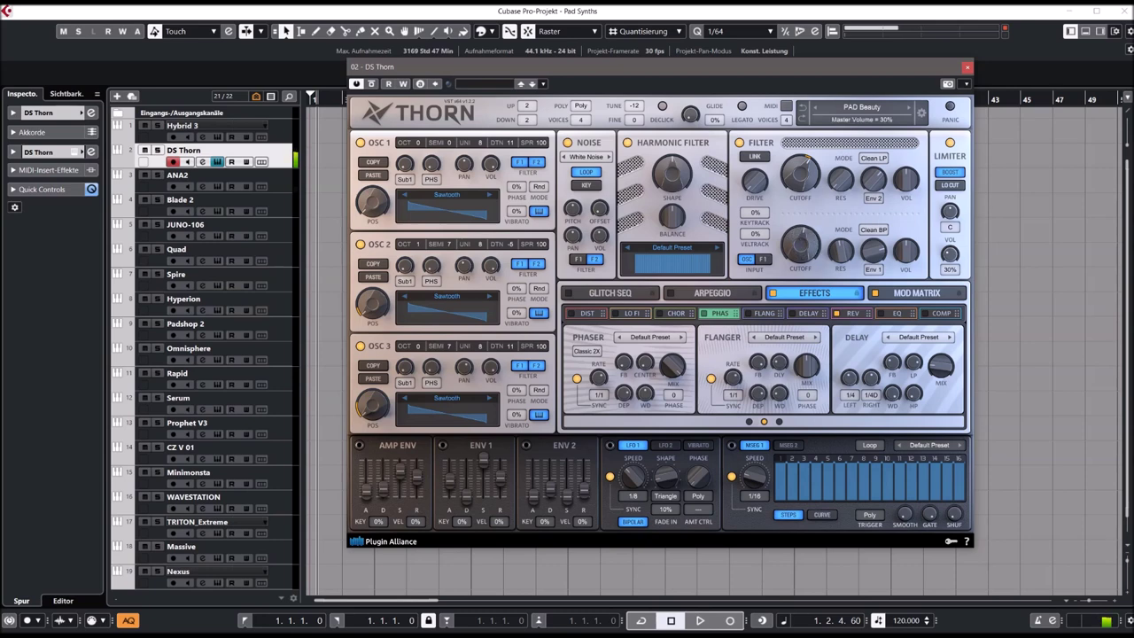
Step: Load PAD Flute from Thorn's Pad category and advance to the following preset, PAD Flyer
click(864, 108)
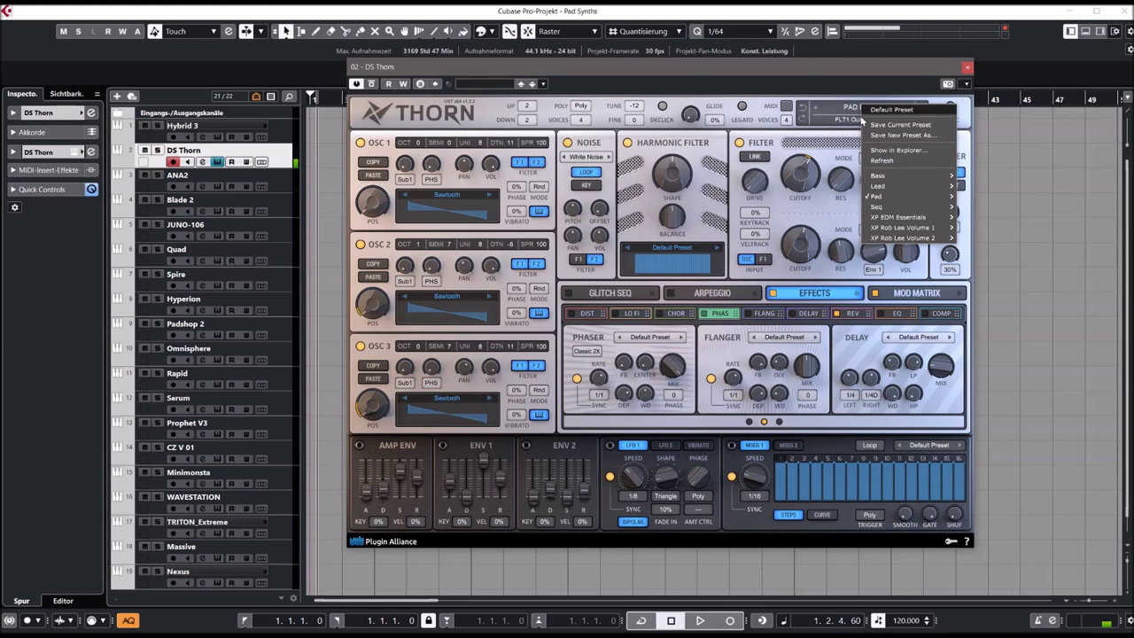
mouse_move(892, 197)
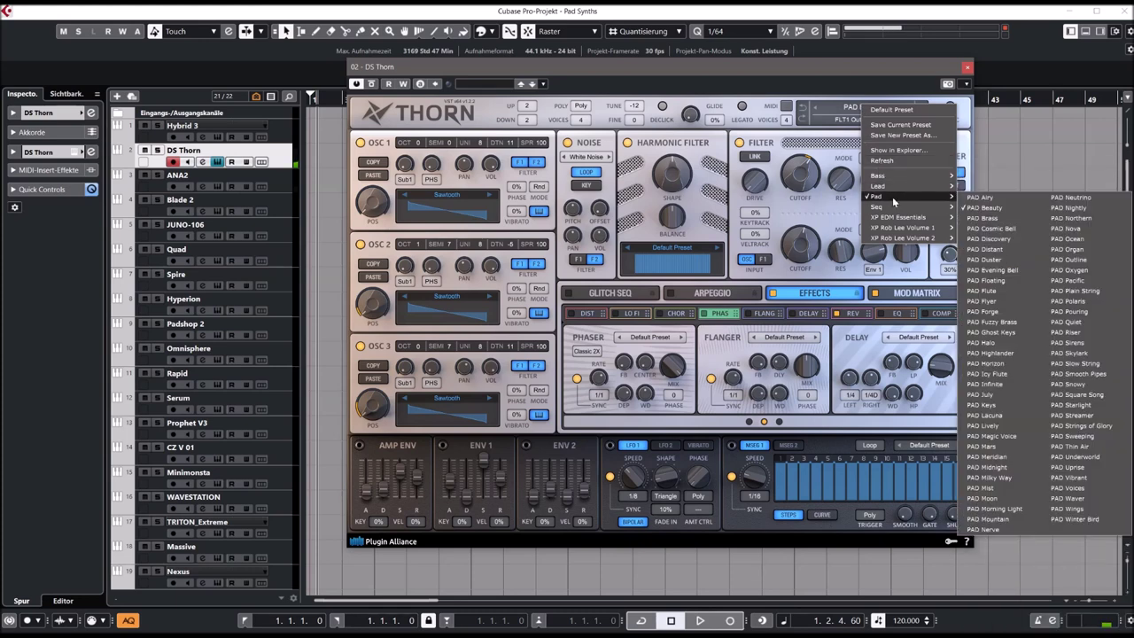
click(984, 291)
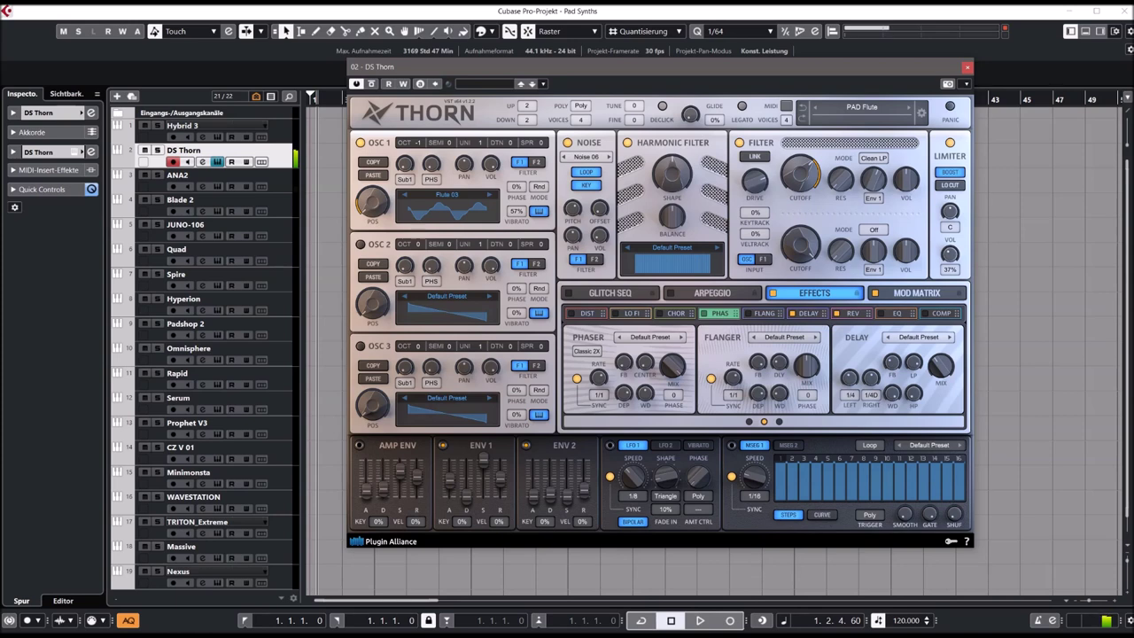
click(911, 109)
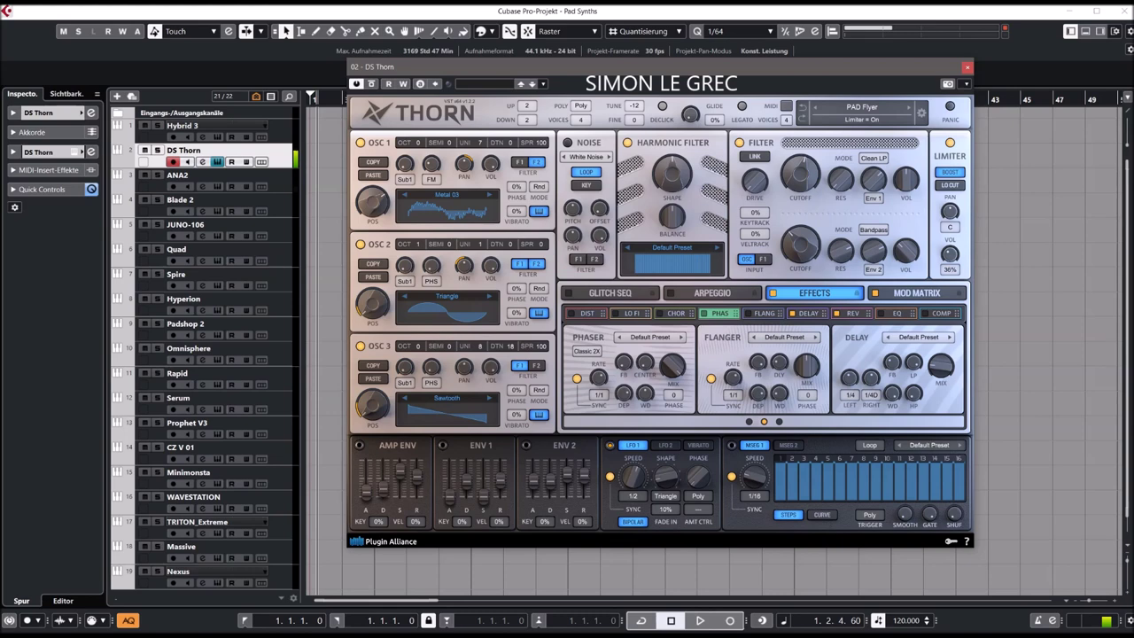
Step: Advance Thorn through the presets PAD Forge and PAD Fuzzy Brass, and load PAD Keys from the Pad category
click(910, 109)
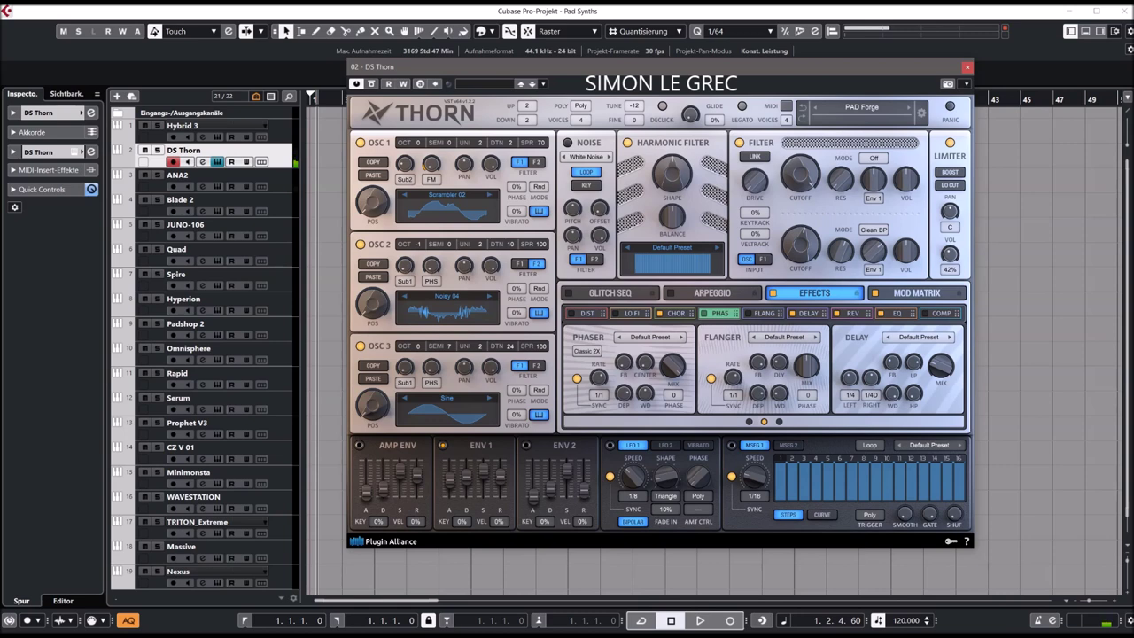
click(912, 112)
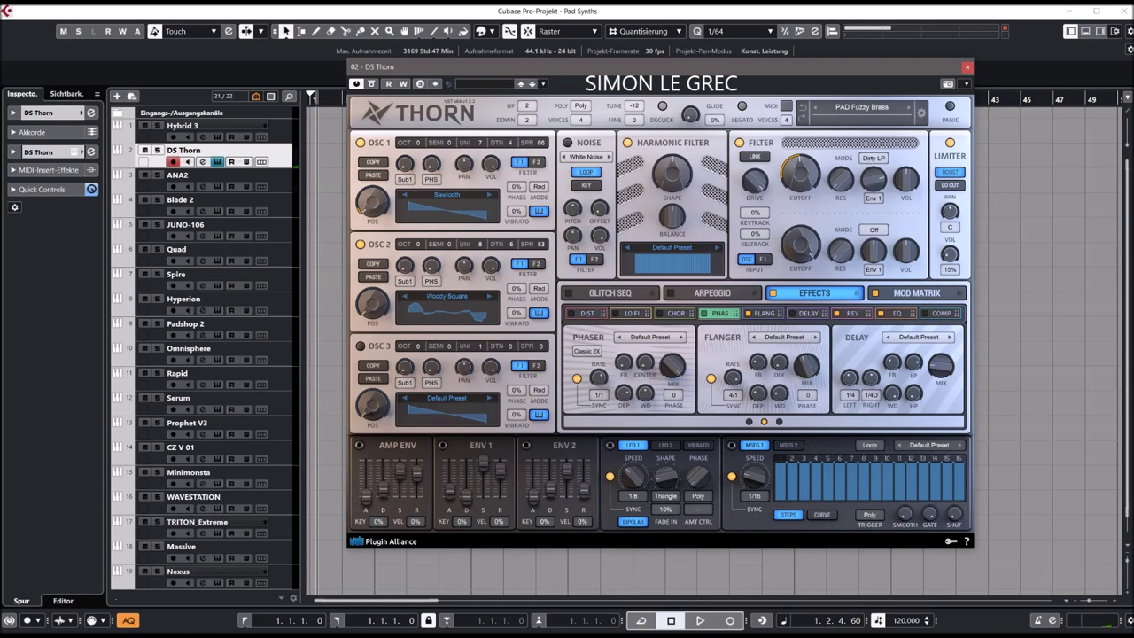
click(846, 109)
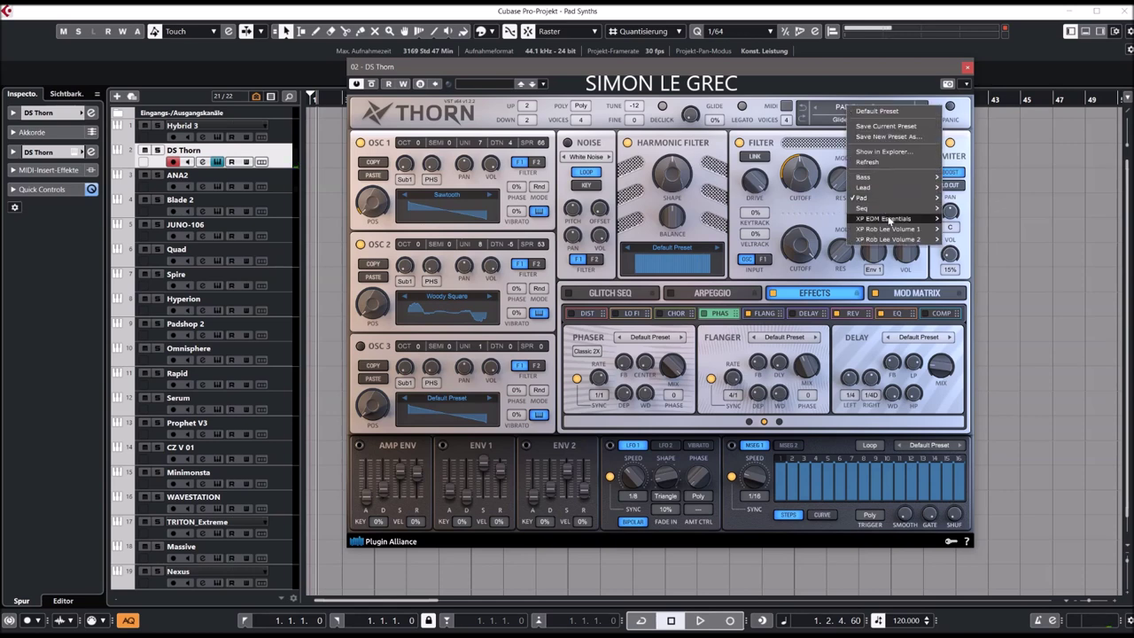
mouse_move(916, 198)
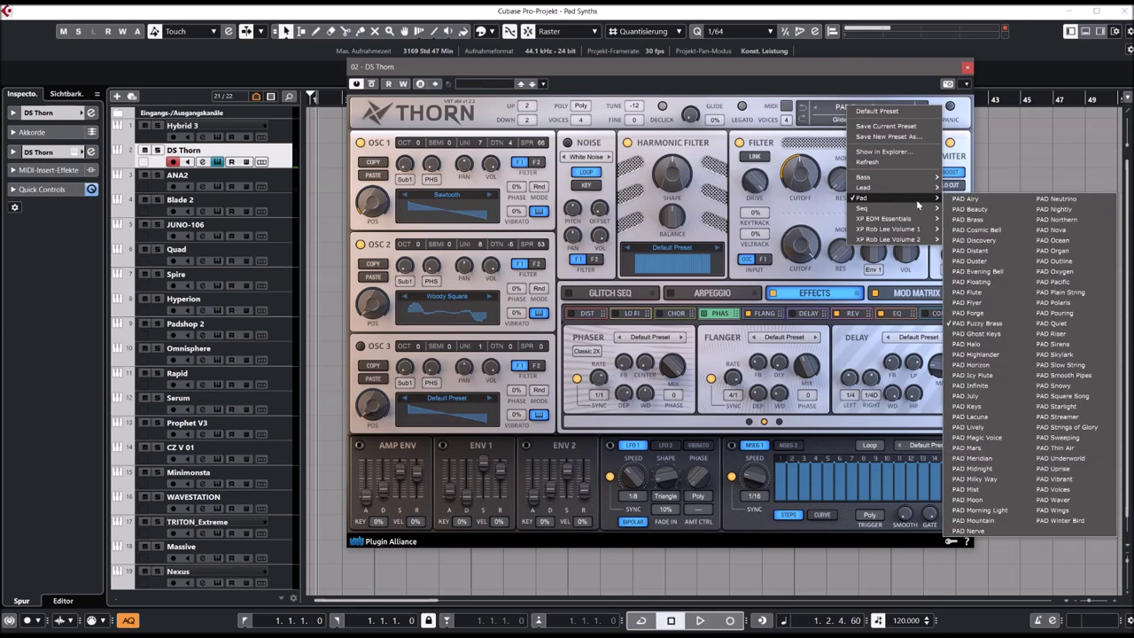
click(969, 409)
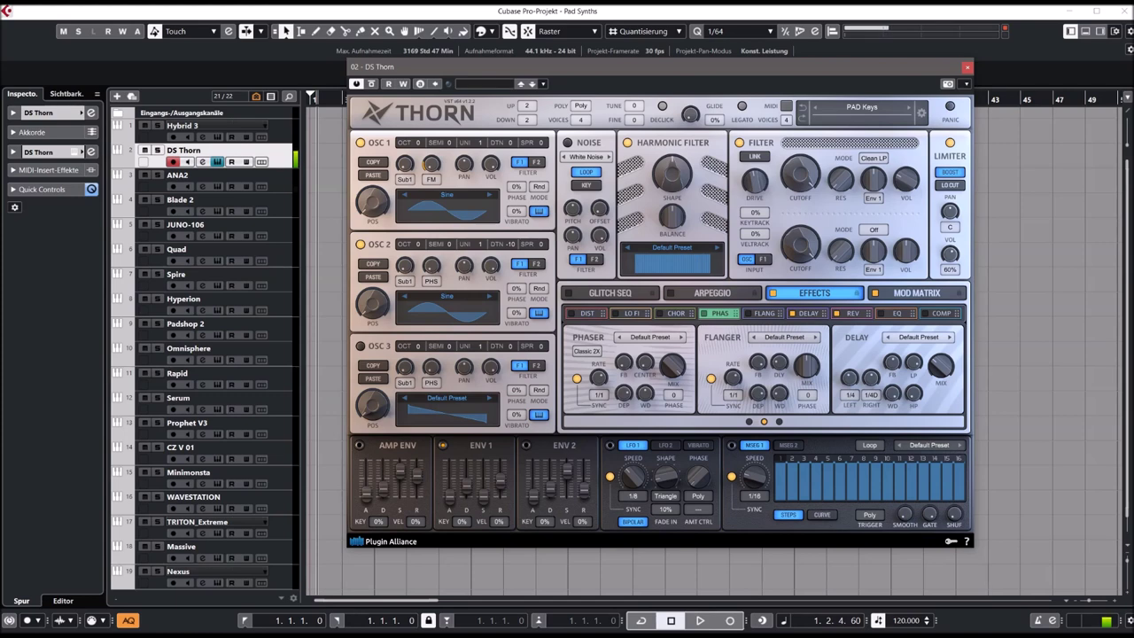
Step: Load PAD Floating from Thorn's Pad category and close the instrument
click(873, 111)
mouse_move(902, 204)
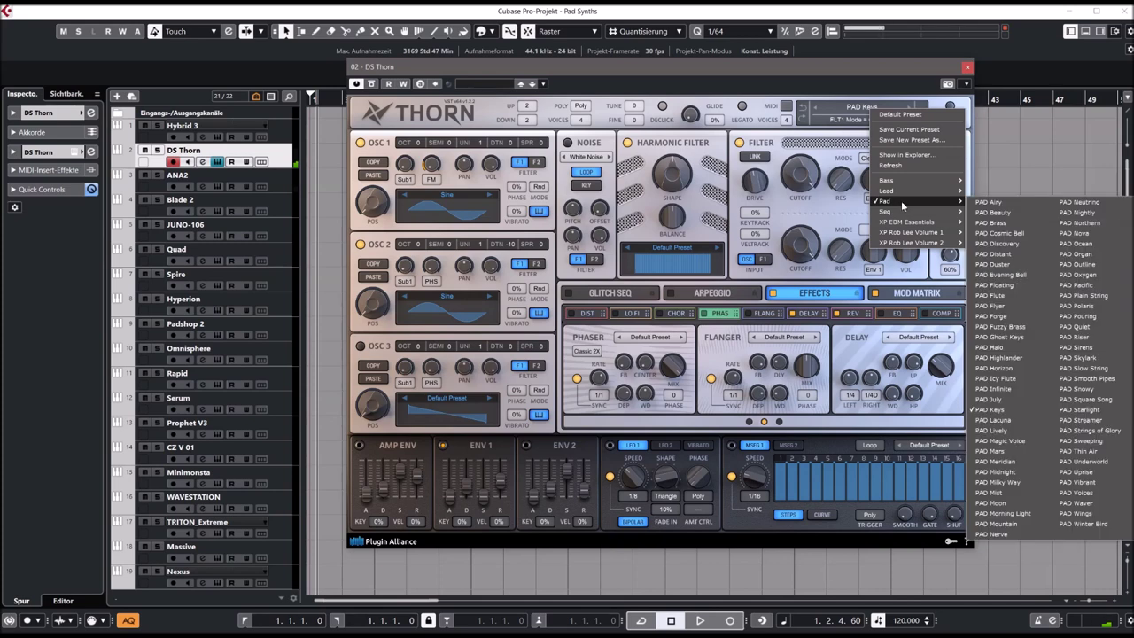
click(1017, 284)
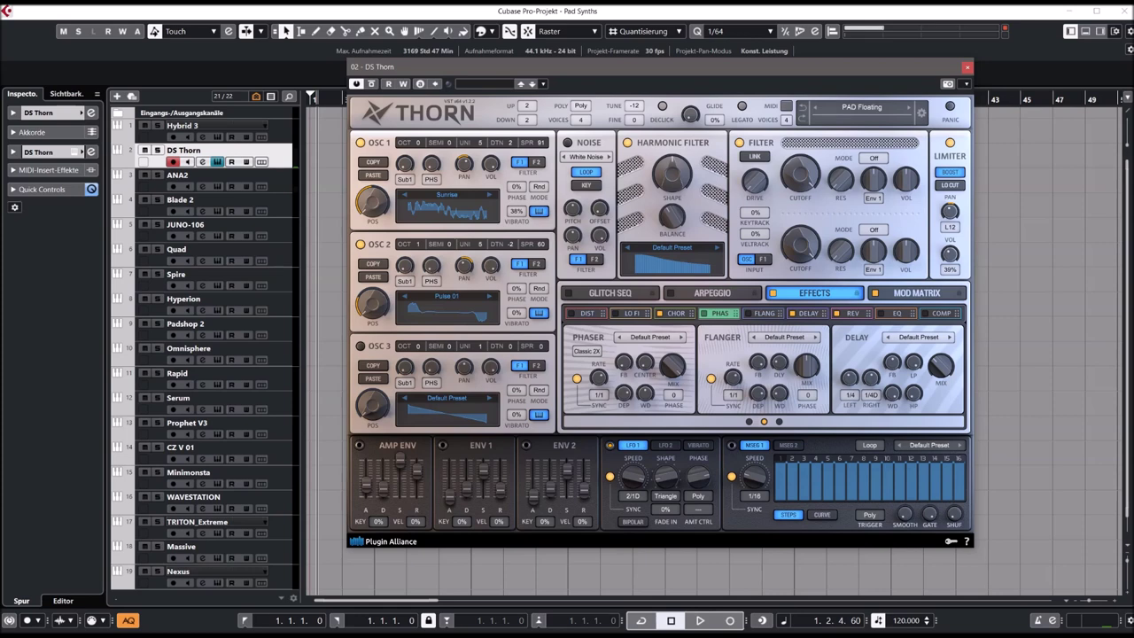
click(858, 109)
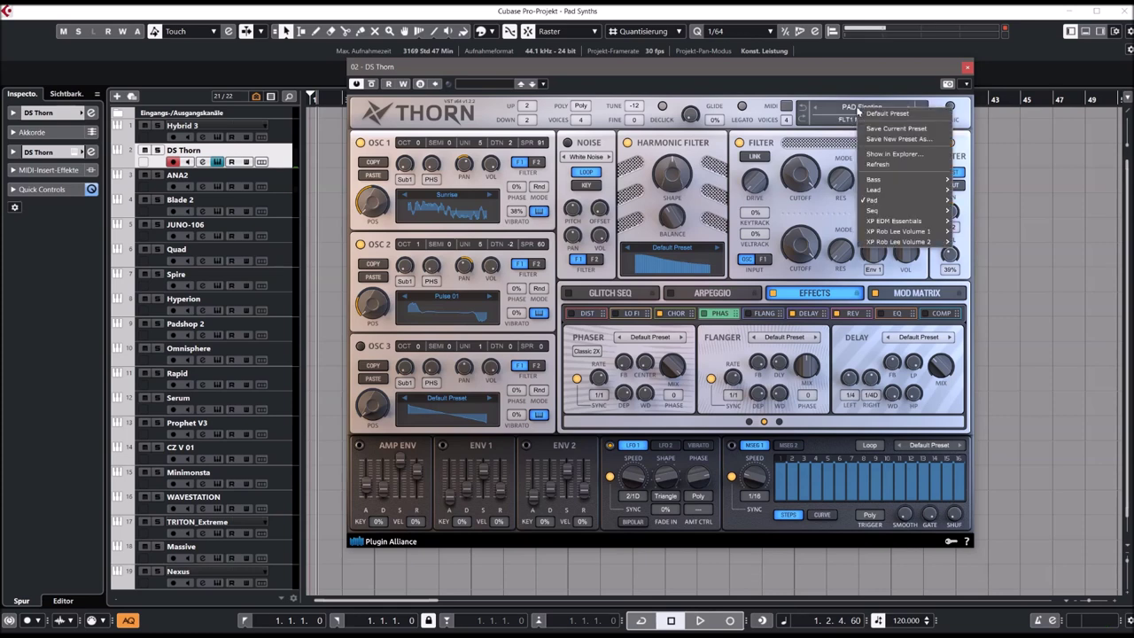
click(967, 67)
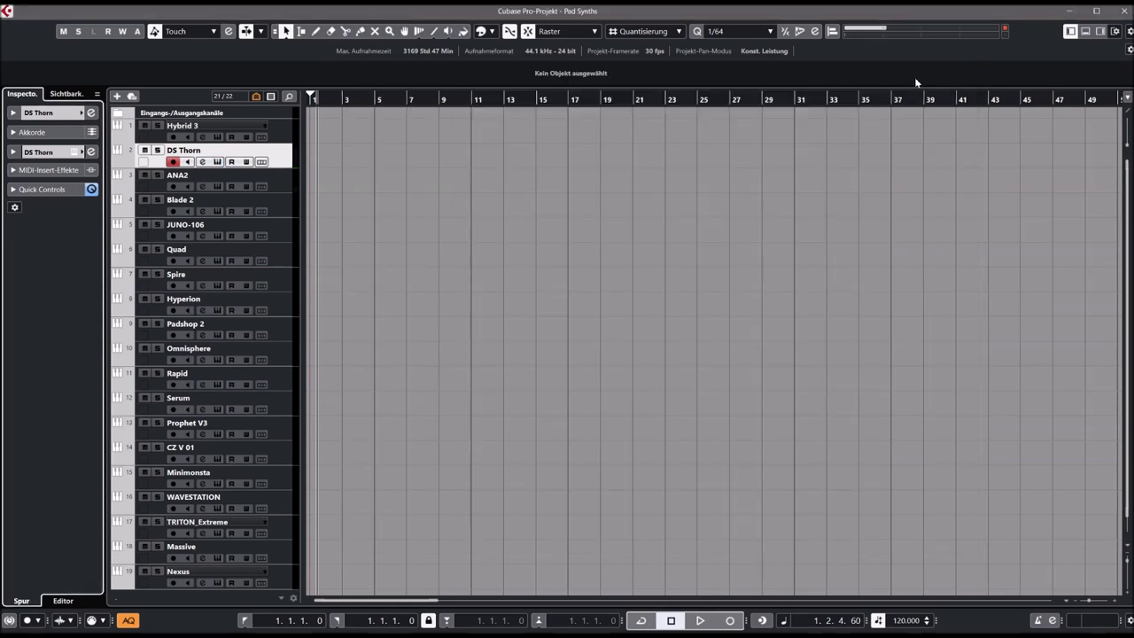
Step: Open Hybrid 3 from its track, load 16 Thematic from Trance Chords, and advance to 17 Busy Chords 1
click(281, 134)
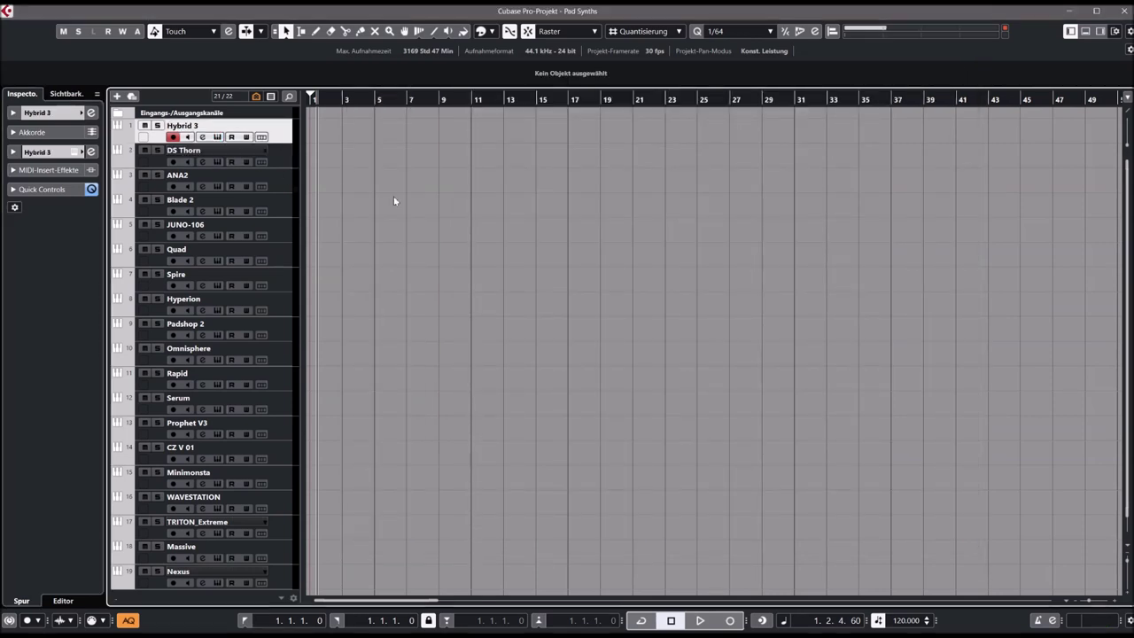
click(90, 151)
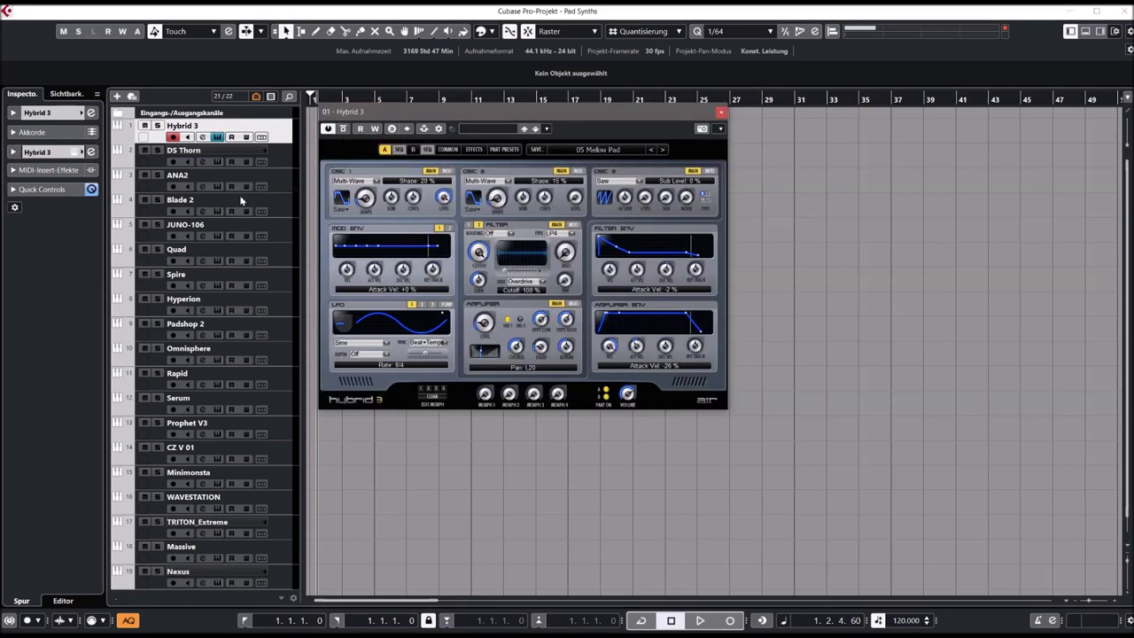
click(609, 155)
mouse_move(598, 162)
click(653, 159)
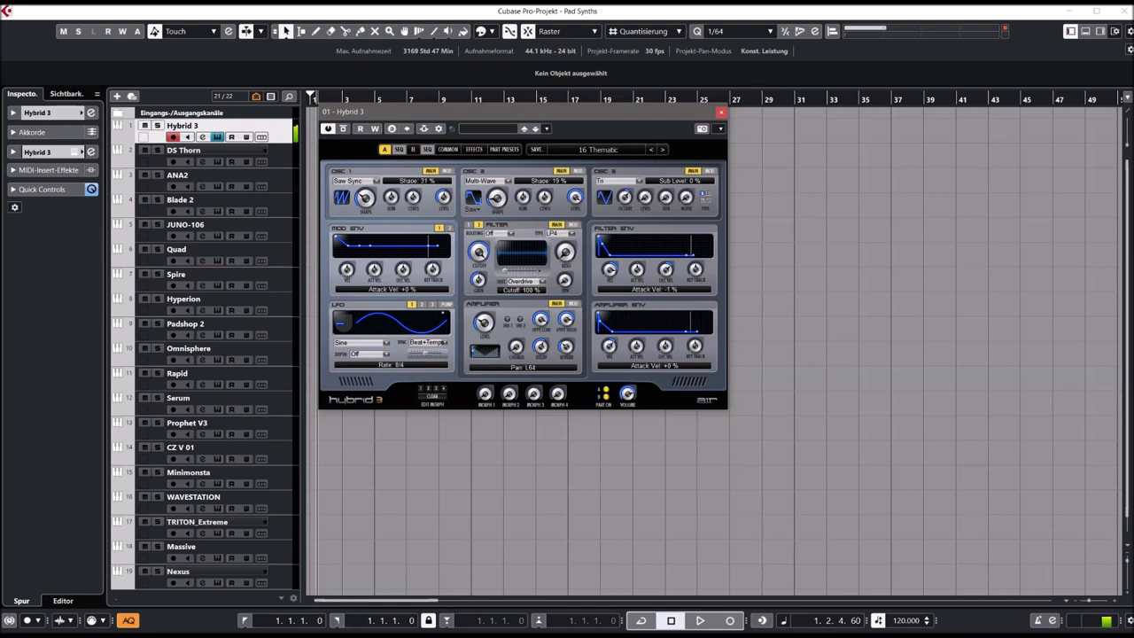
click(663, 150)
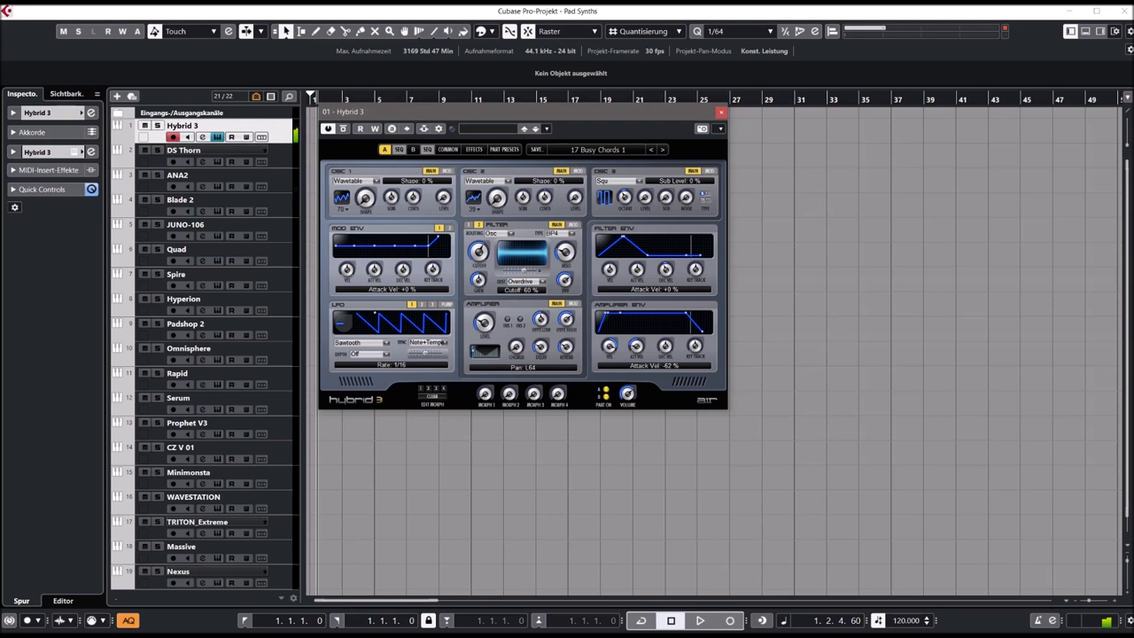
Step: Load 21 New Worlds from Hybrid 3's Action Pads category and advance through 22 Sky Pad to 23 Shining Pad
click(617, 157)
mouse_move(608, 168)
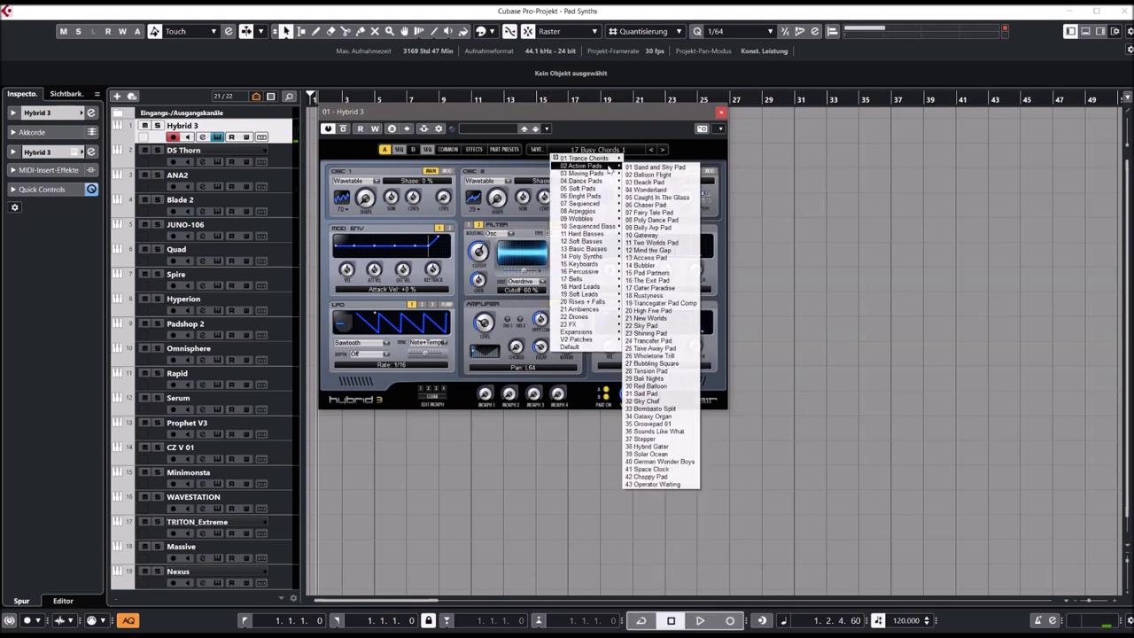
click(651, 317)
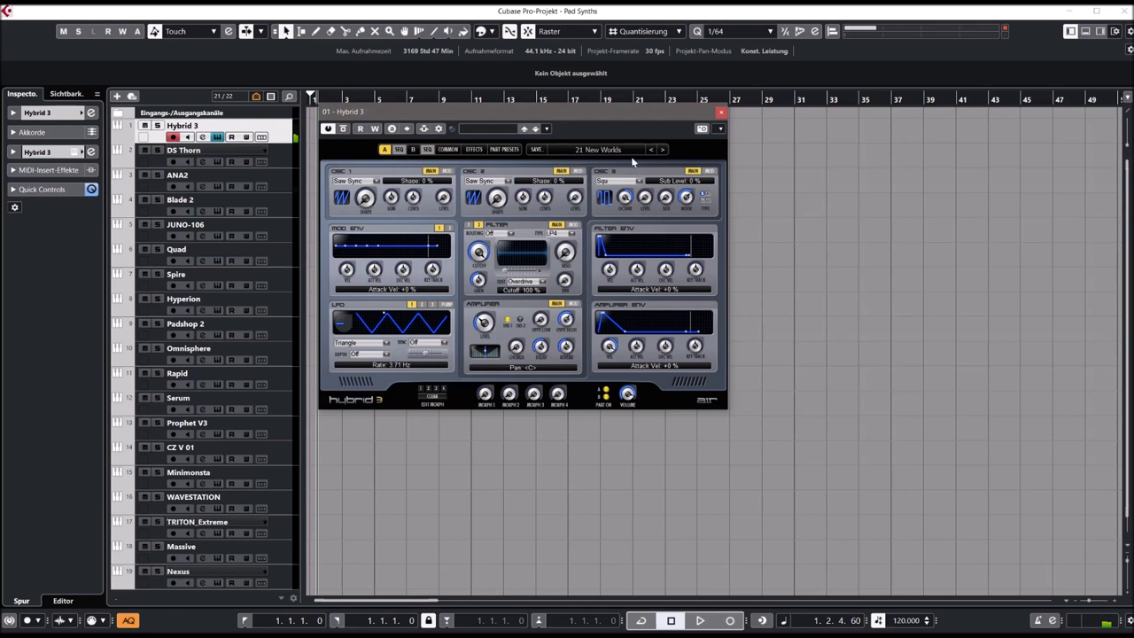
click(662, 150)
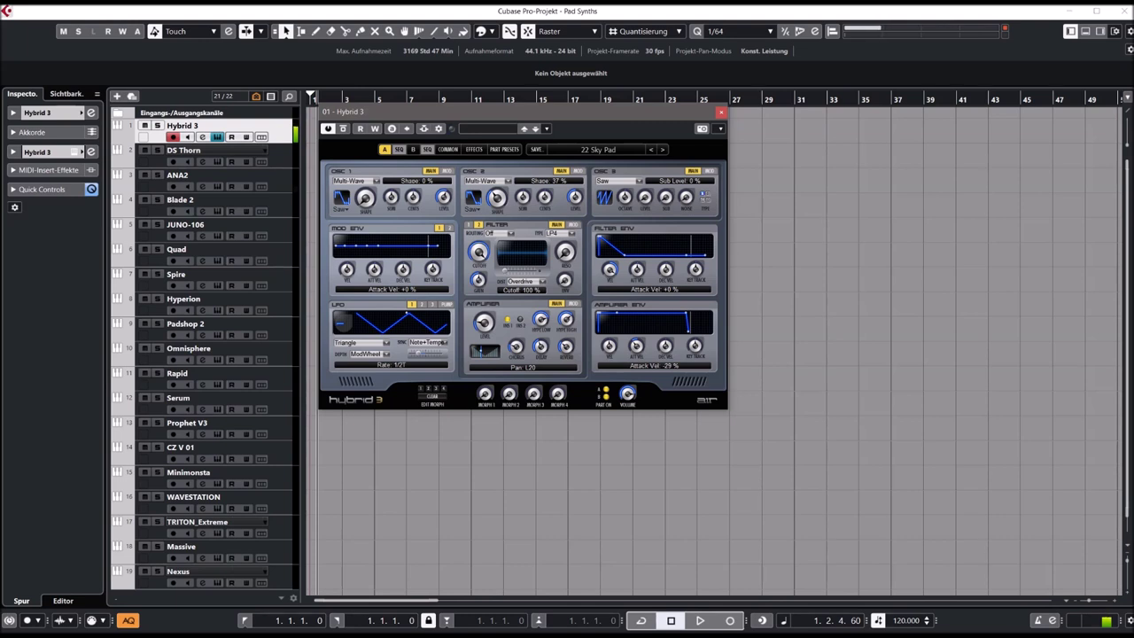
click(662, 150)
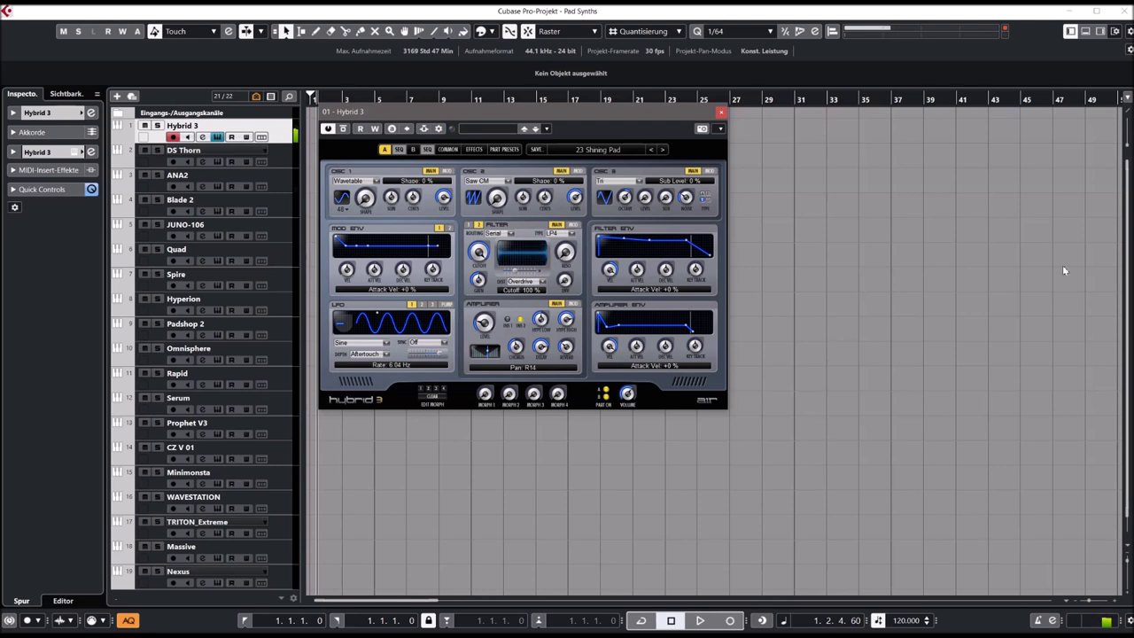
Step: Load the preset 03 Angel Voices from Hybrid 3's Moving Pads category
click(601, 149)
mouse_move(585, 173)
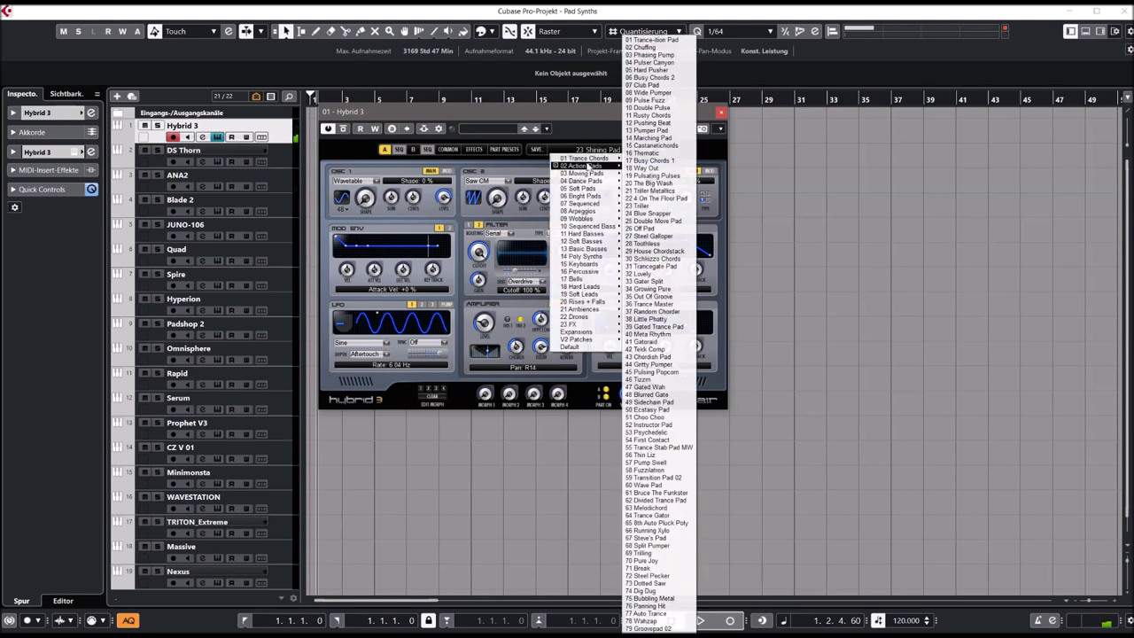
click(647, 190)
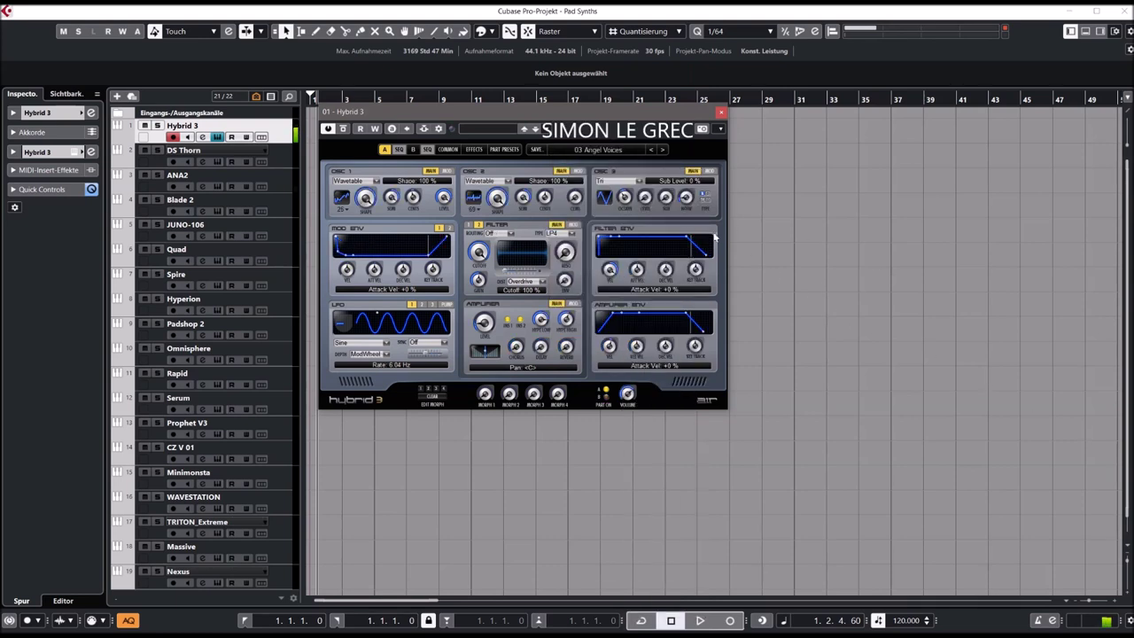
Step: Load 17 Fat Fantasy from the Moving Pads category and advance to the following preset, 18 Up
click(607, 159)
mouse_move(590, 173)
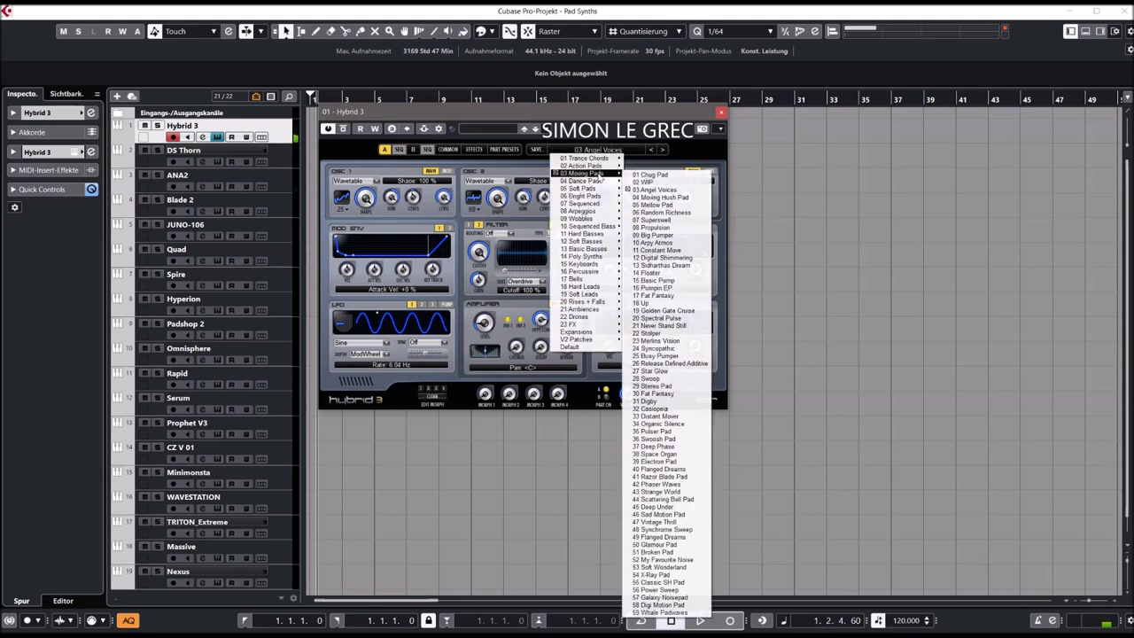
click(665, 297)
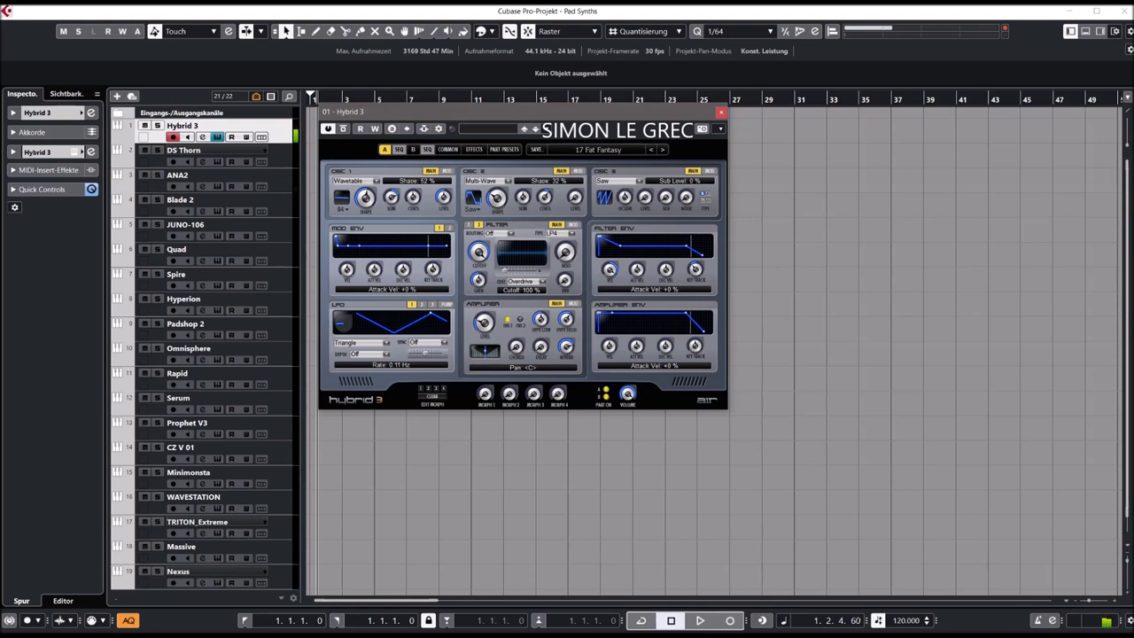
click(663, 151)
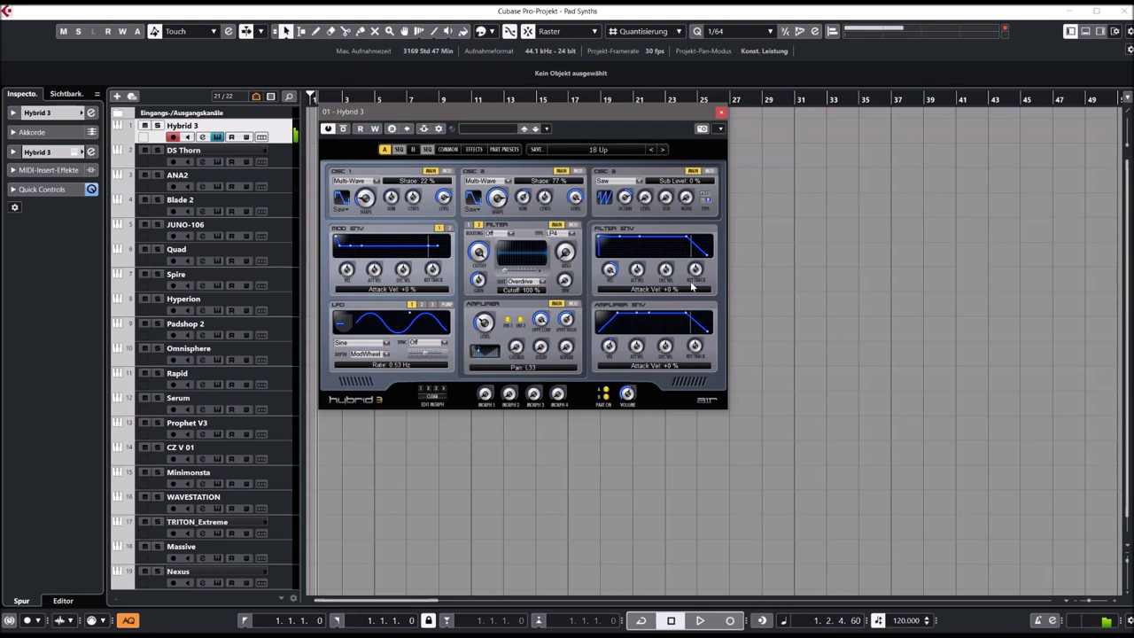
Step: Load 04 Barrier Pad from Hybrid 3's Dance Pads category and raise its filter cutoff to 76 %
click(596, 150)
mouse_move(581, 180)
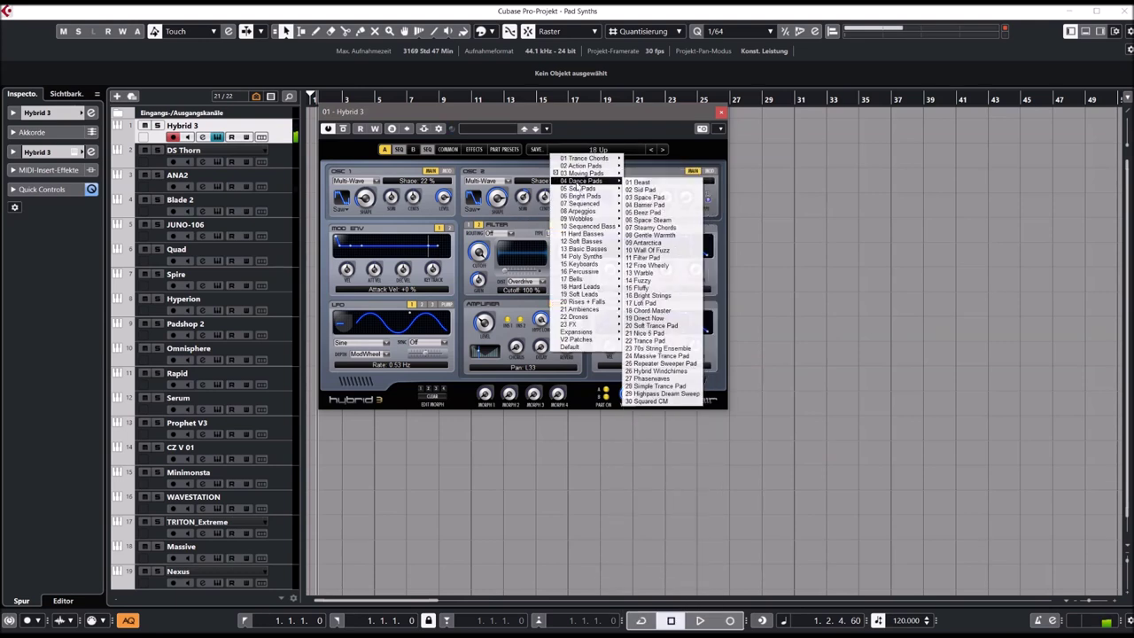
click(644, 206)
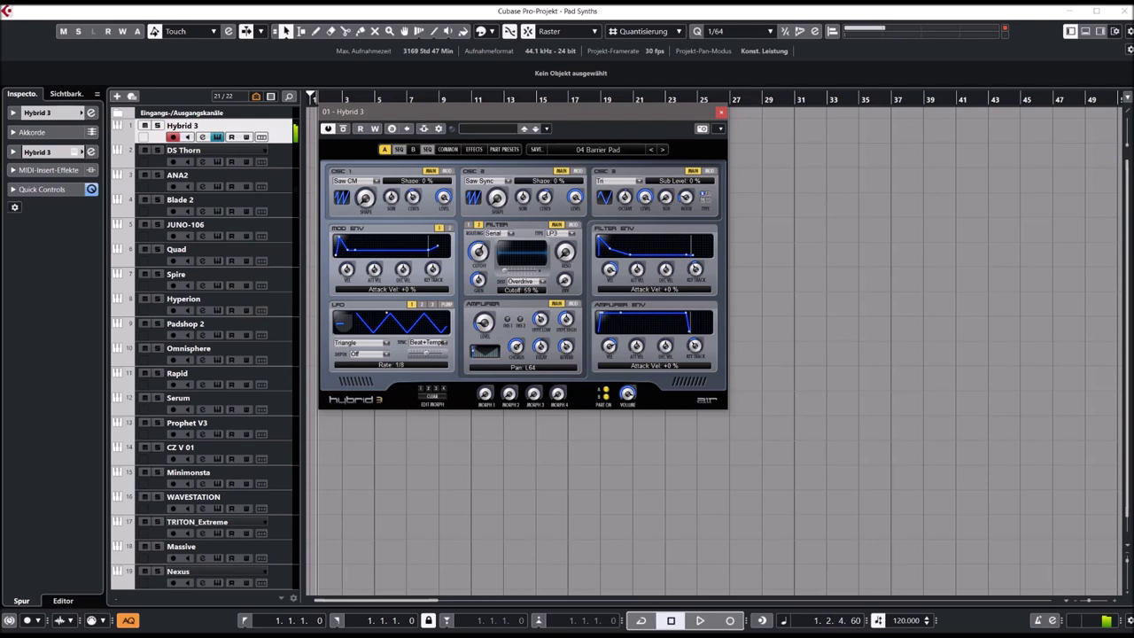
drag(481, 254, 483, 245)
Step: Load 05 Blue Bell Pad from Hybrid 3's Soft Pads category and shift the instrument window slightly
click(564, 149)
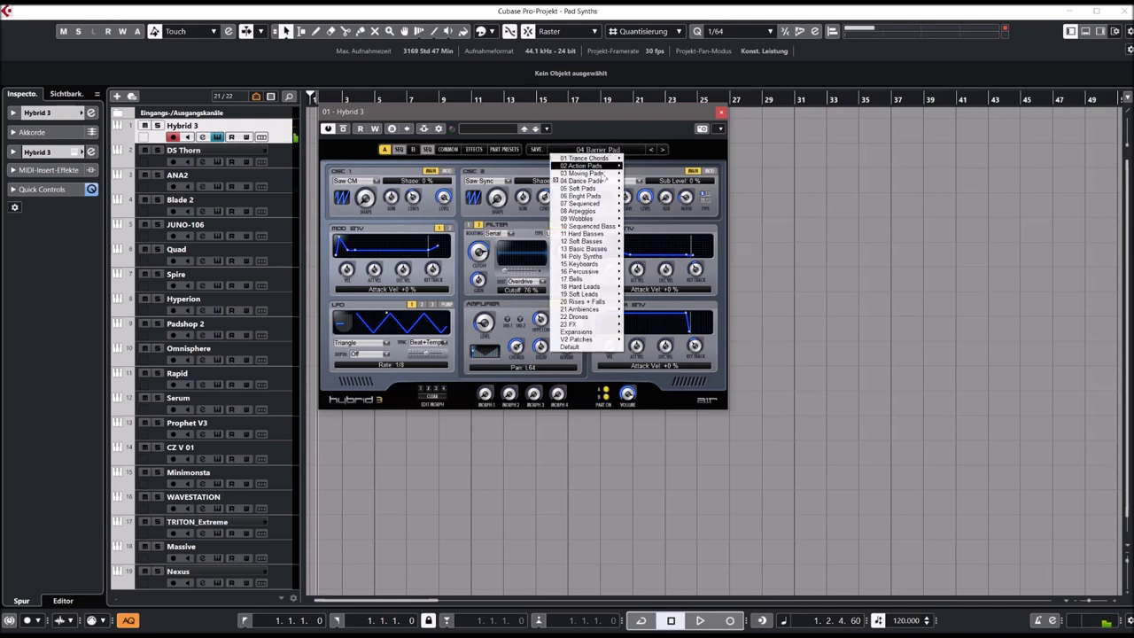
mouse_move(592, 189)
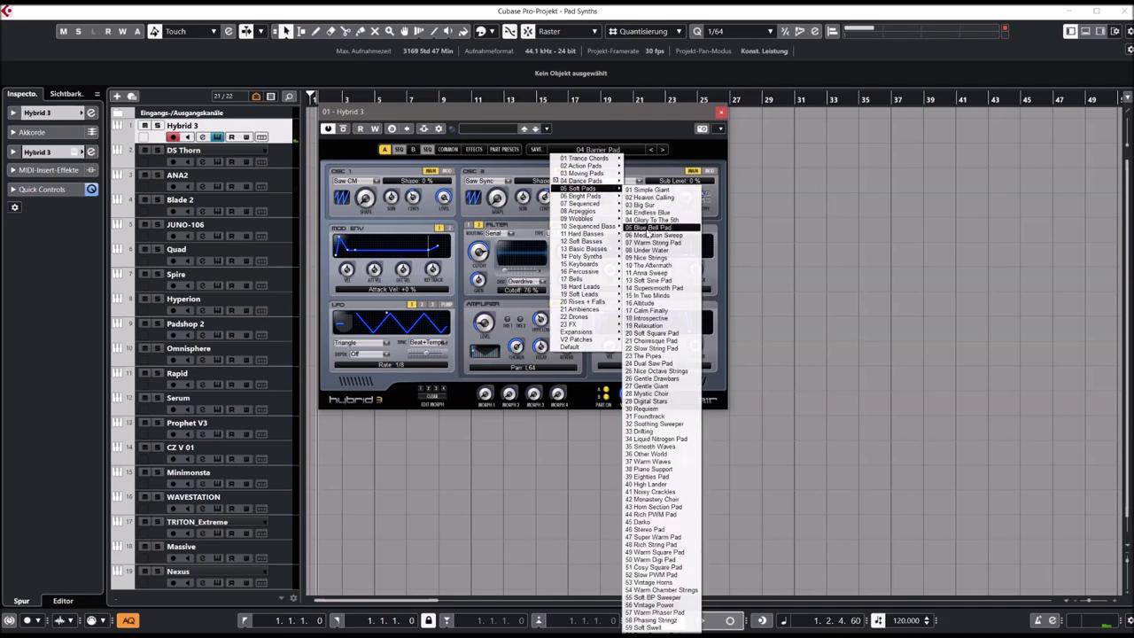
click(649, 227)
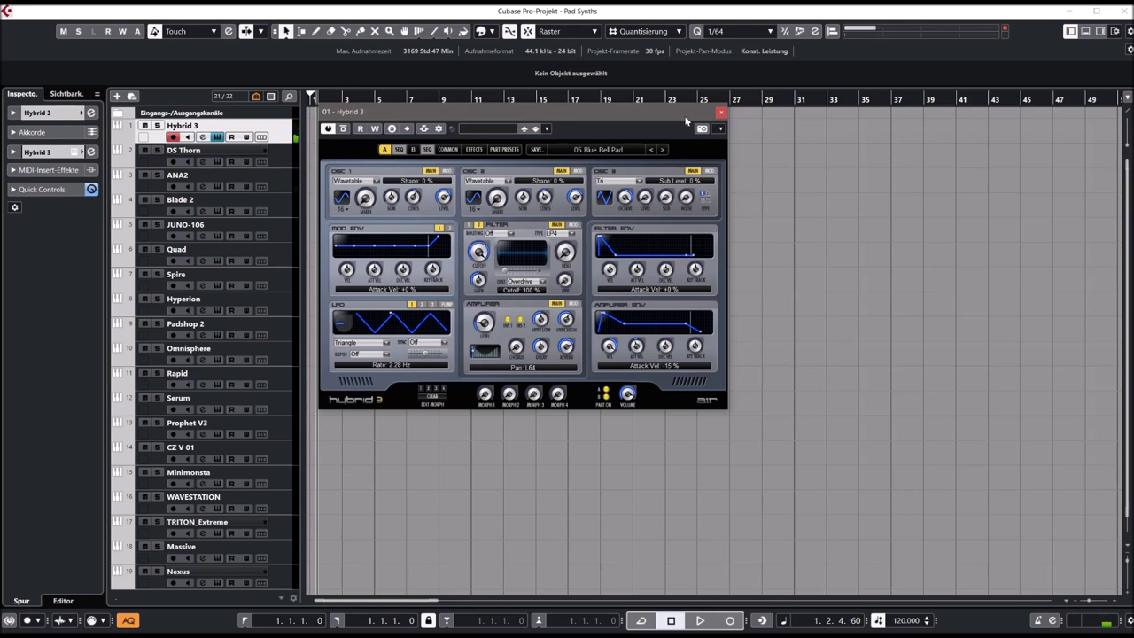
drag(694, 128, 704, 129)
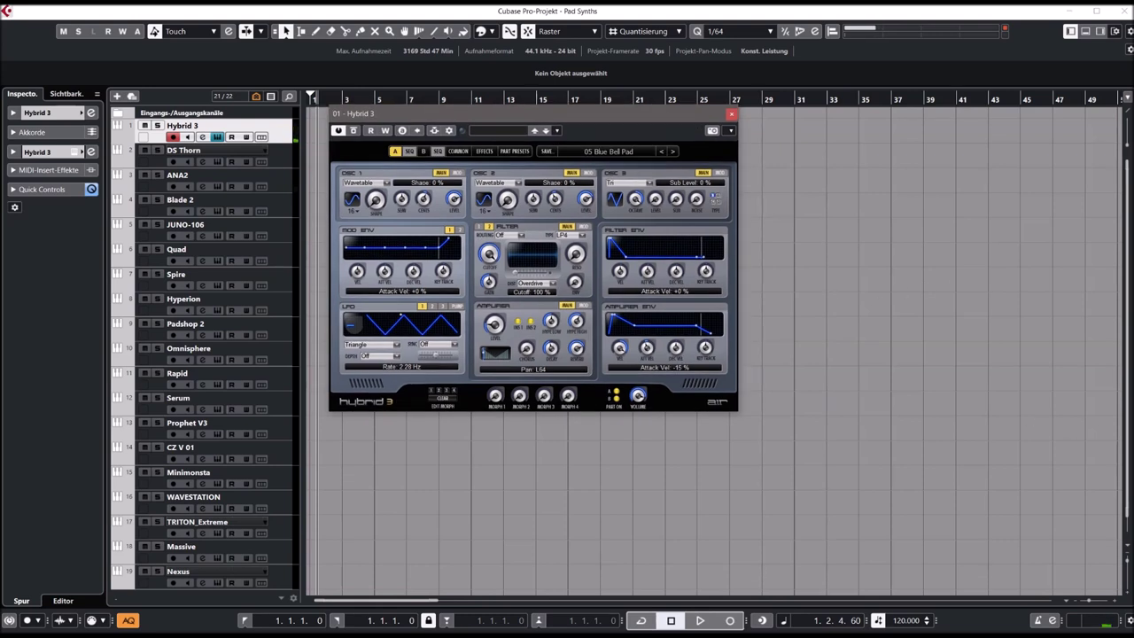